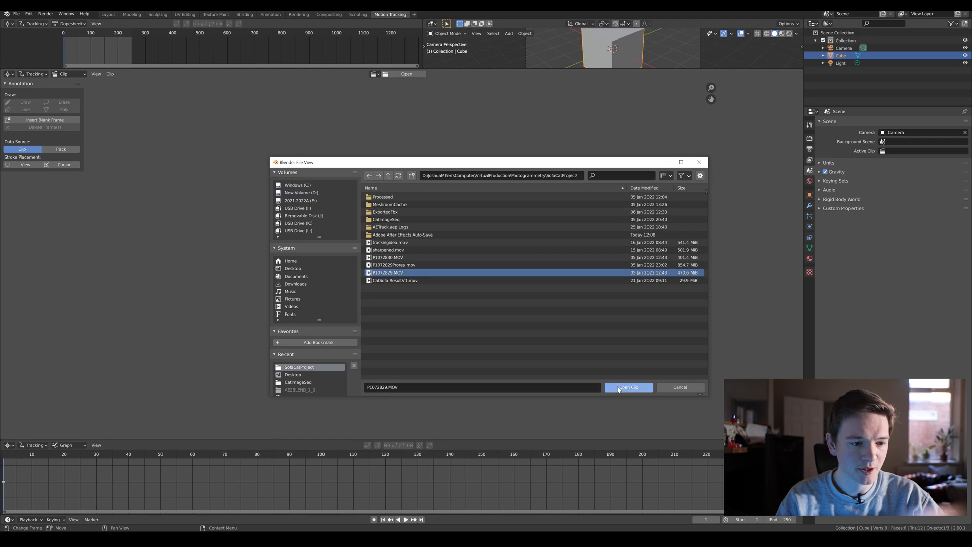
- Open the footage P1072829.MOV as a movie clip and place the playhead on frame 1
{"action": "left_click", "coordinate": [617, 387]}
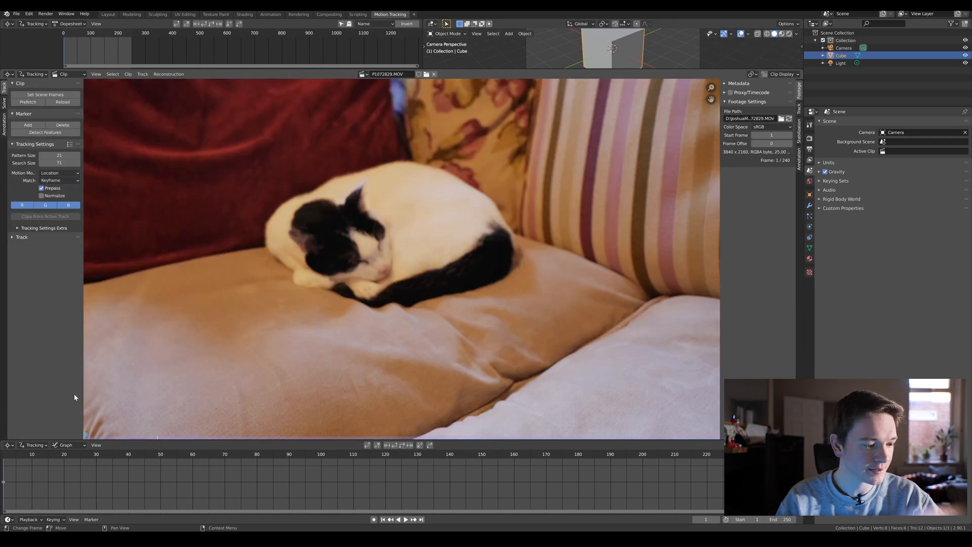
{"action": "mouse_move", "coordinate": [8, 457]}
{"action": "left_mouse_down"}
{"action": "mouse_move", "coordinate": [148, 453]}
{"action": "mouse_move", "coordinate": [4, 454]}
{"action": "left_mouse_up"}
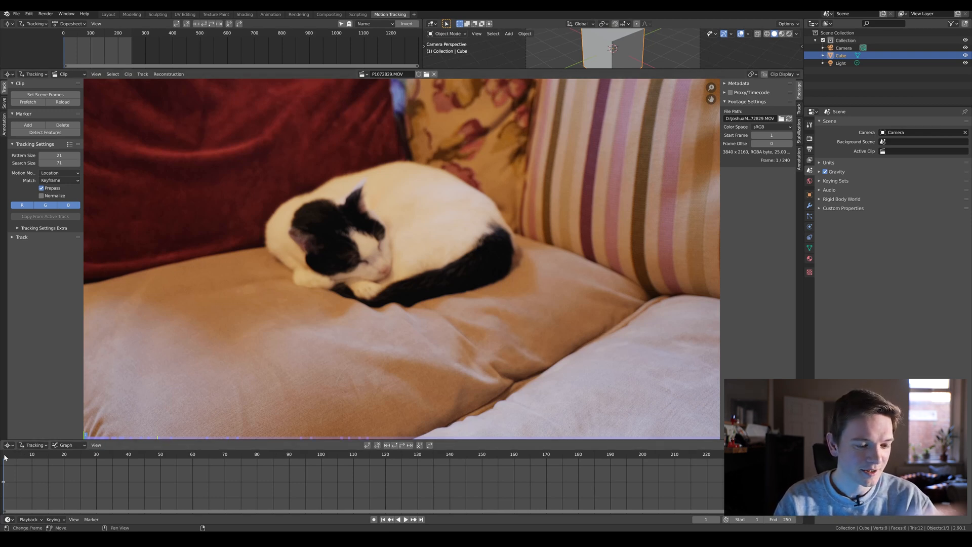
{"action": "mouse_move", "coordinate": [4, 457]}
{"action": "left_mouse_down"}
{"action": "mouse_move", "coordinate": [232, 451]}
{"action": "mouse_move", "coordinate": [5, 457]}
{"action": "left_mouse_up"}
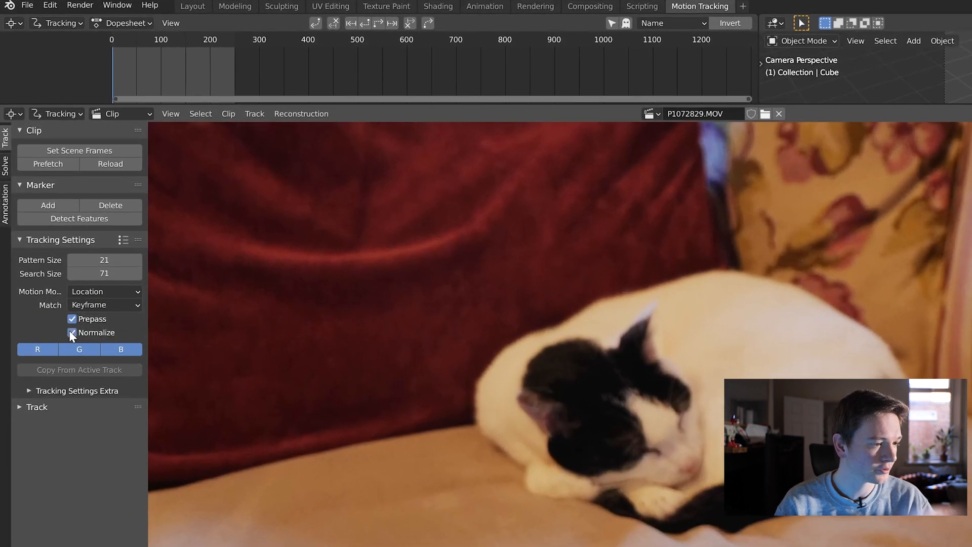
- Set the extra tracking settings' correlation to 0.9 and match the pattern to the previous frame
{"action": "left_click", "coordinate": [20, 406]}
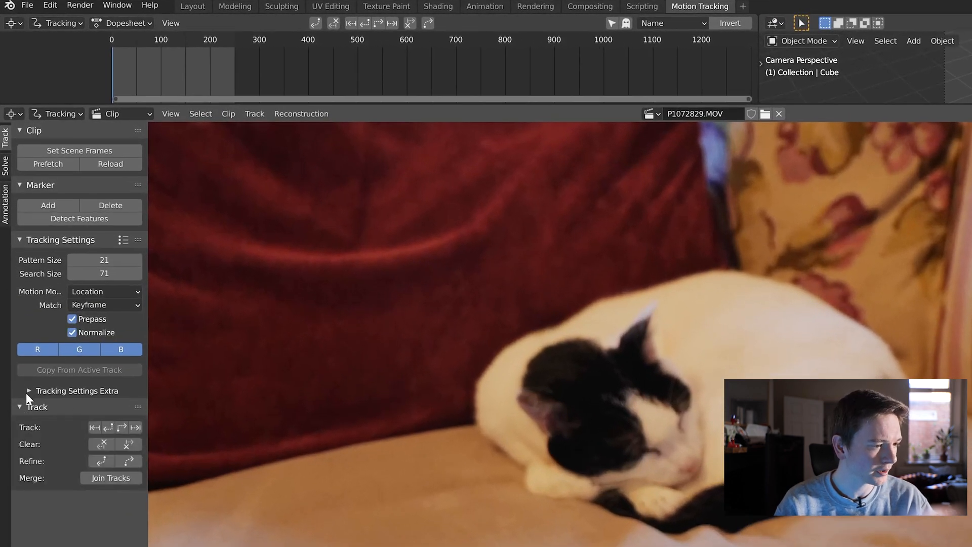
{"action": "left_click", "coordinate": [28, 390]}
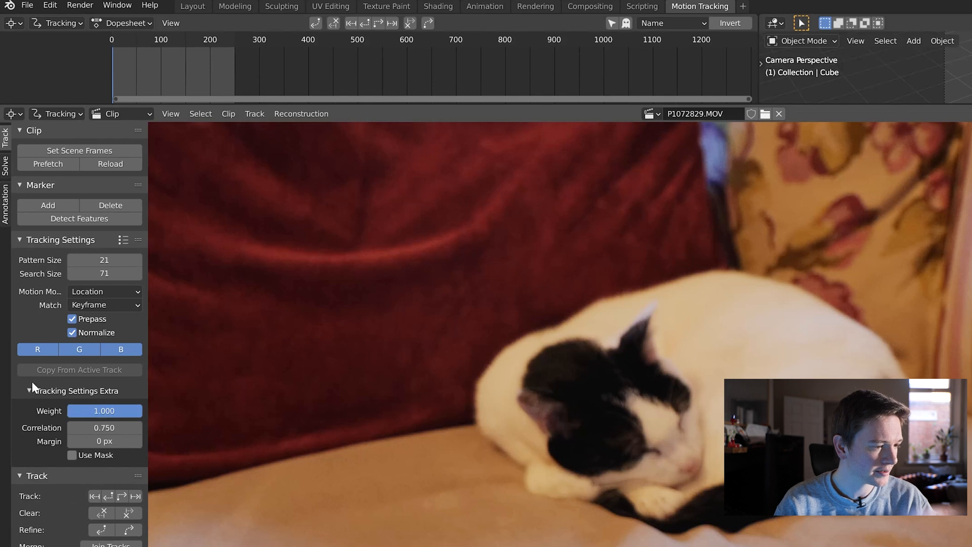
{"action": "left_click", "coordinate": [103, 427]}
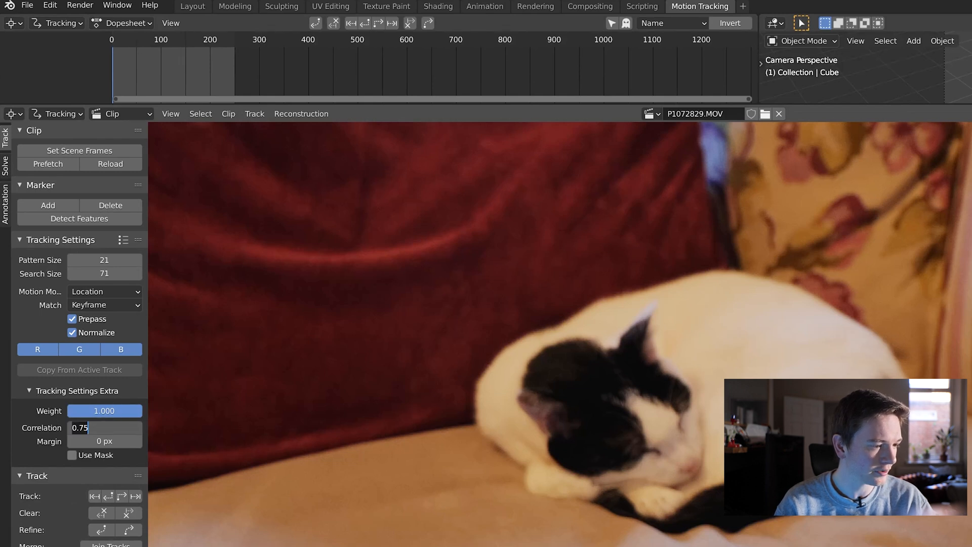
{"action": "key", "text": "BackSpace"}
{"action": "key", "text": "BackSpace"}
{"action": "type", "text": "9"}
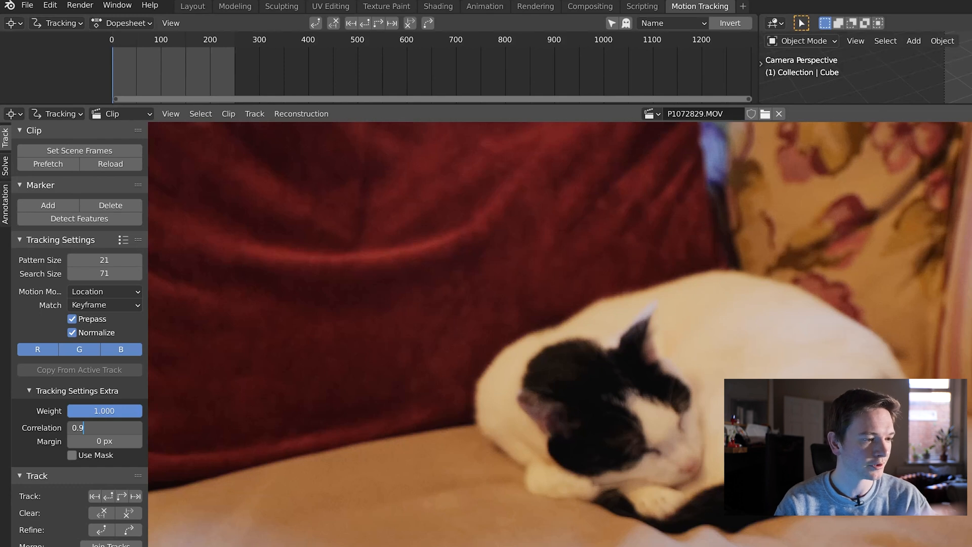
{"action": "key", "text": "Return"}
{"action": "left_click", "coordinate": [124, 302]}
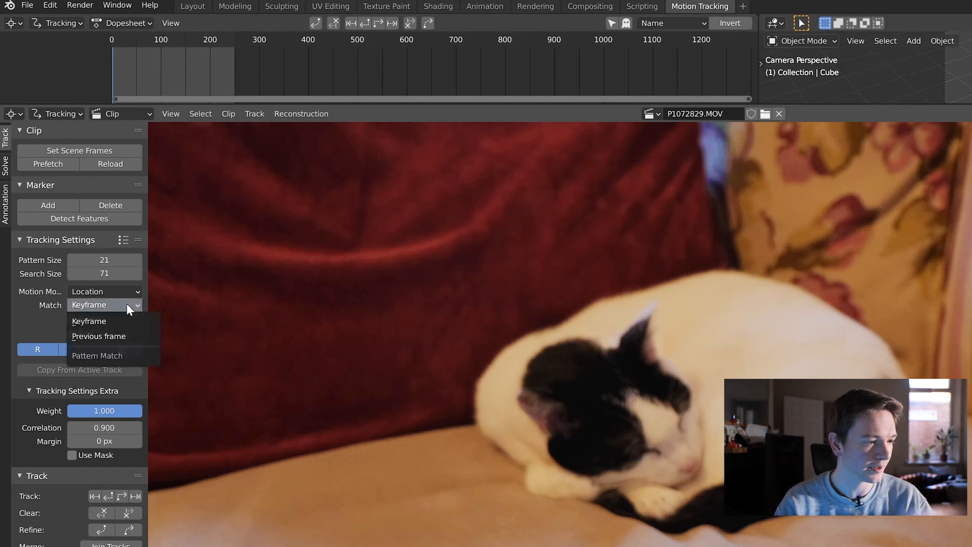
{"action": "left_click", "coordinate": [119, 335]}
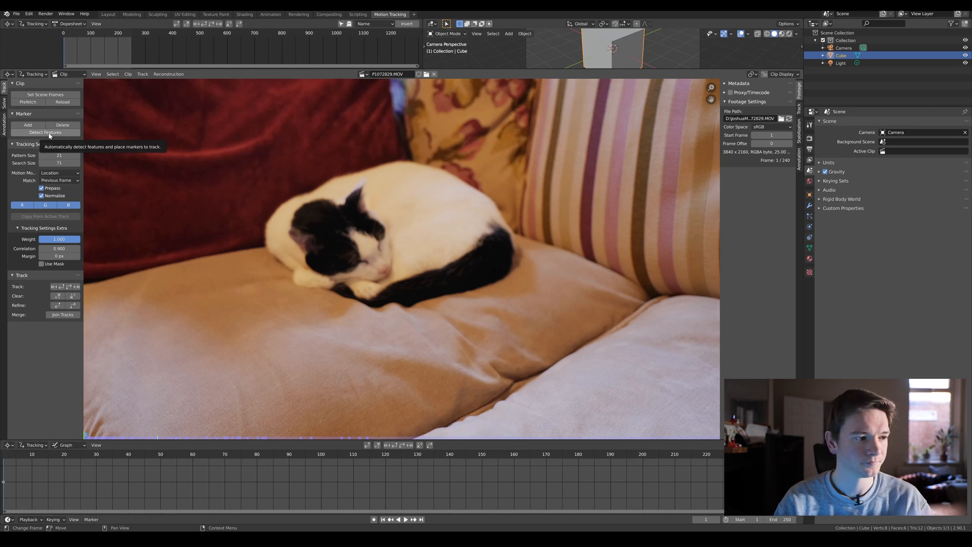
- Detect features over the whole frame of P1072829.MOV and set the detection threshold to 0.1
{"action": "left_click", "coordinate": [45, 132]}
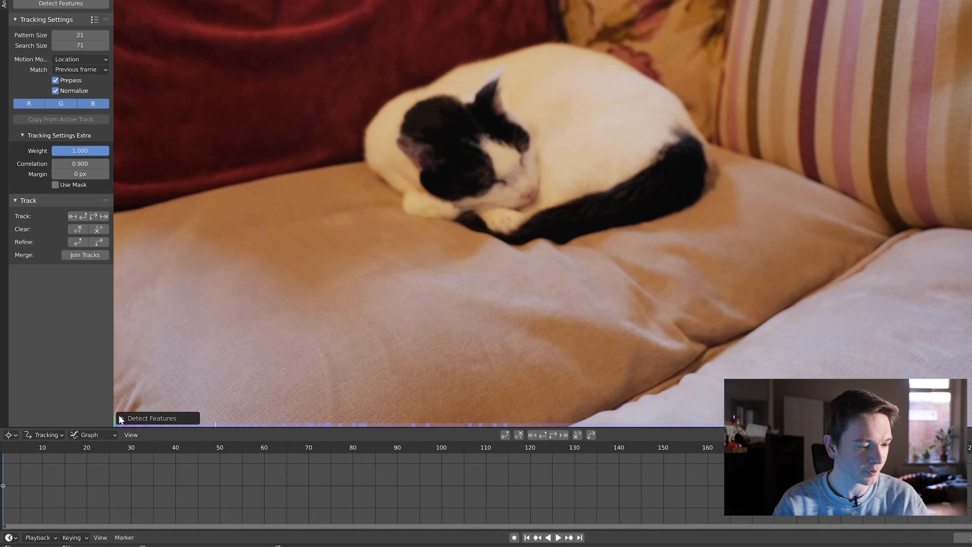
{"action": "left_click", "coordinate": [120, 418]}
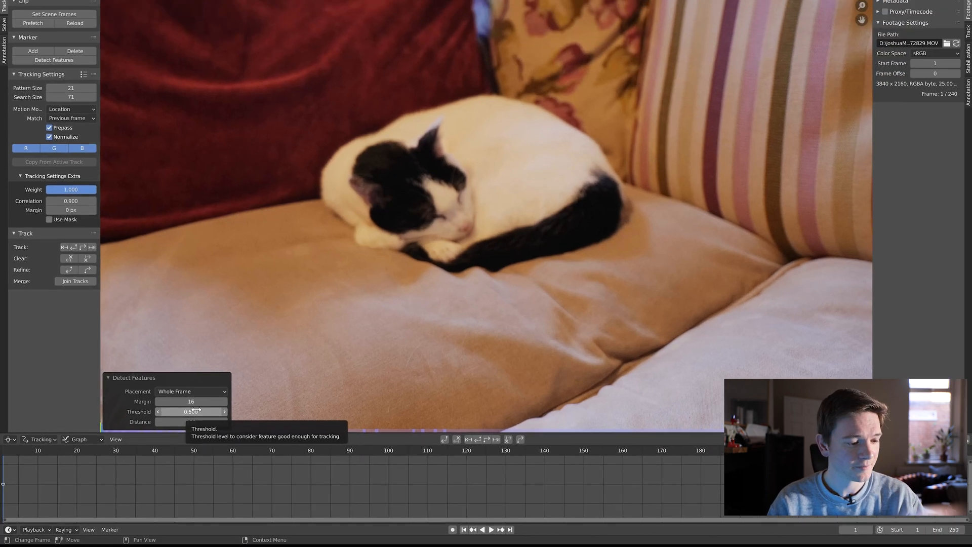
{"action": "left_click", "coordinate": [215, 395]}
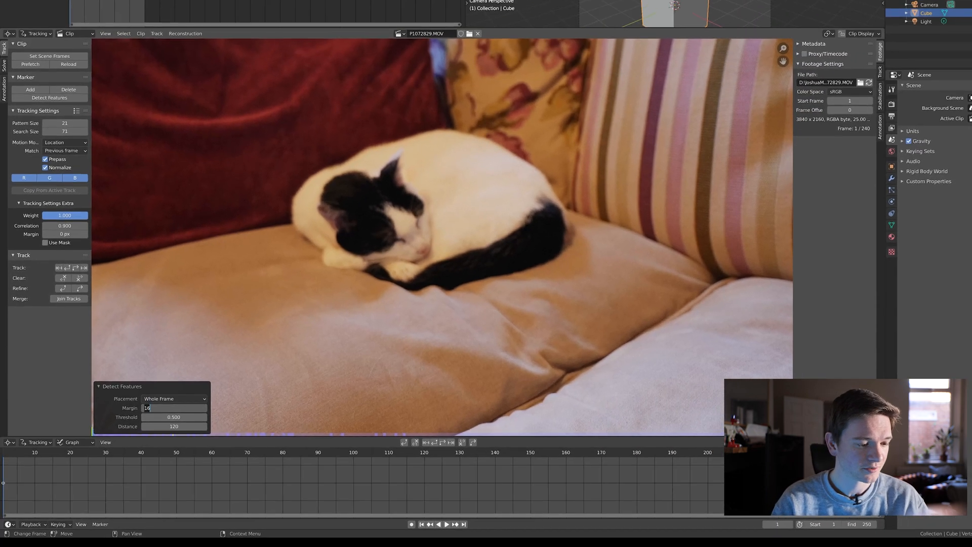
{"action": "key", "text": "Tab"}
{"action": "type", "text": "0.5"}
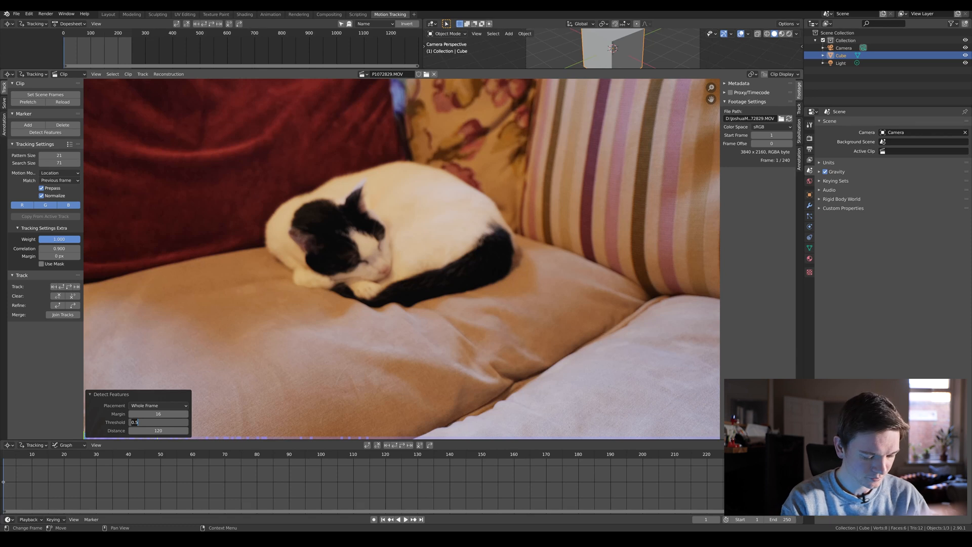
{"action": "key", "text": "BackSpace"}
{"action": "key", "text": "BackSpace"}
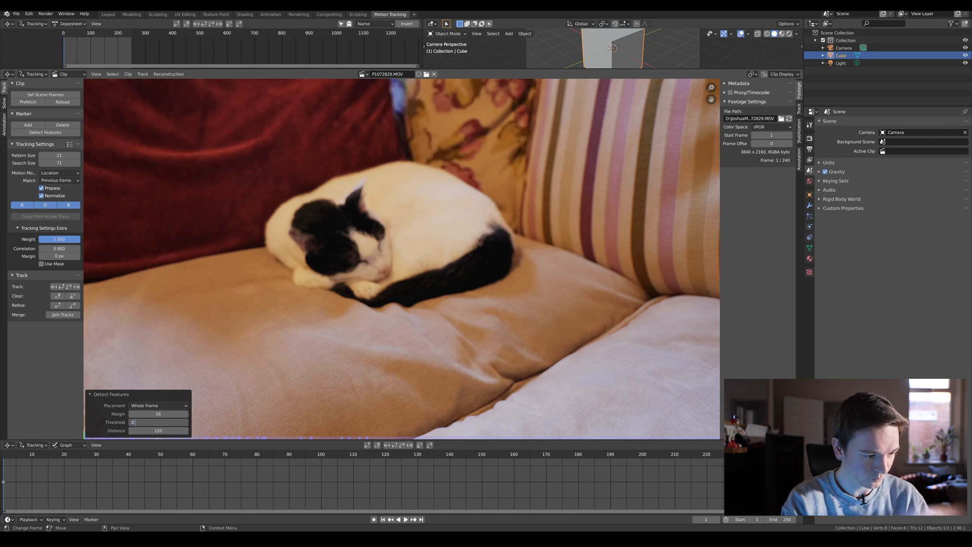
{"action": "type", "text": ".1"}
{"action": "key", "text": "Return"}
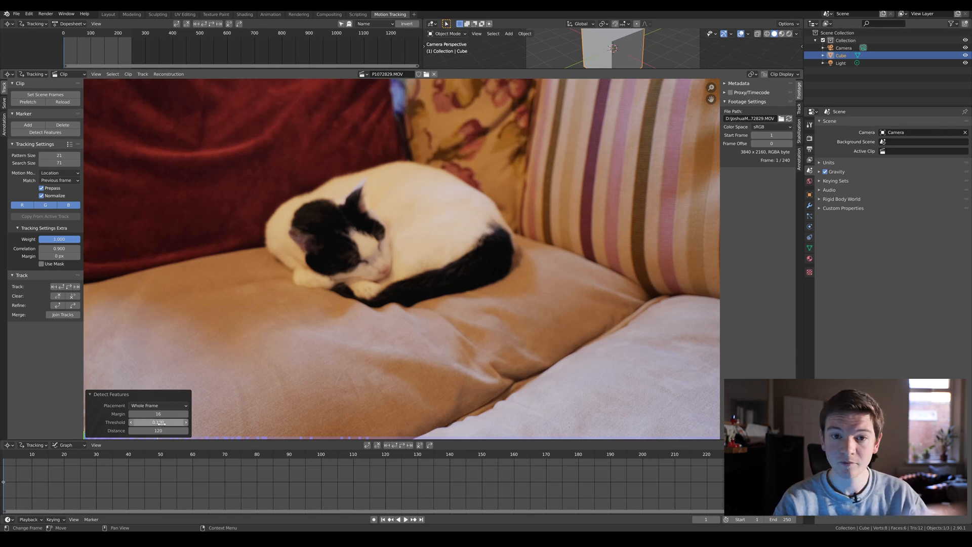
- Lower the feature detection threshold to 0.01
{"action": "left_click", "coordinate": [160, 423]}
{"action": "key", "text": "BackSpace"}
{"action": "key", "text": "BackSpace"}
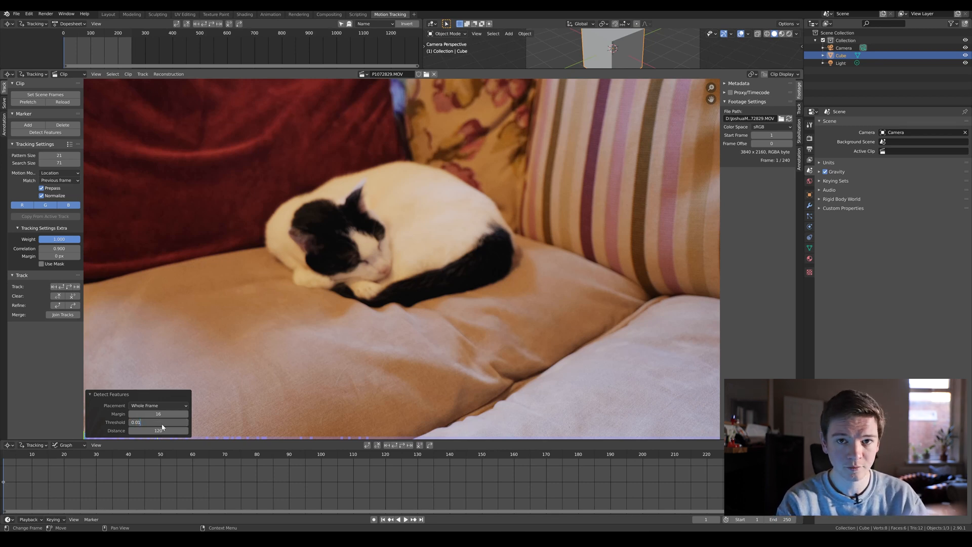
{"action": "key", "text": "Return"}
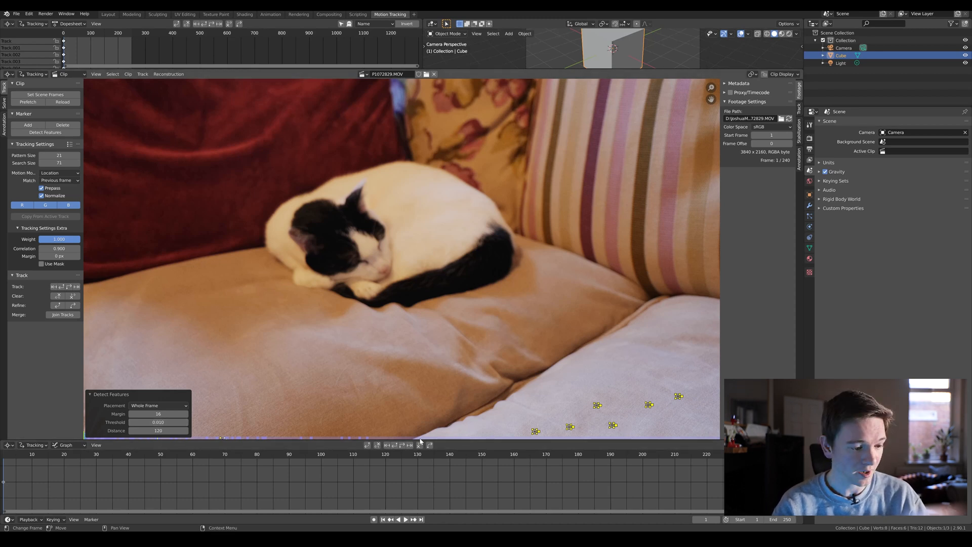
- Lower the feature detection threshold further to 0.001
{"action": "double_click", "coordinate": [158, 421]}
{"action": "type", "text": "0.01"}
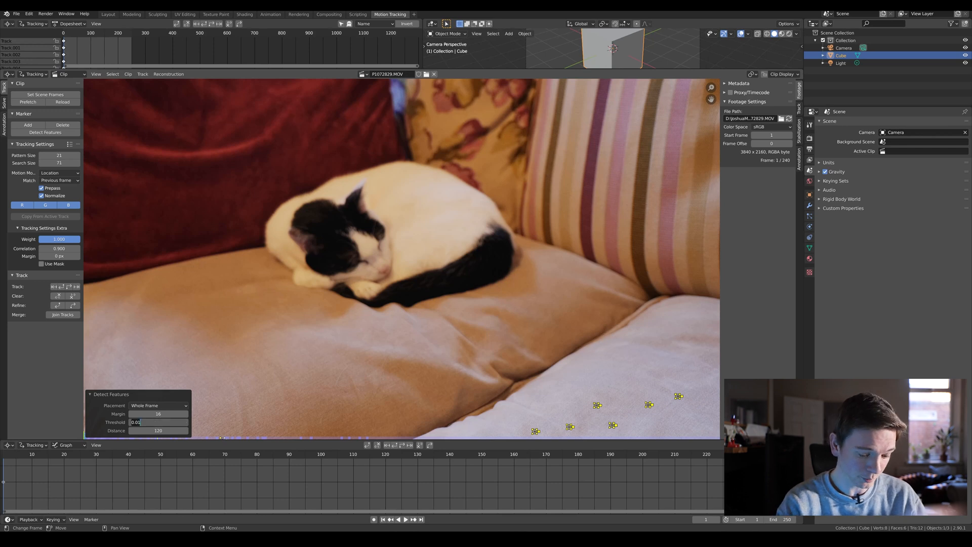
{"action": "key", "text": "BackSpace"}
{"action": "key", "text": "BackSpace"}
{"action": "key", "text": "BackSpace"}
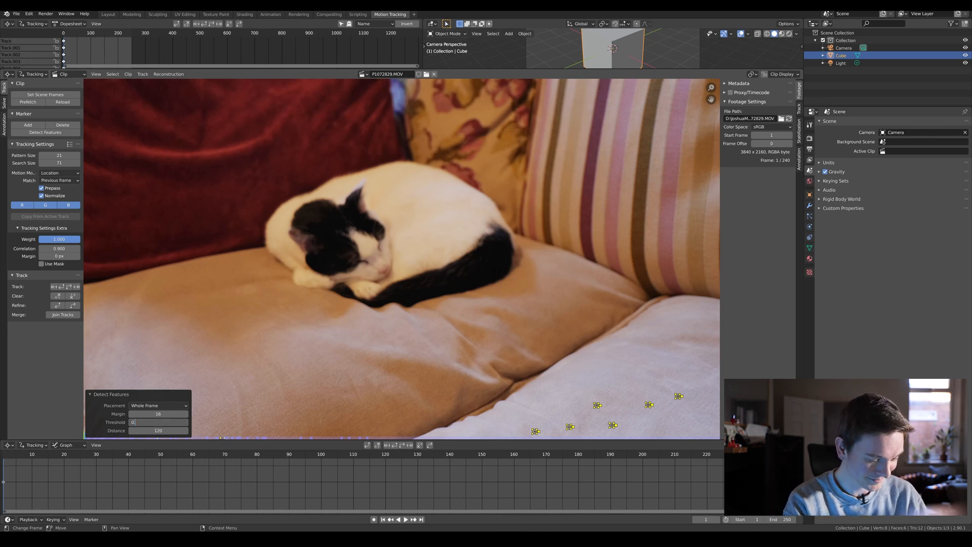
{"action": "type", "text": ".001"}
{"action": "key", "text": "Return"}
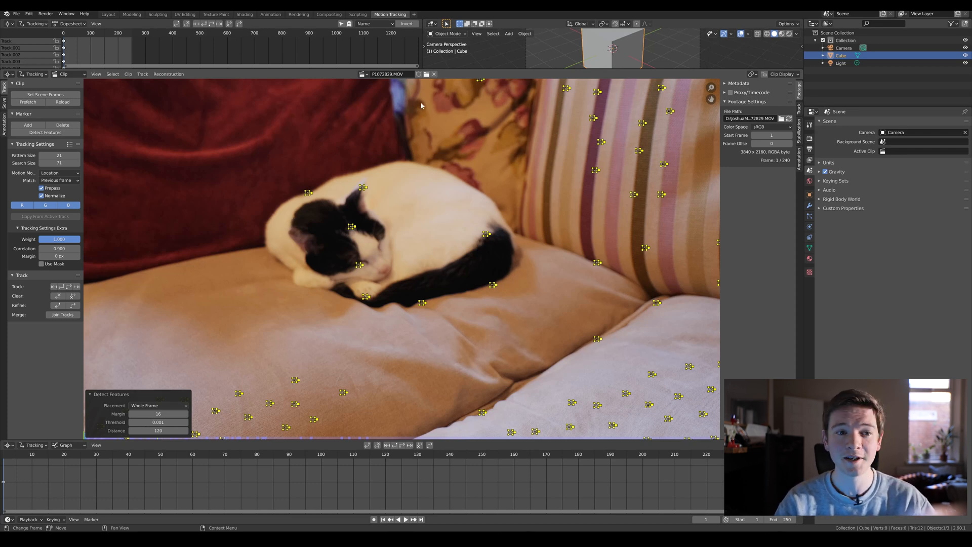
- Replace the current clip with trackingidea.mov and detect features in it
{"action": "left_click", "coordinate": [434, 75]}
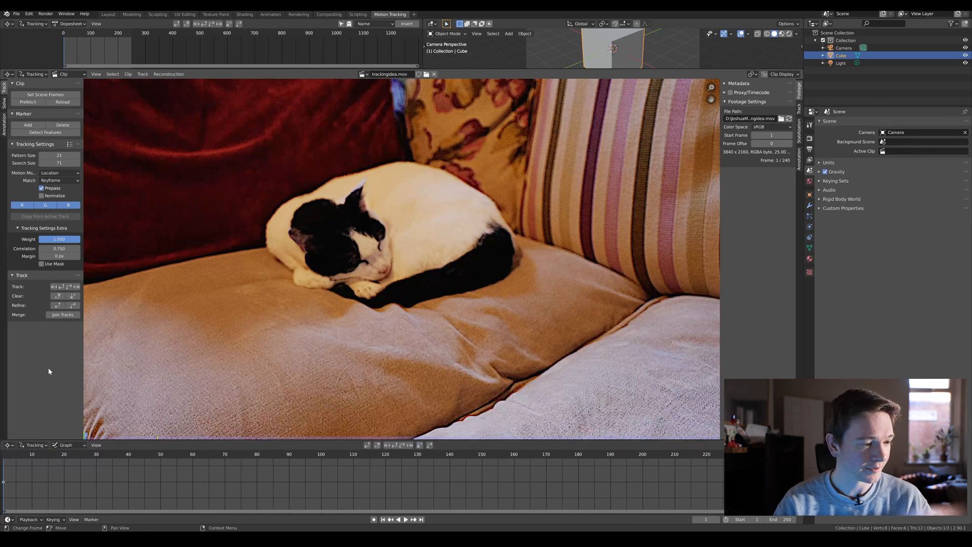
{"action": "left_click", "coordinate": [47, 132]}
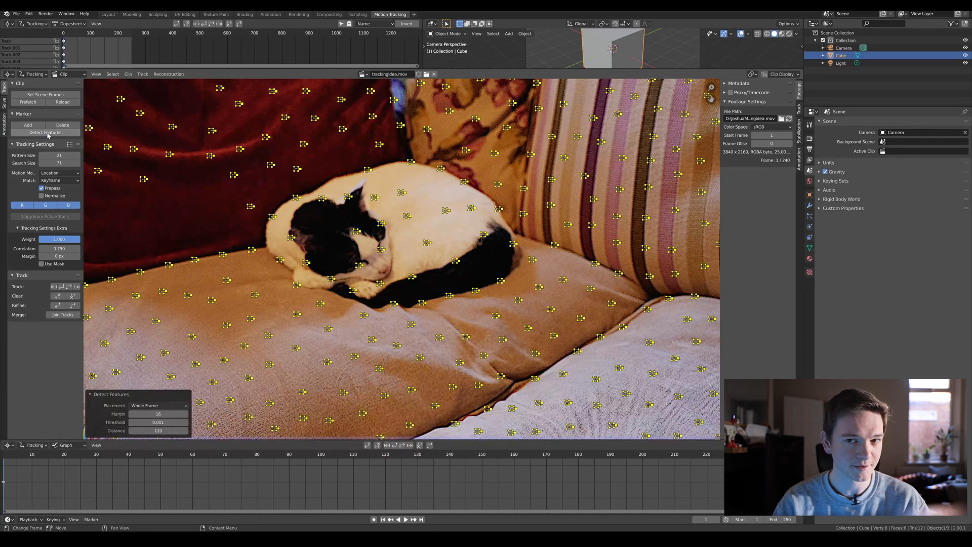
- Set the feature detection threshold to 0.5 and the distance between detected features to 60
{"action": "left_click", "coordinate": [158, 422]}
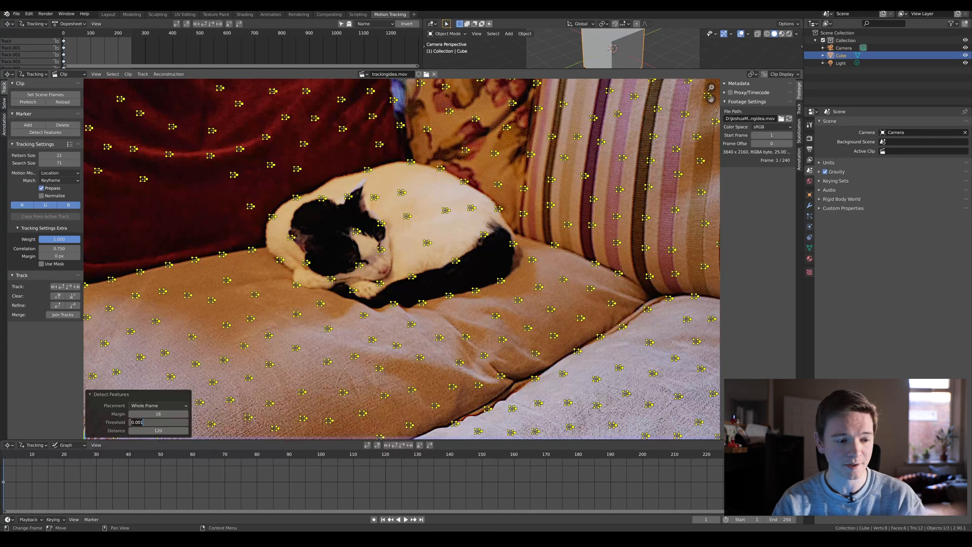
{"action": "type", "text": "0.5"}
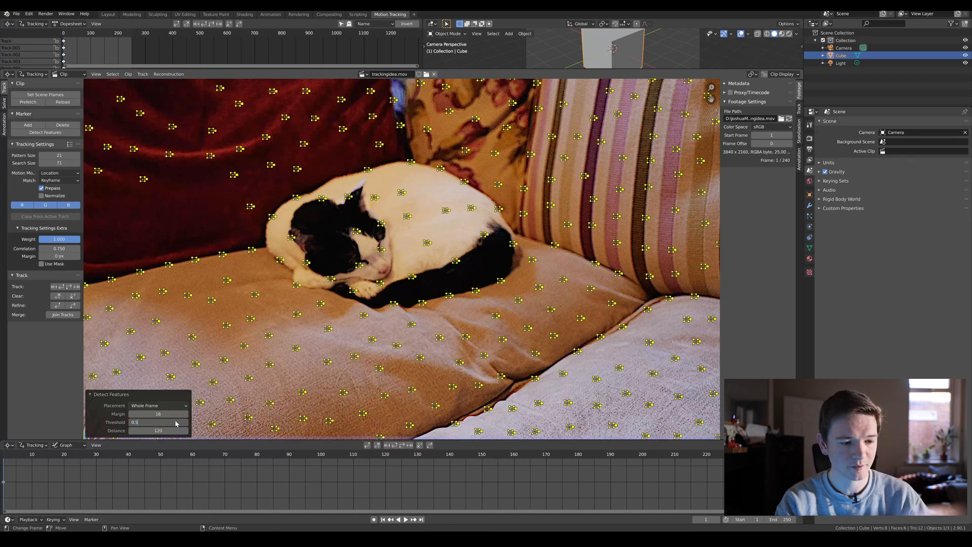
{"action": "key", "text": "Return"}
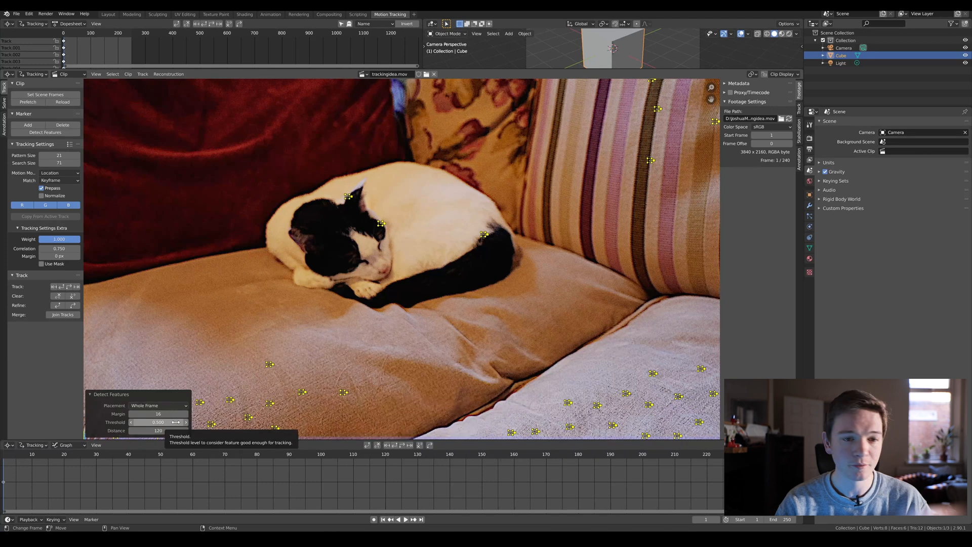
{"action": "double_click", "coordinate": [158, 430]}
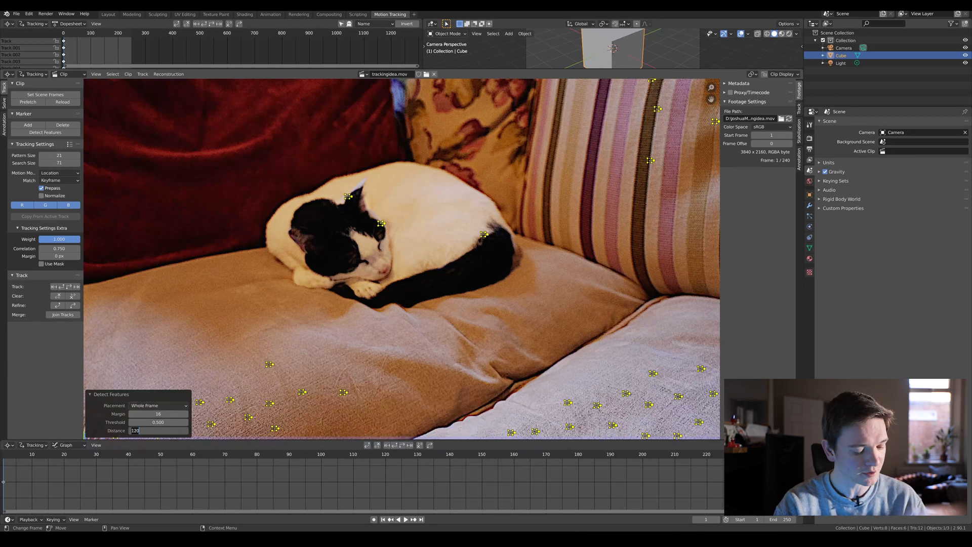
{"action": "type", "text": "6"}
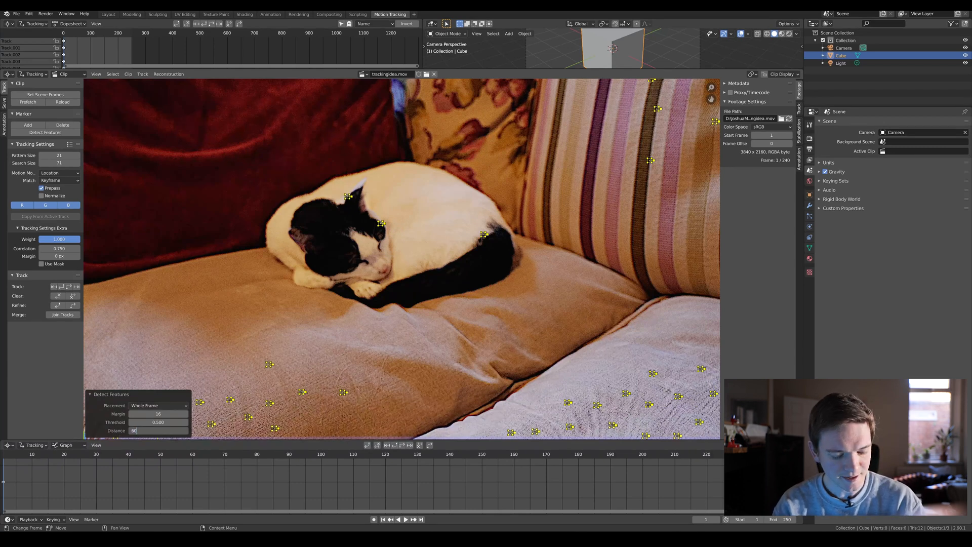
{"action": "type", "text": "0"}
{"action": "key", "text": "Return"}
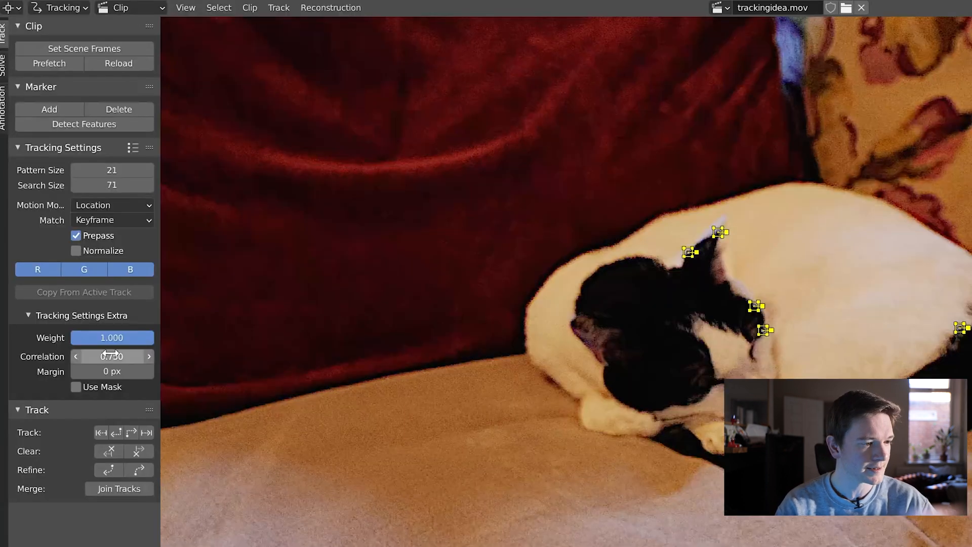
- Set the new clip's tracking correlation to 0.9, with Previous frame matching and Normalize enabled
{"action": "left_click", "coordinate": [59, 248]}
{"action": "type", "text": "0.9"}
{"action": "key", "text": "Return"}
{"action": "left_click", "coordinate": [99, 222]}
{"action": "left_click", "coordinate": [115, 253]}
- Set the tracking pattern size to 100 and the search size to 200
{"action": "left_click", "coordinate": [112, 171]}
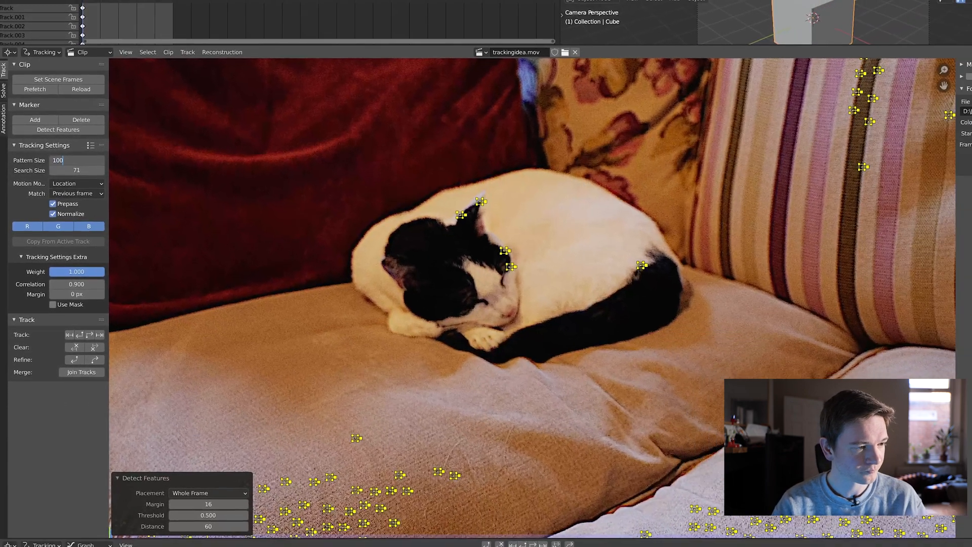
{"action": "key", "text": "Tab"}
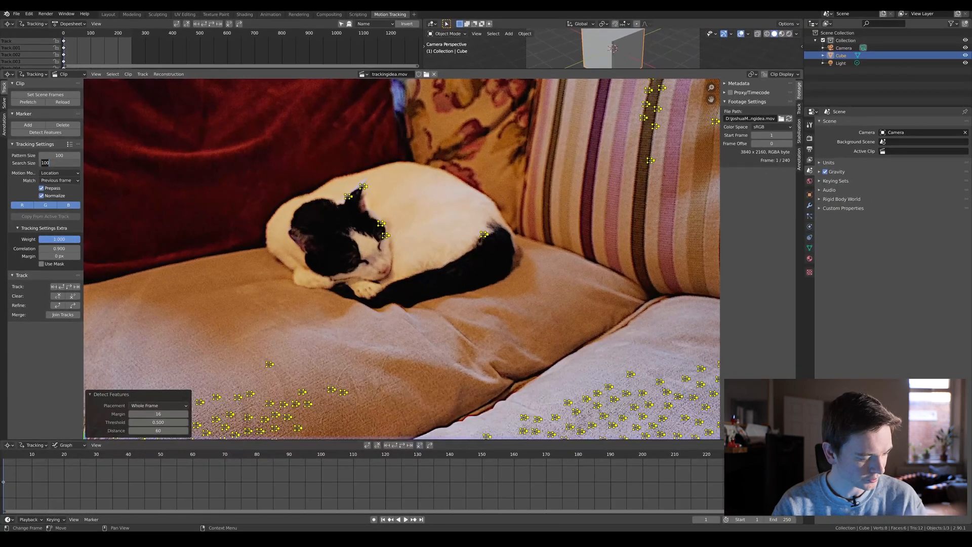
{"action": "type", "text": "200"}
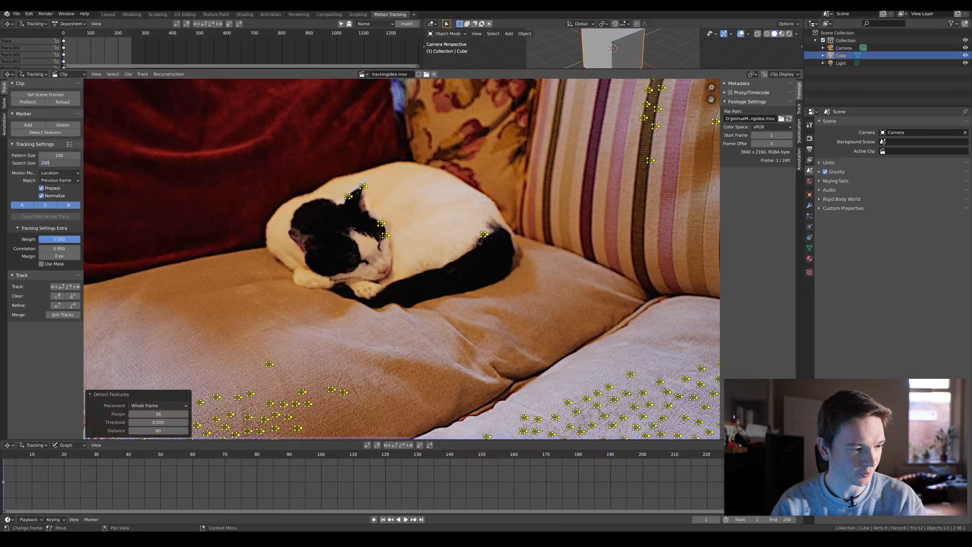
{"action": "key", "text": "Return"}
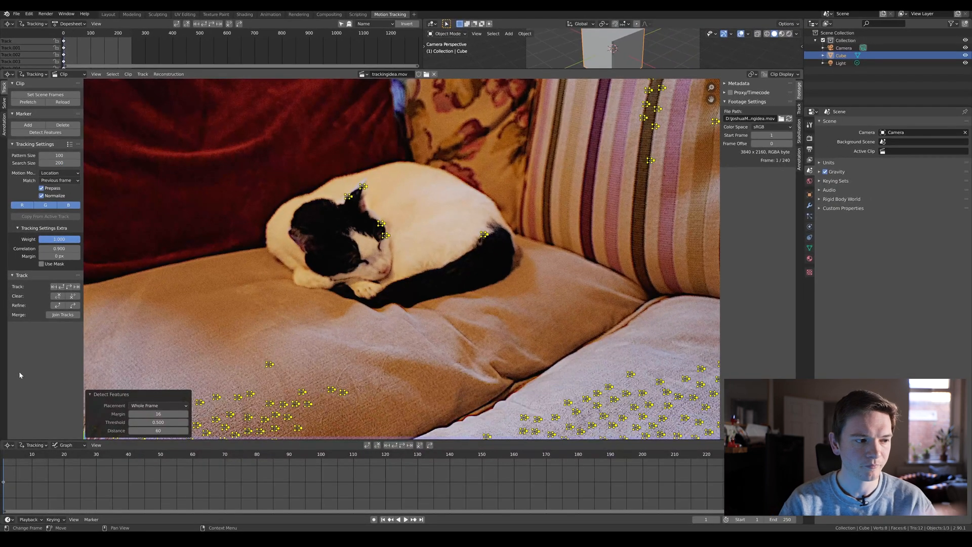
- Delete all existing tracking markers and detect features again with the enlarged pattern and search sizes
{"action": "key", "text": "alt+a"}
{"action": "key", "text": "a"}
{"action": "key", "text": "x"}
{"action": "left_click", "coordinate": [146, 323]}
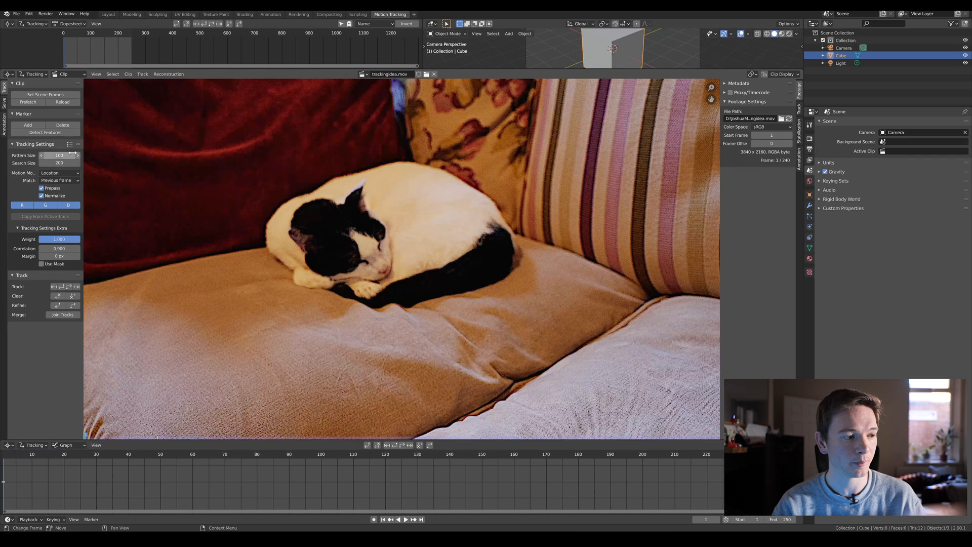
{"action": "left_click", "coordinate": [65, 133]}
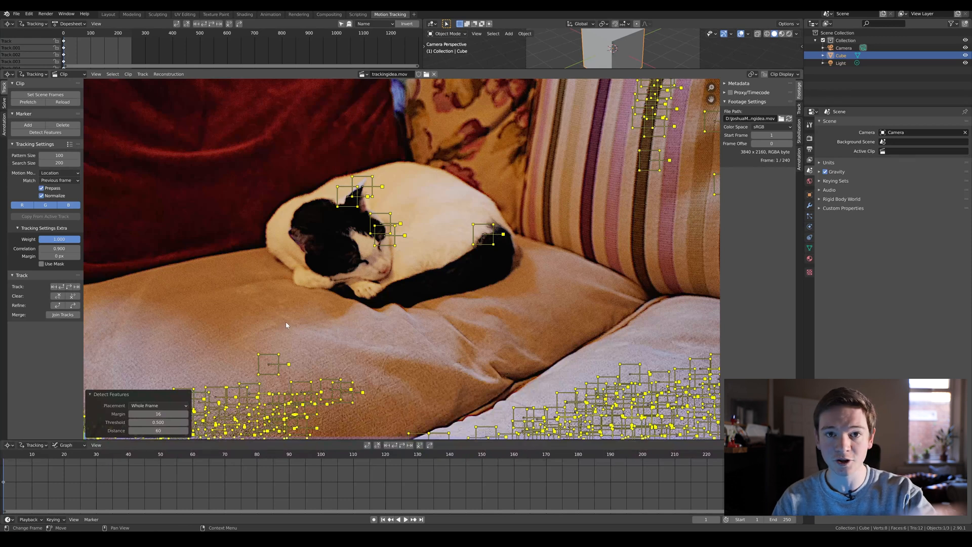
{"action": "left_click", "coordinate": [223, 280]}
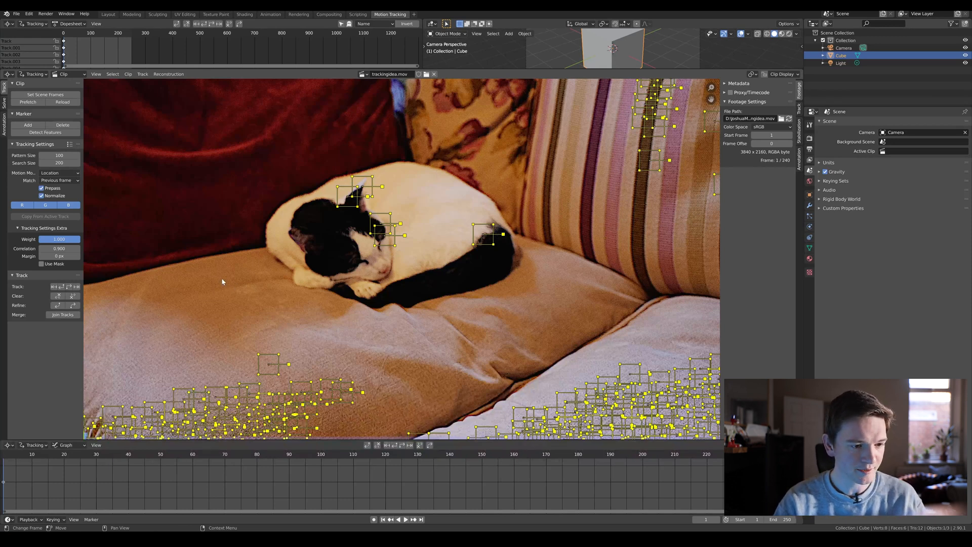
- Clear every detected marker from the clip and rerun feature detection on the first frame
{"action": "key", "text": "a"}
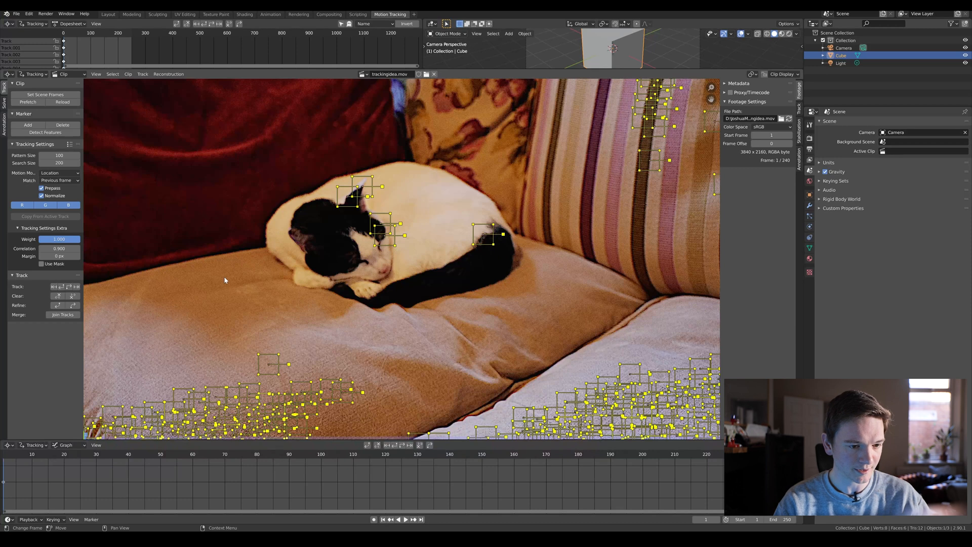
{"action": "key", "text": "x"}
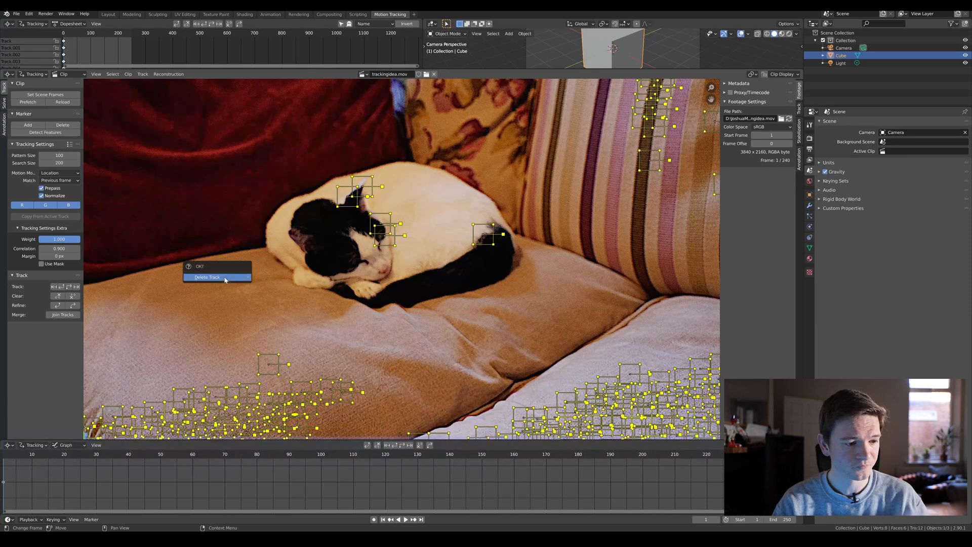
{"action": "left_click", "coordinate": [225, 277]}
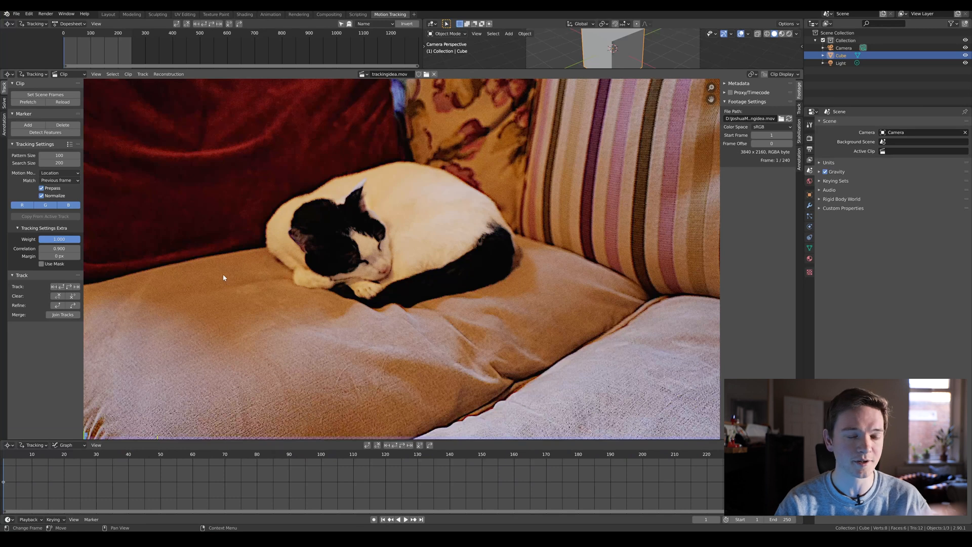
{"action": "left_click", "coordinate": [59, 132]}
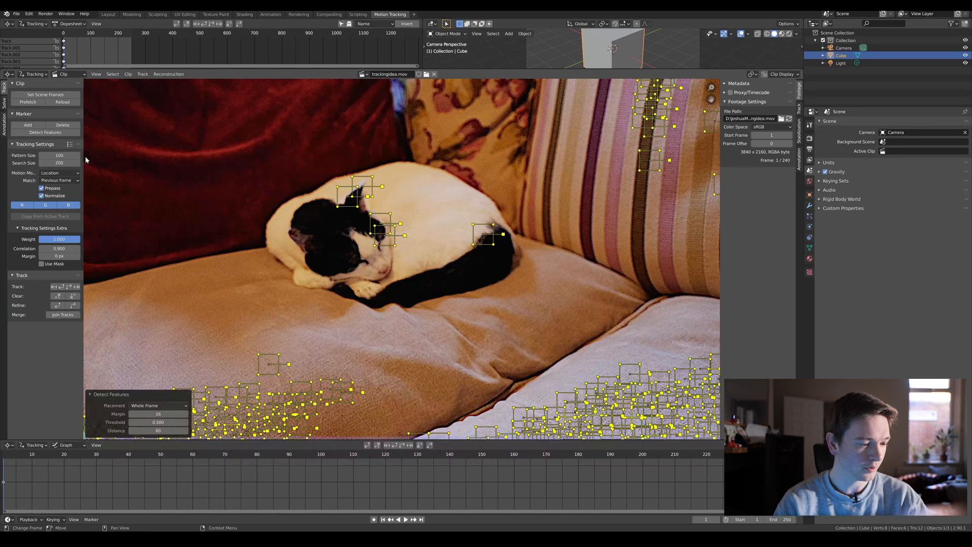
- Track all detected markers forwards through the clip from frame 1
{"action": "left_click", "coordinate": [6, 458]}
{"action": "left_click_drag", "start_coordinate": [5, 455], "coordinate": [3, 456]}
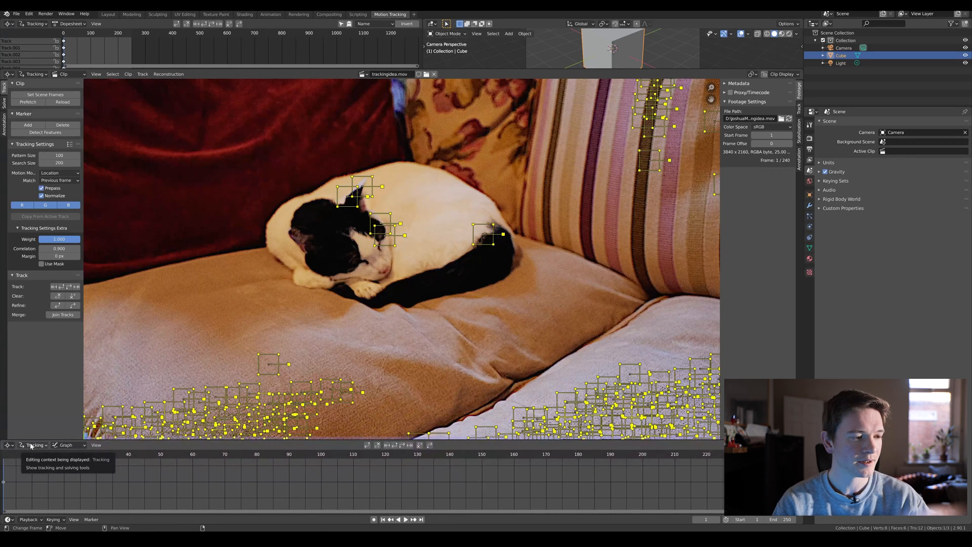
{"action": "left_click", "coordinate": [143, 73]}
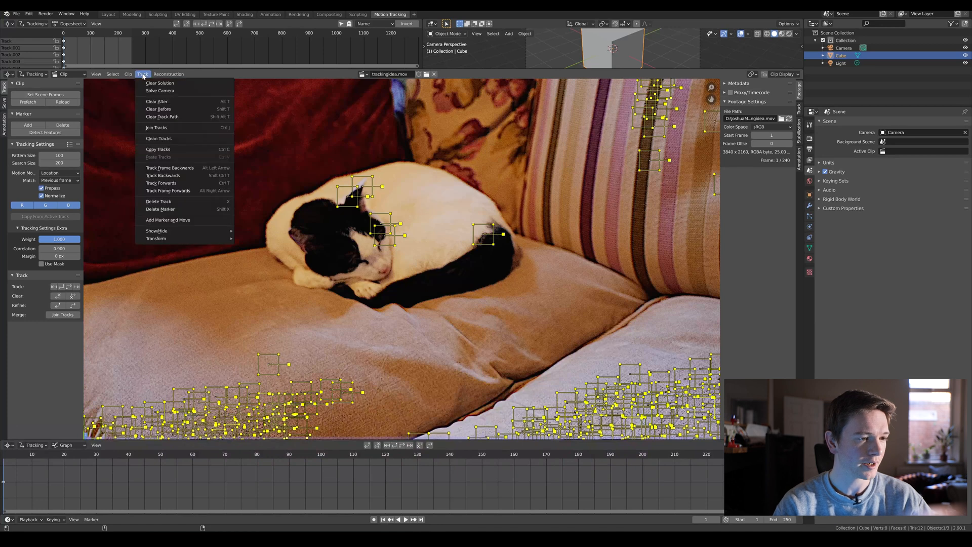
{"action": "left_click", "coordinate": [155, 183]}
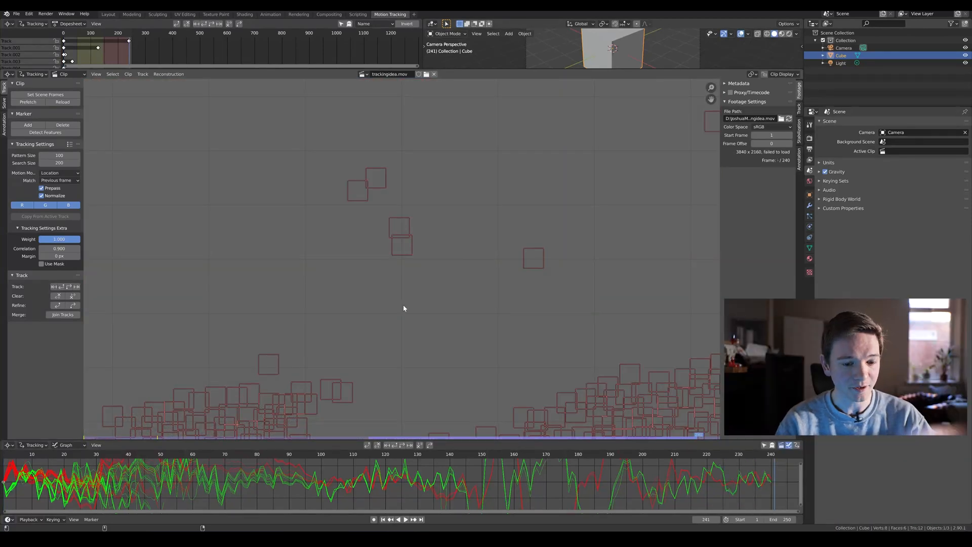
- Detect features again on frame 240 and track the markers backwards through the clip
{"action": "left_click", "coordinate": [772, 455]}
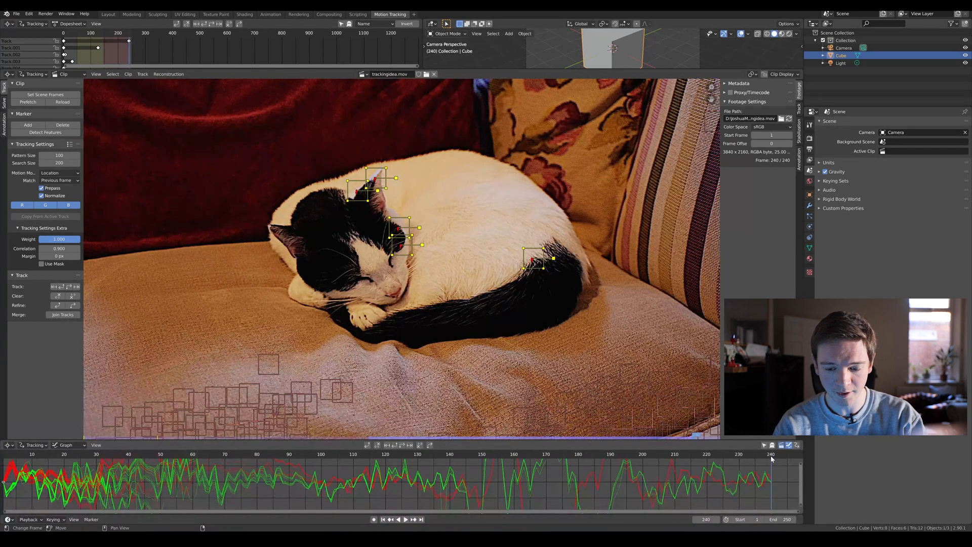
{"action": "left_click", "coordinate": [774, 457]}
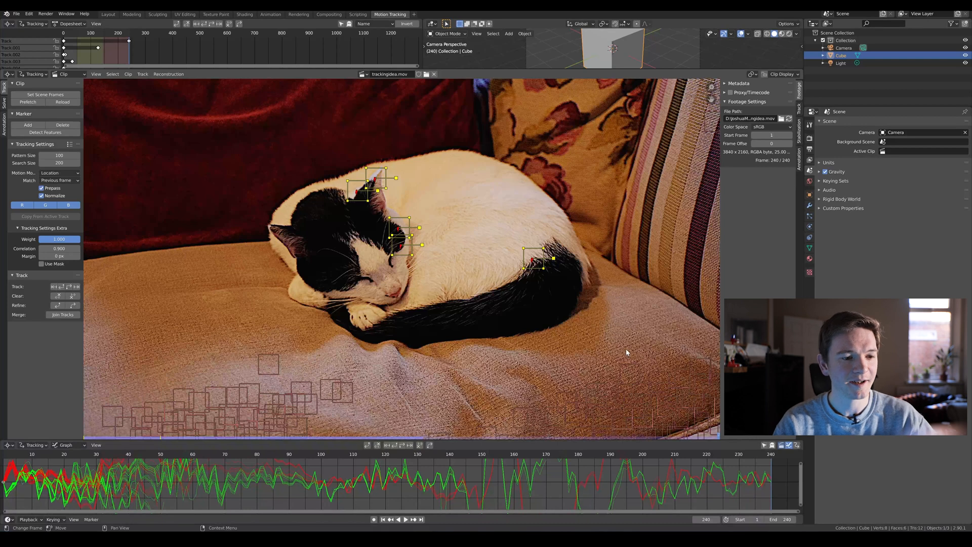
{"action": "left_click", "coordinate": [56, 133]}
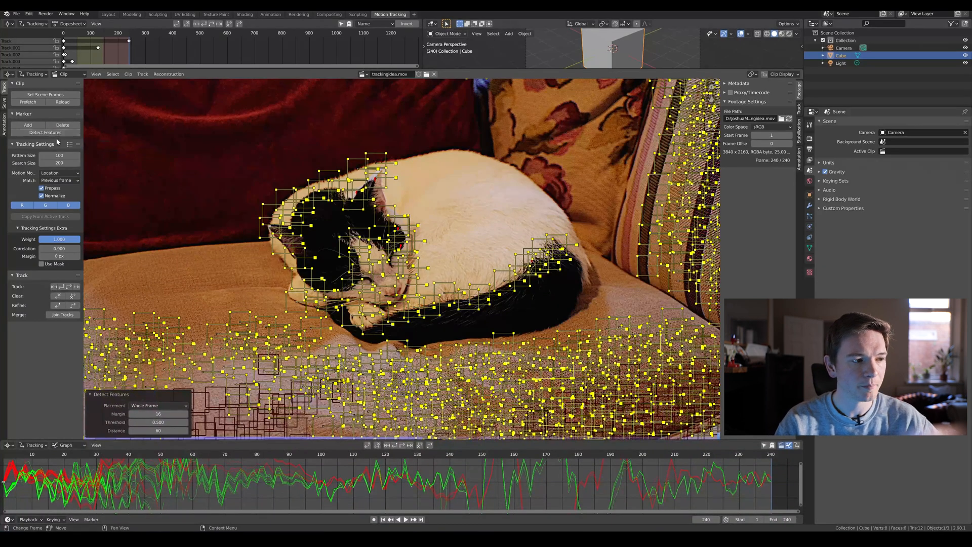
{"action": "left_click", "coordinate": [143, 74]}
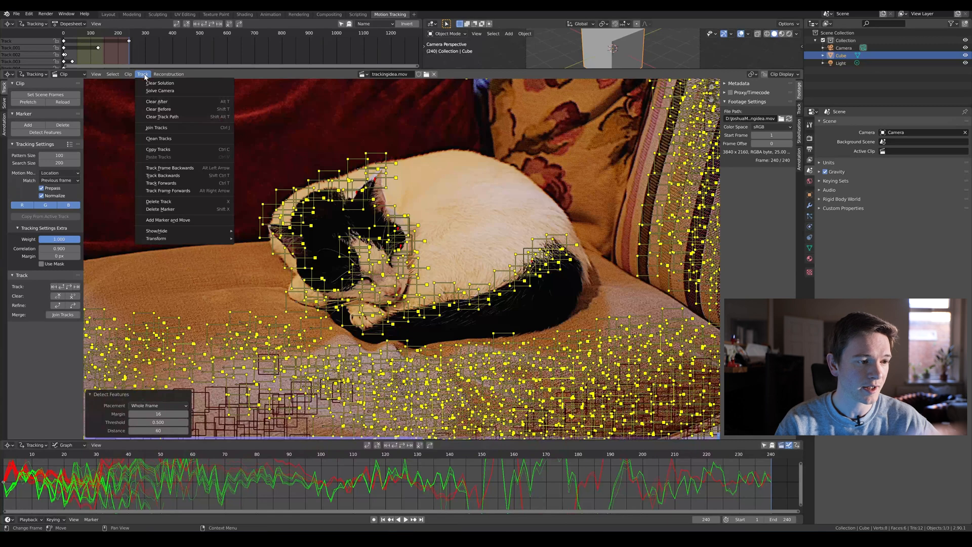
{"action": "left_click", "coordinate": [156, 175]}
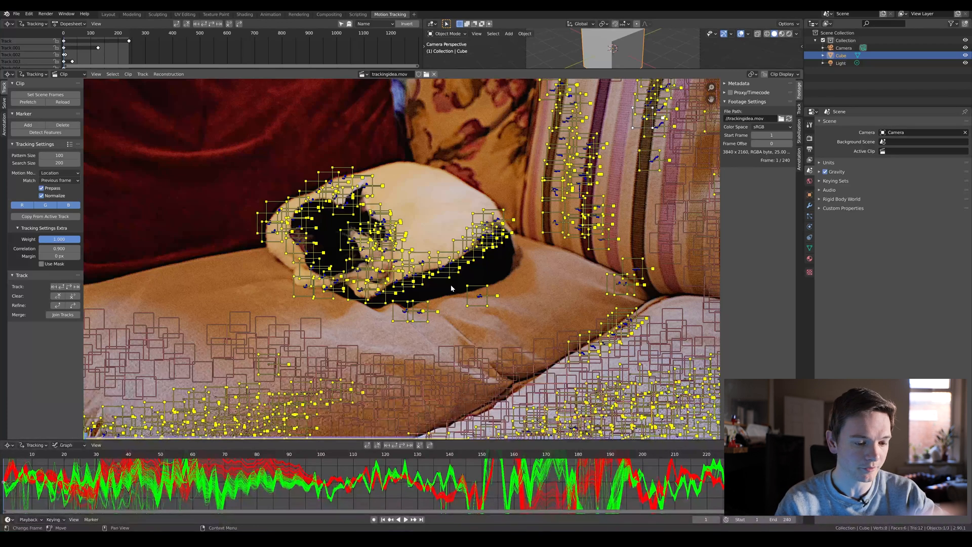
- Enlarge the tracking graph and examine the marker motion curves for spikes that stray from the main group
{"action": "left_click_drag", "start_coordinate": [438, 439], "coordinate": [469, 208]}
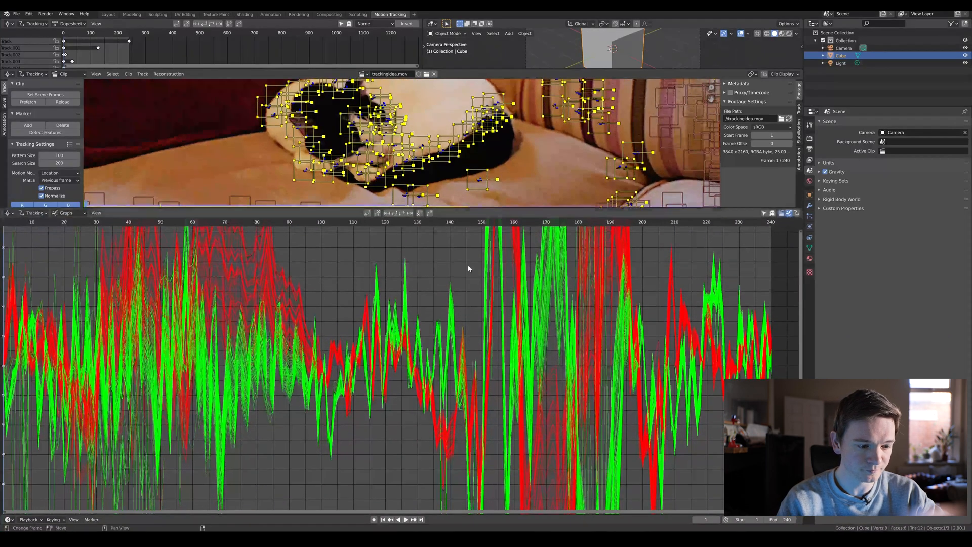
{"action": "scroll", "coordinate": [466, 282], "scroll_direction": "down", "scroll_amount": 2}
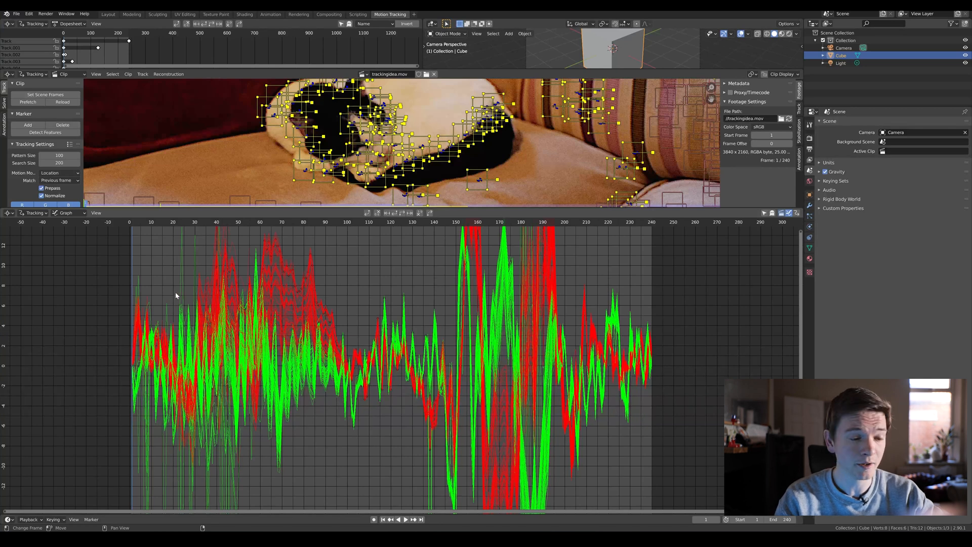
{"action": "left_click", "coordinate": [182, 267]}
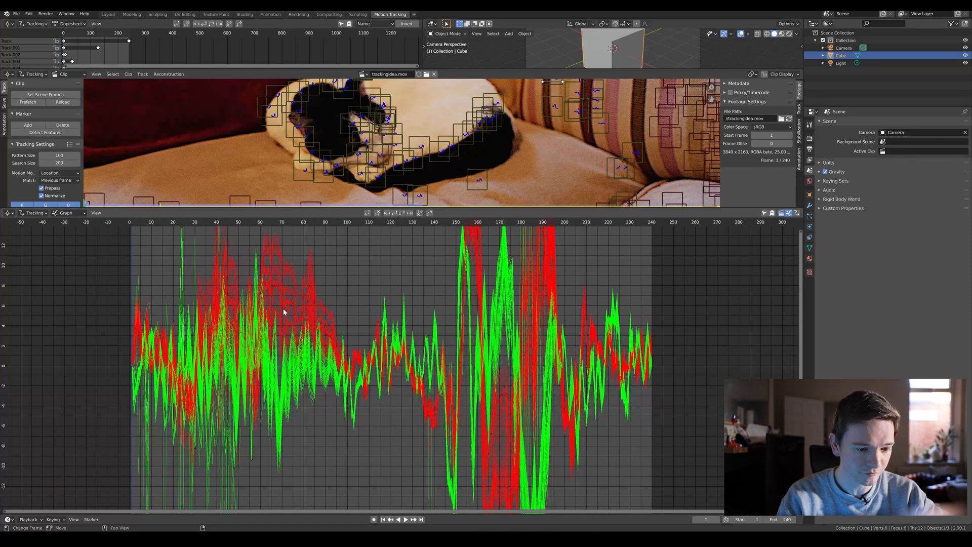
{"action": "left_click", "coordinate": [194, 296]}
{"action": "scroll", "coordinate": [240, 424], "scroll_direction": "down", "scroll_amount": 2}
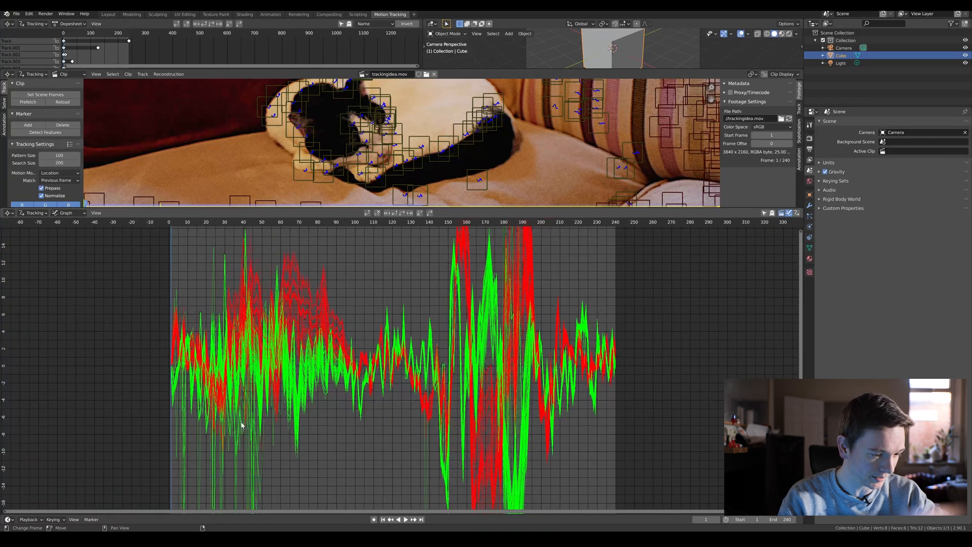
{"action": "scroll", "coordinate": [243, 428], "scroll_direction": "up", "scroll_amount": 3}
{"action": "middle_click_drag", "start_coordinate": [290, 462], "coordinate": [430, 239]}
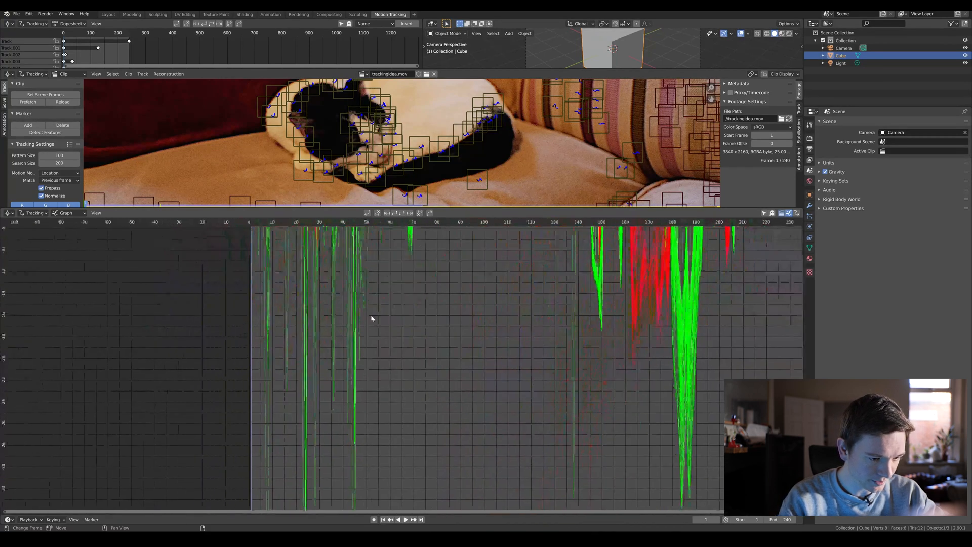
{"action": "middle_click_drag", "start_coordinate": [378, 375], "coordinate": [415, 229]}
{"action": "middle_click_drag", "start_coordinate": [430, 409], "coordinate": [403, 477]}
{"action": "scroll", "coordinate": [406, 385], "scroll_direction": "down", "scroll_amount": 2}
{"action": "middle_click_drag", "start_coordinate": [404, 379], "coordinate": [417, 448]}
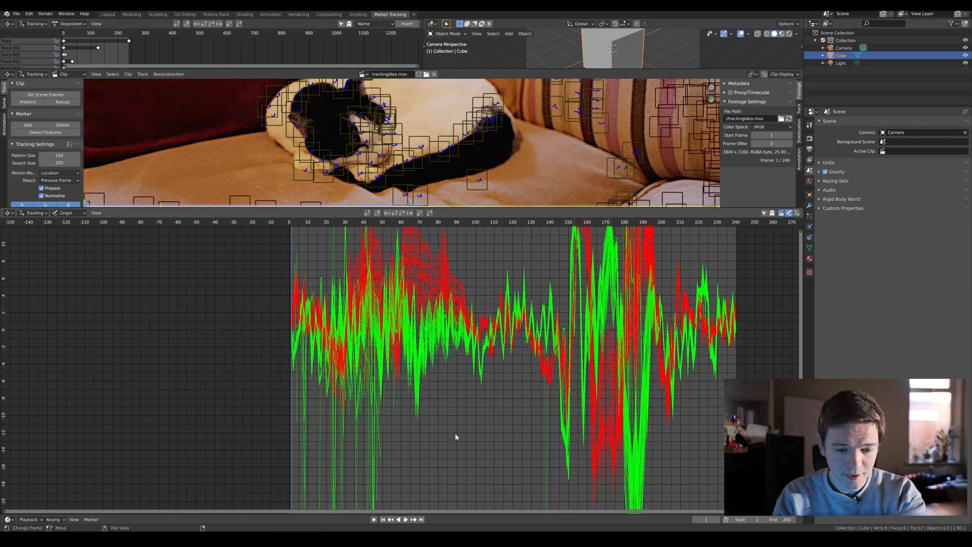
- Delete the outlier track curve that spikes far downward just before frame 140
{"action": "middle_click_drag", "start_coordinate": [472, 426], "coordinate": [417, 368]}
{"action": "middle_click_drag", "start_coordinate": [478, 379], "coordinate": [476, 349]}
{"action": "left_click", "coordinate": [489, 344]}
{"action": "middle_click_drag", "start_coordinate": [500, 429], "coordinate": [506, 510]}
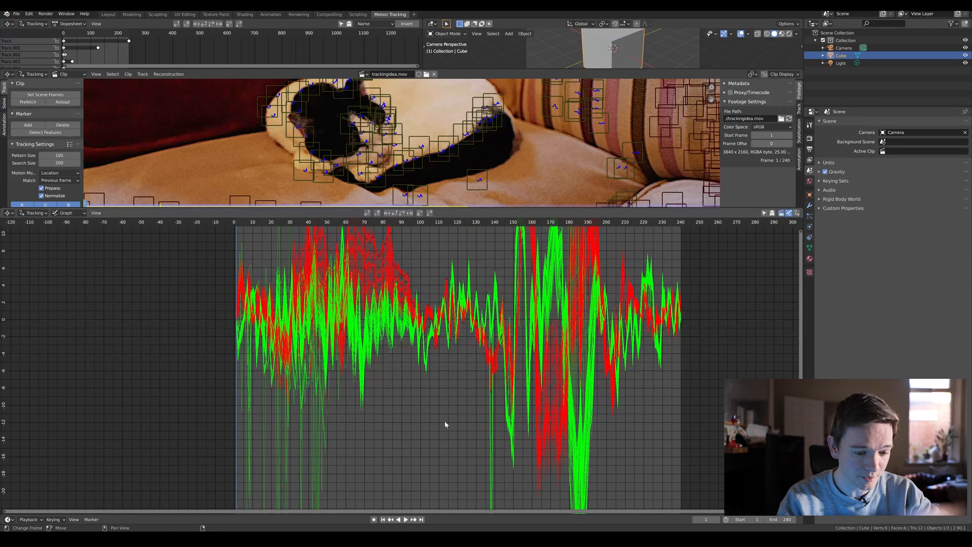
{"action": "middle_click_drag", "start_coordinate": [504, 474], "coordinate": [497, 405]}
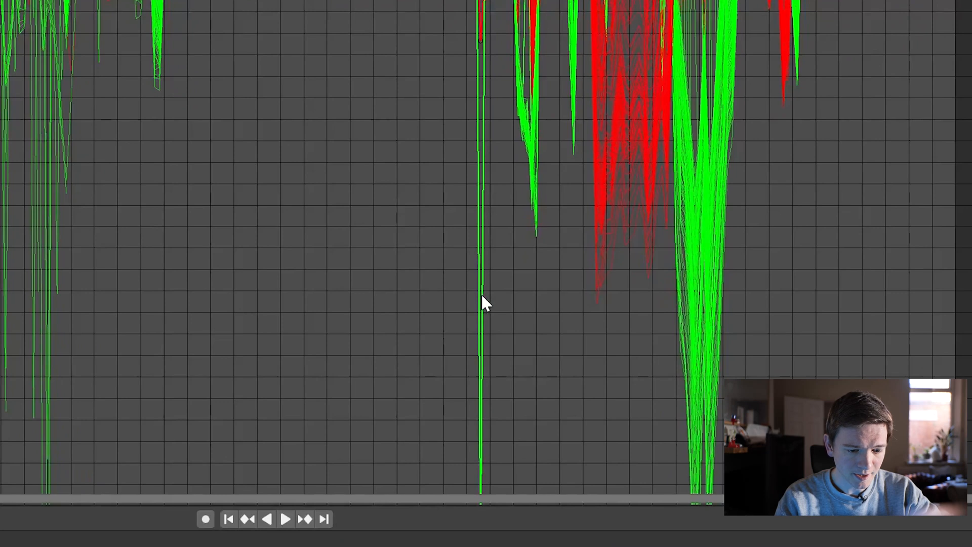
{"action": "key", "text": "x"}
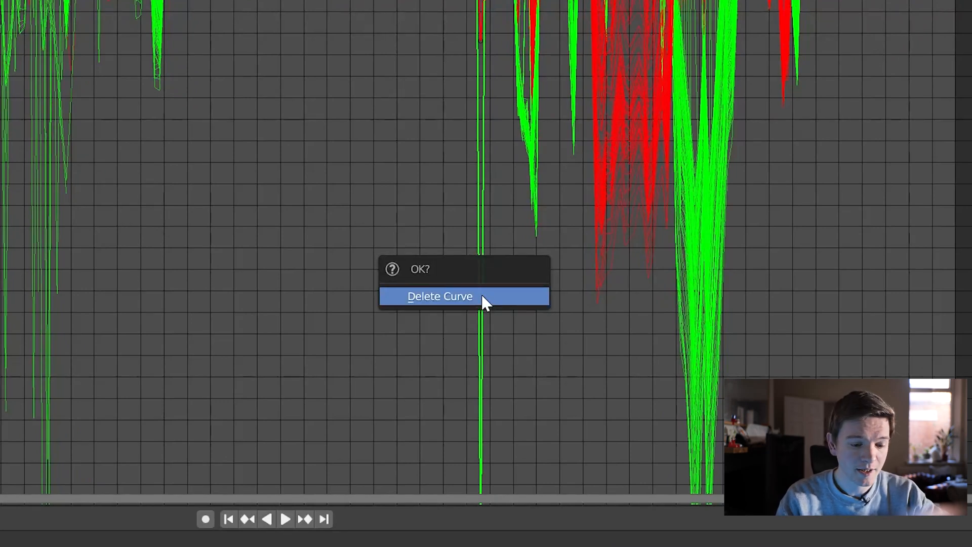
{"action": "left_click", "coordinate": [482, 299]}
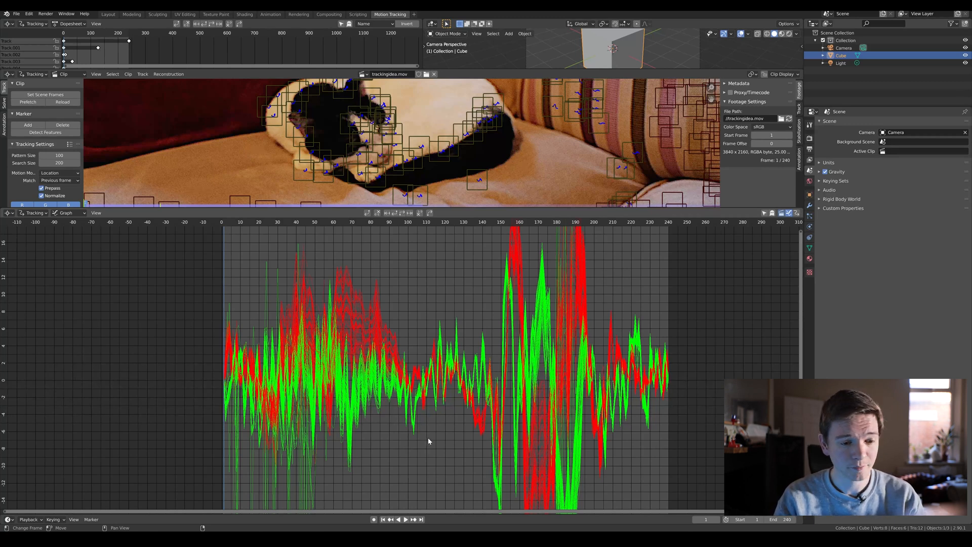
- Delete the stray track curves that spike away from the main group within roughly the first 50 frames
{"action": "middle_click_drag", "start_coordinate": [379, 468], "coordinate": [447, 454]}
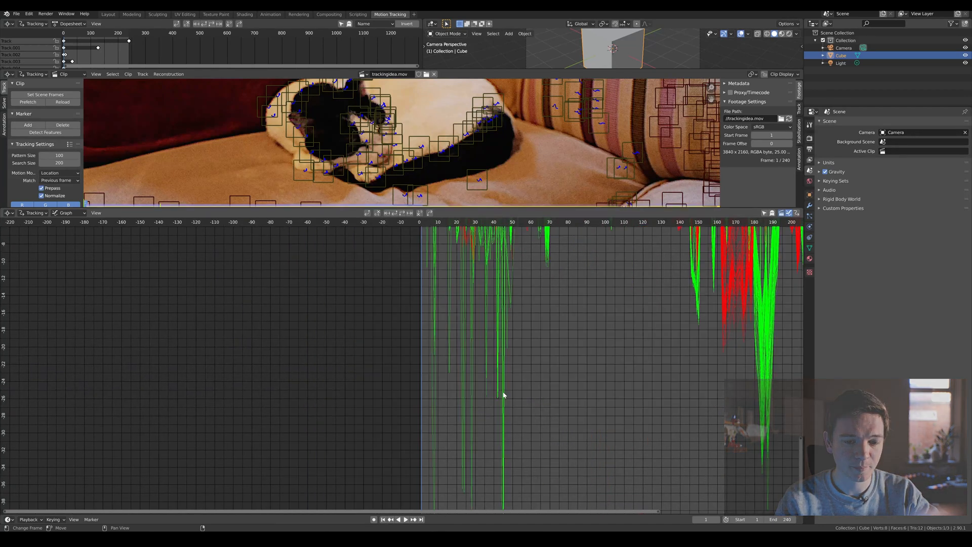
{"action": "left_click", "coordinate": [435, 365]}
{"action": "key", "text": "x"}
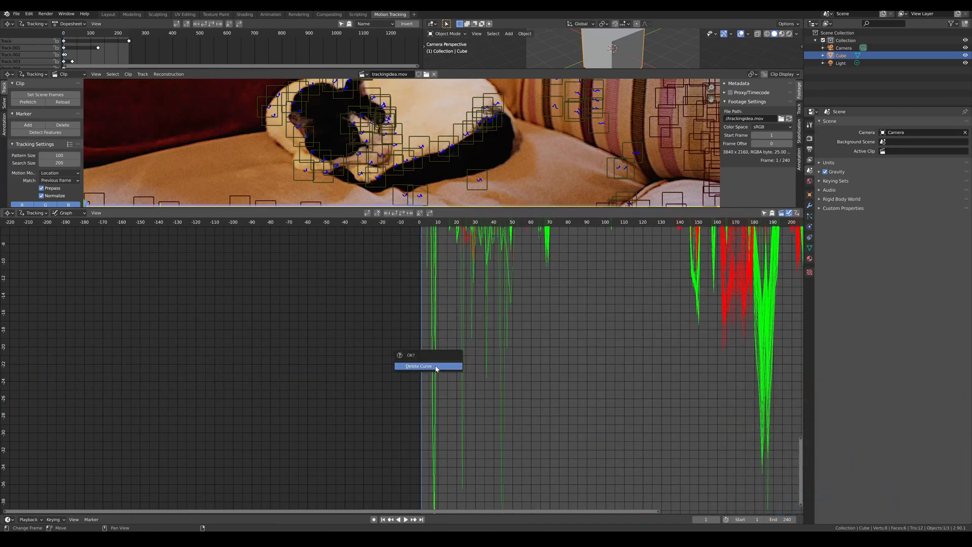
{"action": "left_click", "coordinate": [436, 367]}
{"action": "middle_click_drag", "start_coordinate": [506, 243], "coordinate": [523, 383]}
{"action": "scroll", "coordinate": [528, 408], "scroll_direction": "up", "scroll_amount": 3}
{"action": "left_click", "coordinate": [550, 363]}
{"action": "key", "text": "x"}
{"action": "left_click", "coordinate": [550, 329]}
{"action": "left_click", "coordinate": [460, 352]}
{"action": "key", "text": "x"}
{"action": "left_click", "coordinate": [460, 353]}
- Check the remaining track curves for outliers and shrink the graph area to enlarge the clip view again
{"action": "middle_click_drag", "start_coordinate": [527, 381], "coordinate": [534, 408]}
{"action": "middle_click_drag", "start_coordinate": [626, 380], "coordinate": [598, 399]}
{"action": "middle_click_drag", "start_coordinate": [749, 436], "coordinate": [607, 455]}
{"action": "scroll", "coordinate": [600, 338], "scroll_direction": "up", "scroll_amount": 1}
{"action": "left_click", "coordinate": [600, 338]}
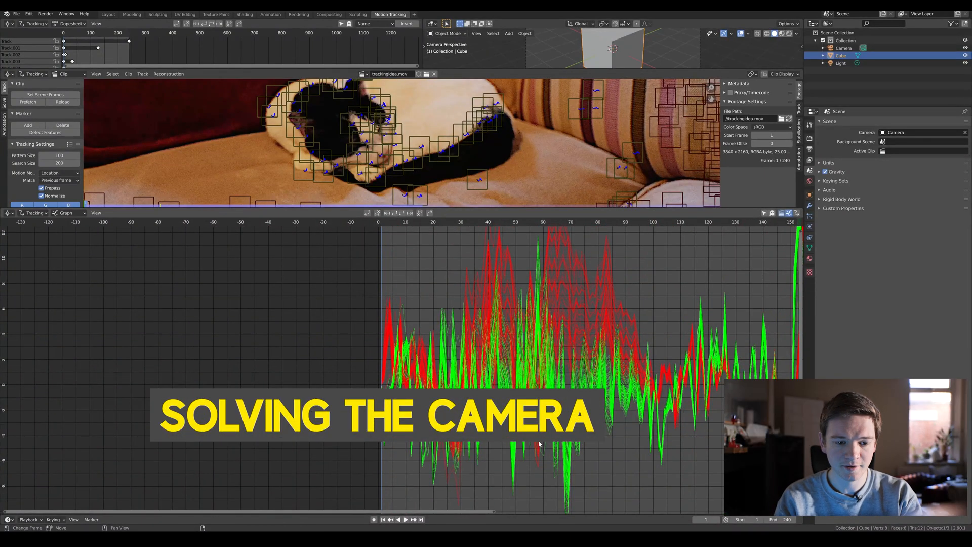
{"action": "middle_click_drag", "start_coordinate": [677, 350], "coordinate": [469, 328]}
{"action": "scroll", "coordinate": [417, 350], "scroll_direction": "down", "scroll_amount": 1}
{"action": "scroll", "coordinate": [483, 350], "scroll_direction": "down", "scroll_amount": 2}
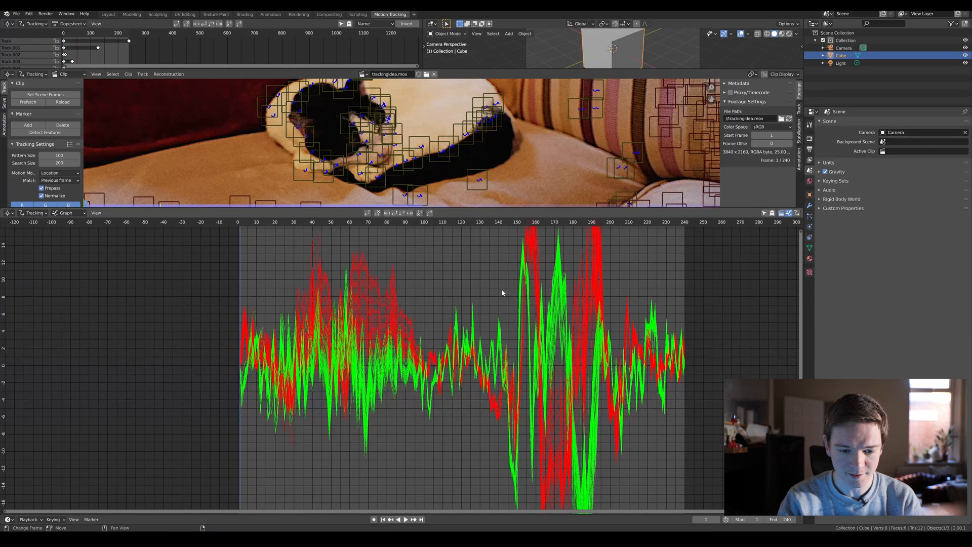
{"action": "left_click_drag", "start_coordinate": [488, 208], "coordinate": [395, 397]}
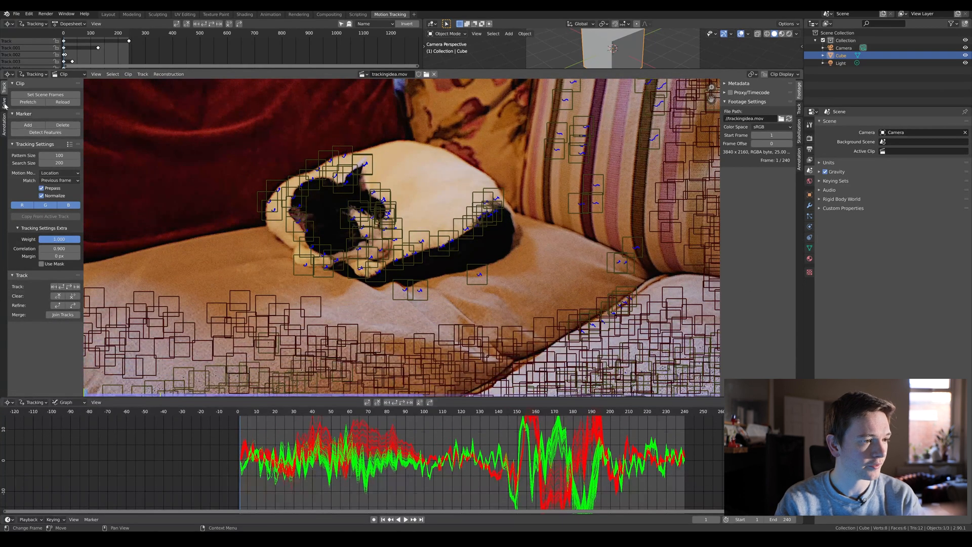
- Configure the camera solve with automatic keyframe selection and refinement of Focal length, K1, K2
{"action": "left_click", "coordinate": [4, 103]}
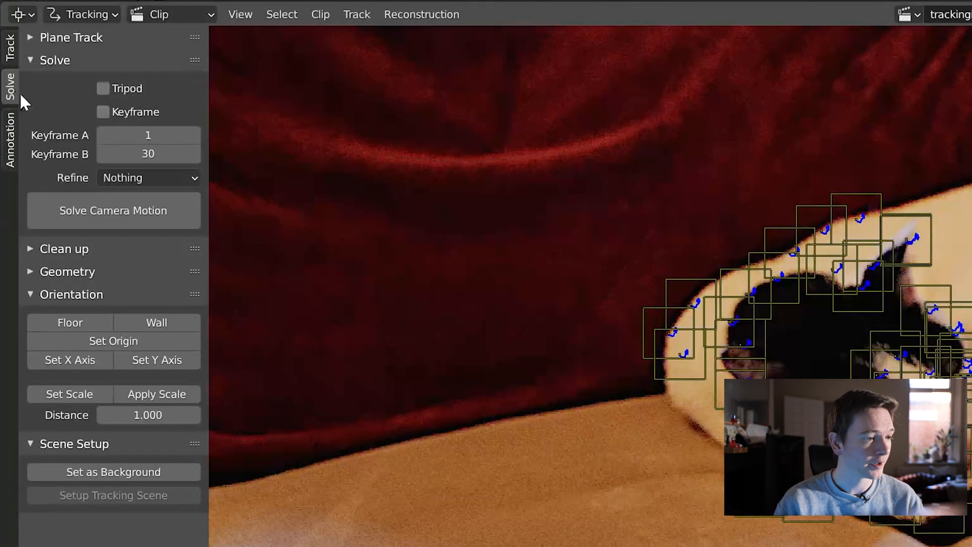
{"action": "left_click", "coordinate": [103, 113]}
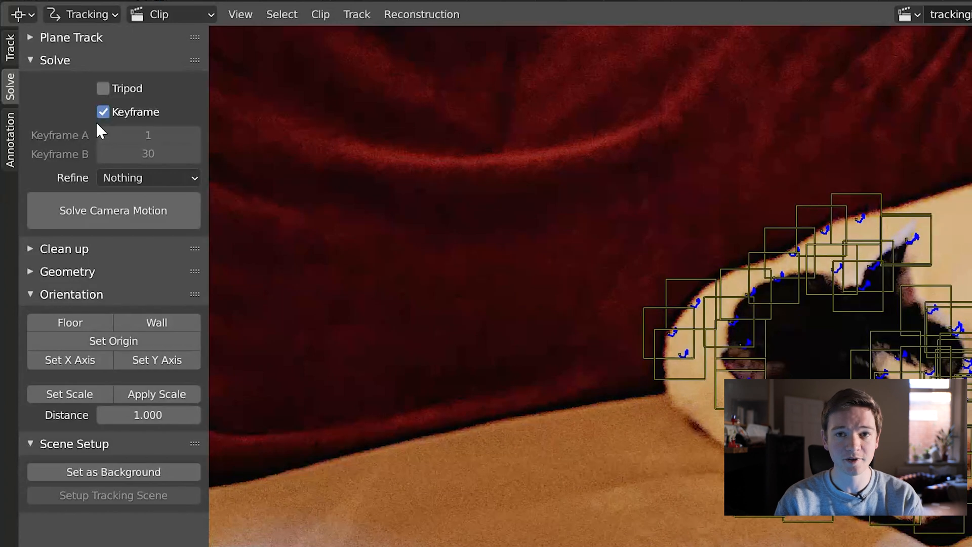
{"action": "left_click", "coordinate": [122, 177]}
{"action": "left_click", "coordinate": [121, 198]}
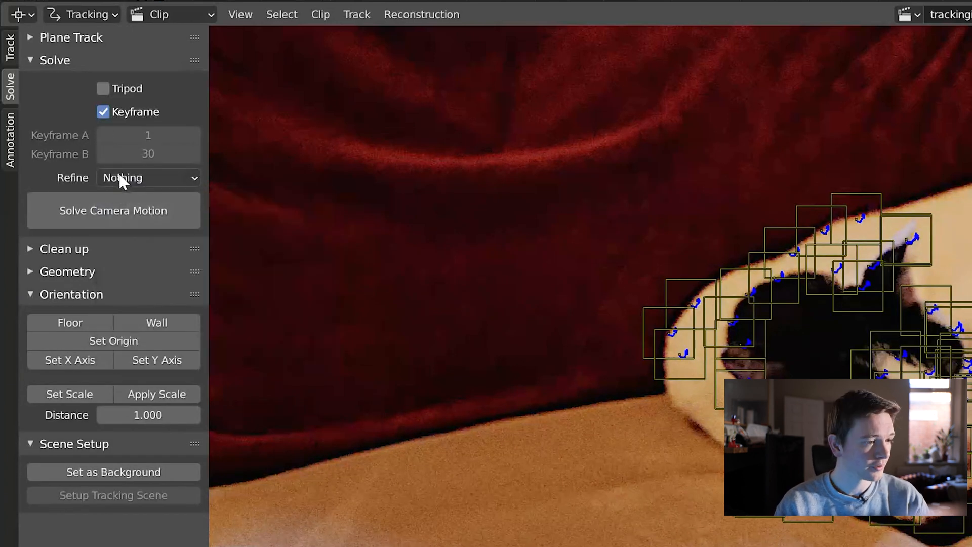
{"action": "left_click", "coordinate": [124, 179]}
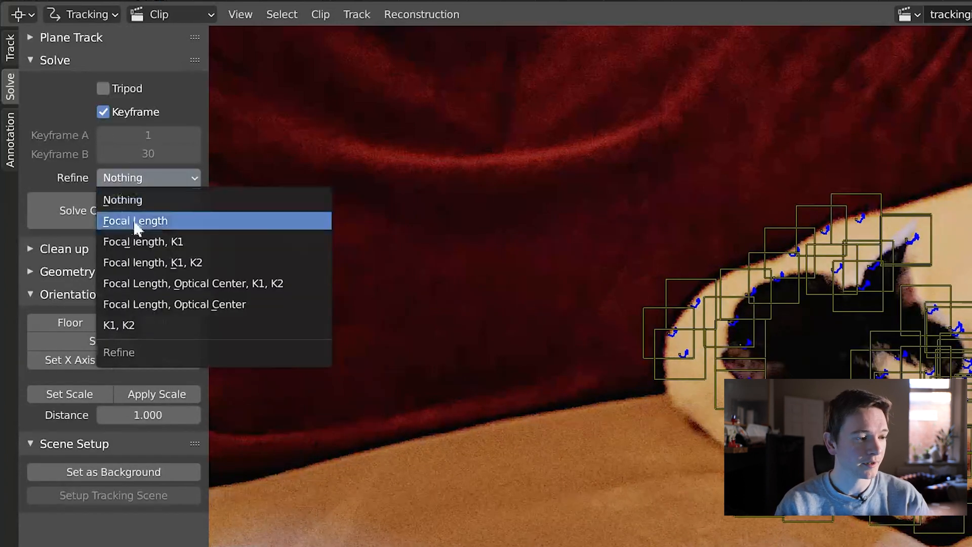
{"action": "left_click", "coordinate": [143, 262]}
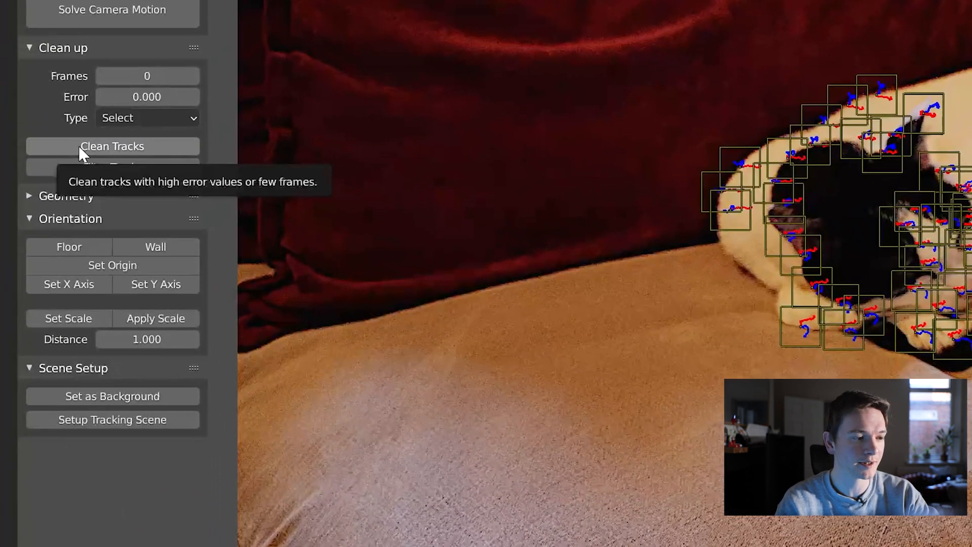
- Select the tracks with a reprojection error above 2 and check the average error of a single track on the striped cushion
{"action": "left_click", "coordinate": [78, 147]}
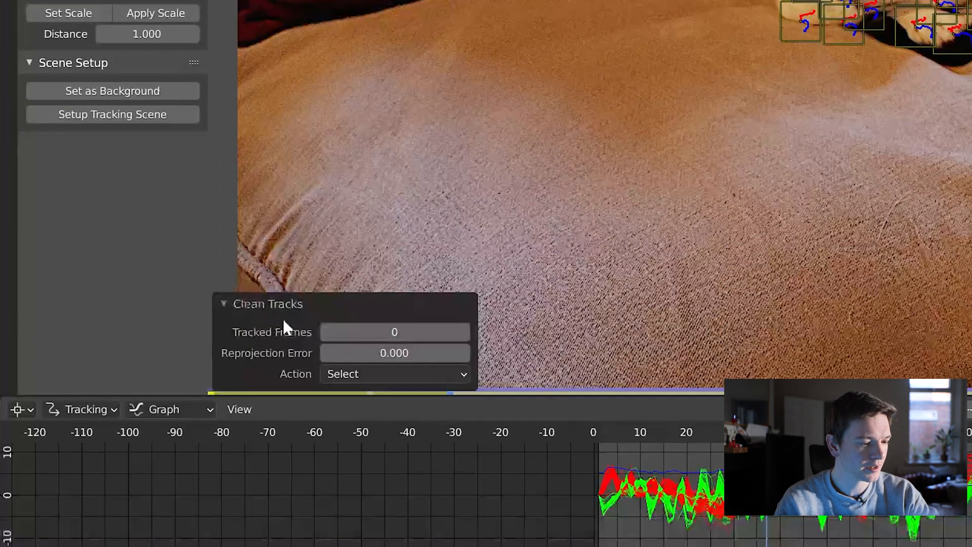
{"action": "left_click", "coordinate": [370, 354]}
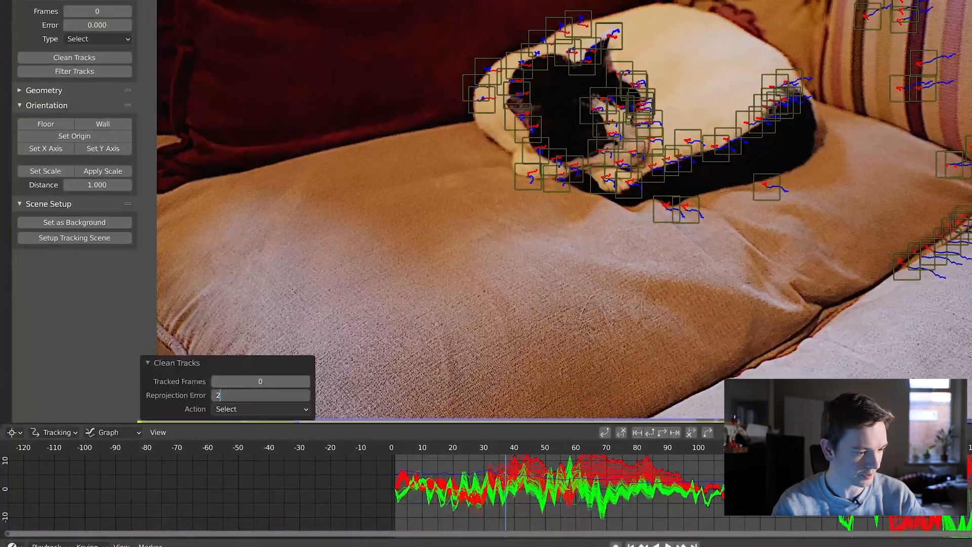
{"action": "type", "text": "2"}
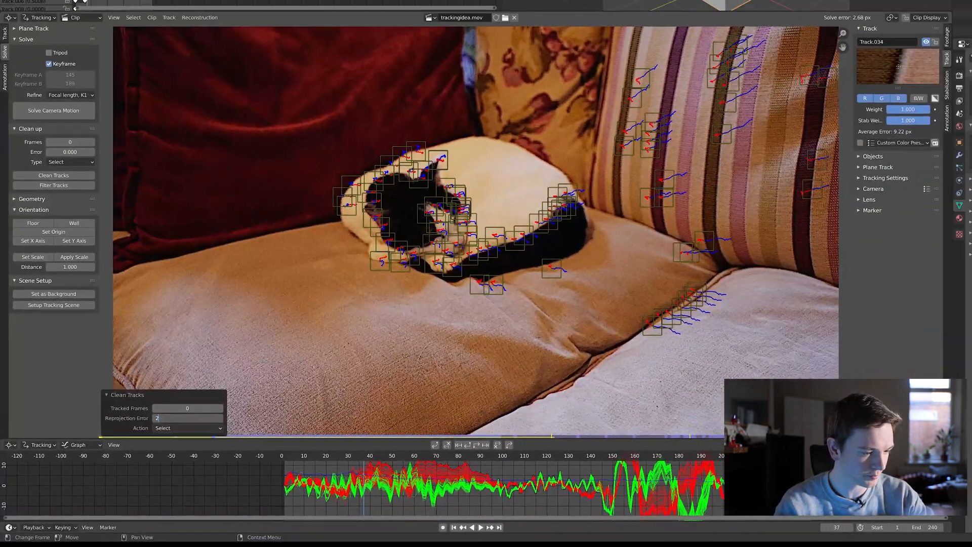
{"action": "key", "text": "Return"}
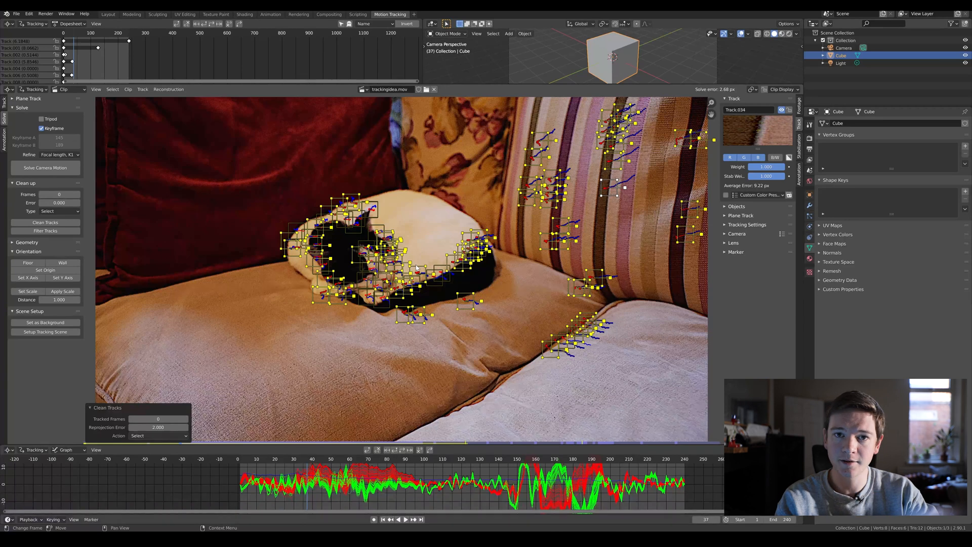
{"action": "left_click", "coordinate": [538, 461]}
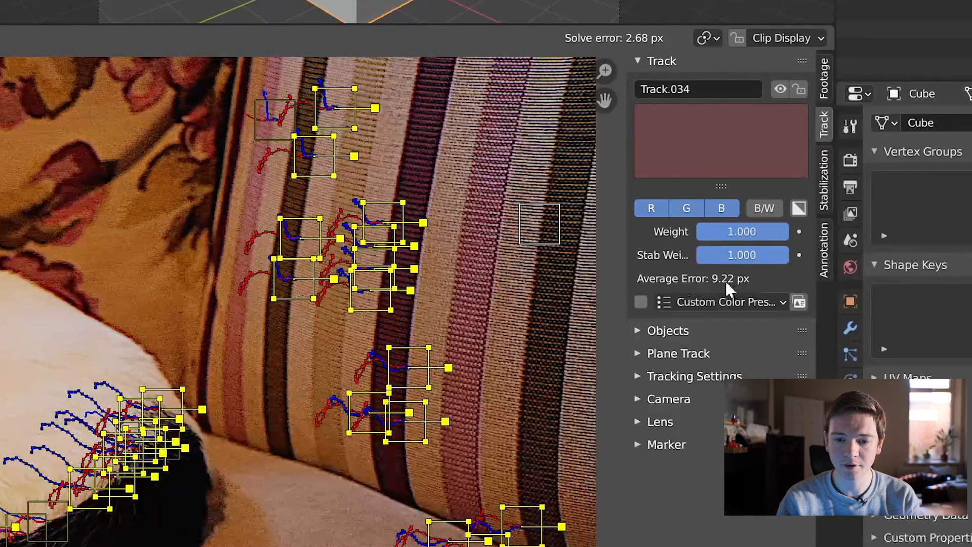
{"action": "left_click", "coordinate": [305, 169]}
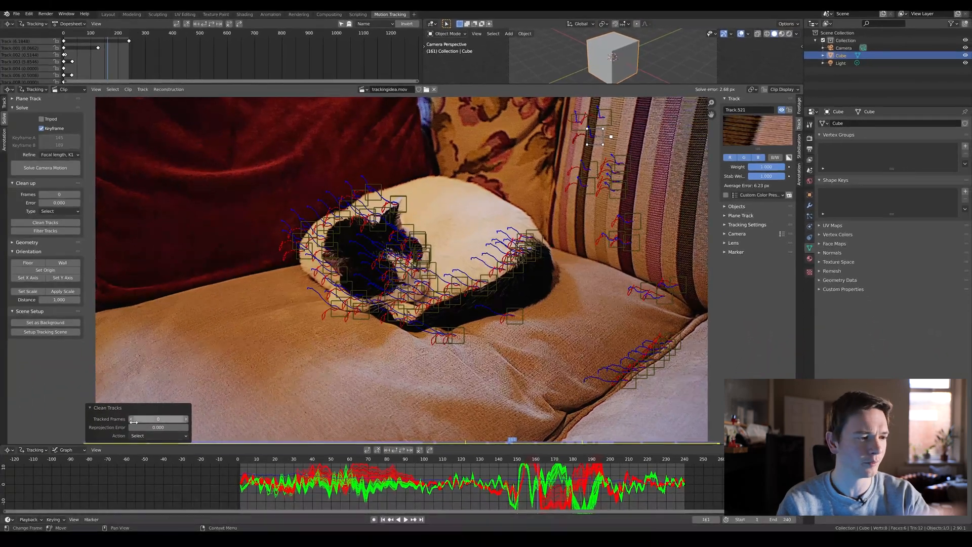
- Run Clean Tracks with a reprojection error of 2 and the Select action, and delete the selected tracks
{"action": "left_click", "coordinate": [70, 470]}
{"action": "type", "text": "0.0"}
{"action": "key", "text": "BackSpace"}
{"action": "key", "text": "BackSpace"}
{"action": "key", "text": "BackSpace"}
{"action": "type", "text": "2"}
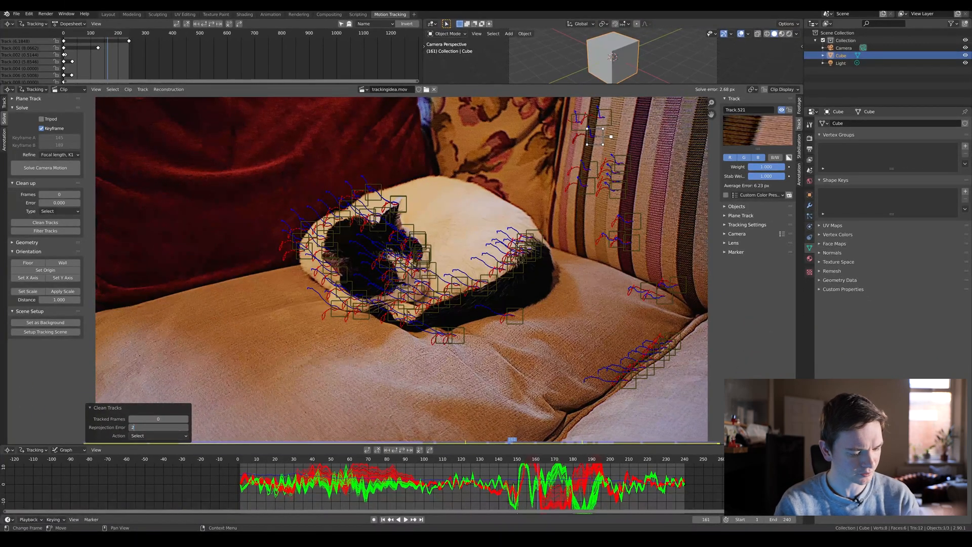
{"action": "key", "text": "Return"}
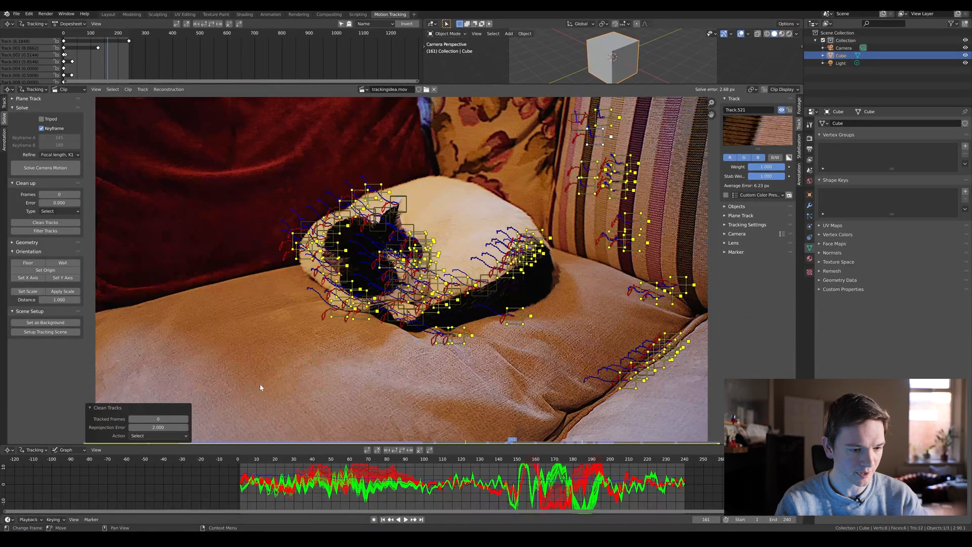
{"action": "key", "text": "x"}
{"action": "left_click", "coordinate": [267, 347]}
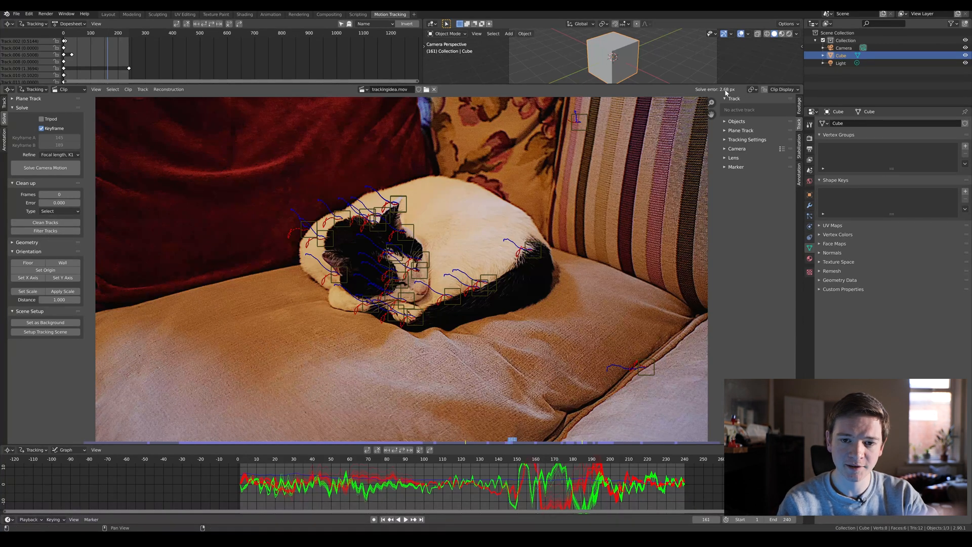
- Turn off automatic keyframe selection and solve the camera motion again with the remaining tracks
{"action": "left_click", "coordinate": [42, 129]}
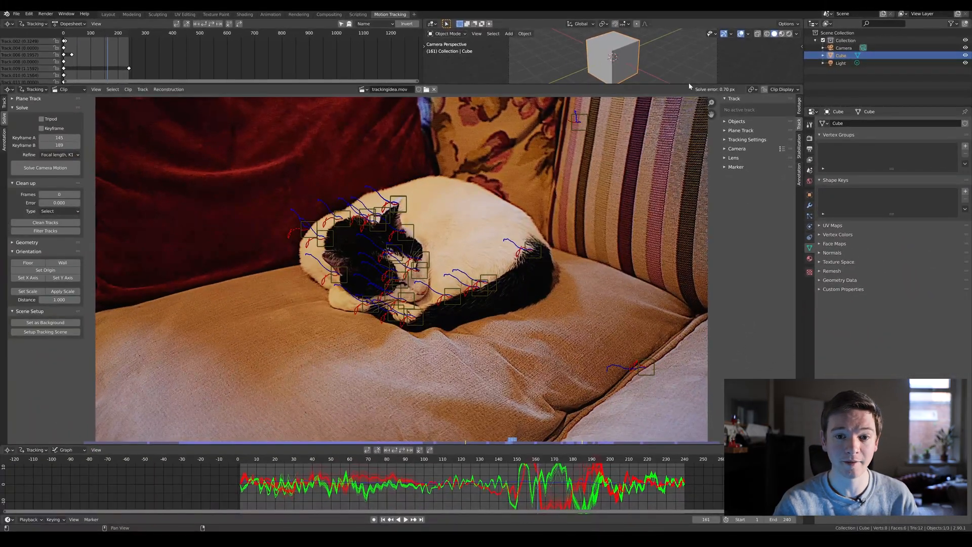
- Select the scene camera and set up the tracking scene from the solved footage
{"action": "left_click_drag", "start_coordinate": [686, 83], "coordinate": [686, 271]}
{"action": "scroll", "coordinate": [591, 306], "scroll_direction": "down", "scroll_amount": 4}
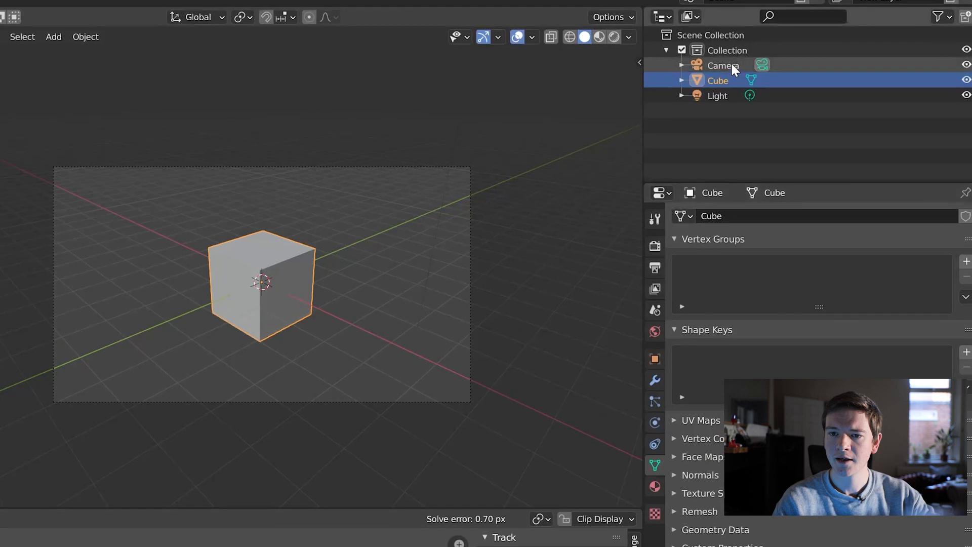
{"action": "left_click", "coordinate": [849, 49]}
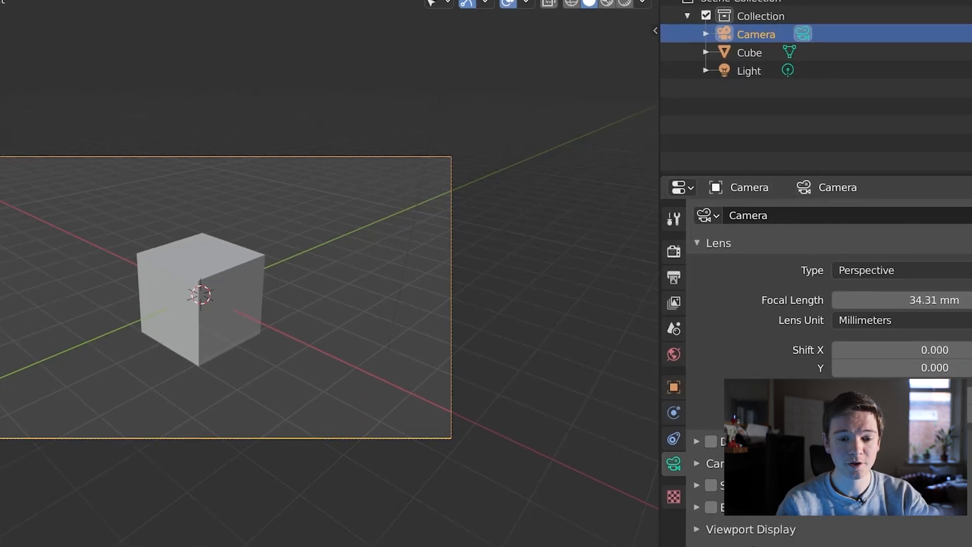
{"action": "left_click_drag", "start_coordinate": [324, 516], "coordinate": [324, 245]}
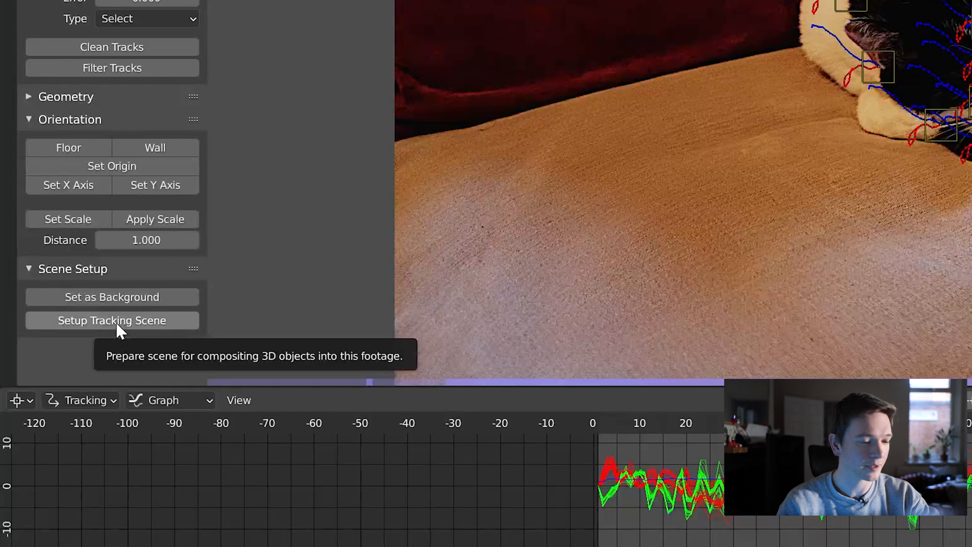
{"action": "left_click", "coordinate": [115, 321]}
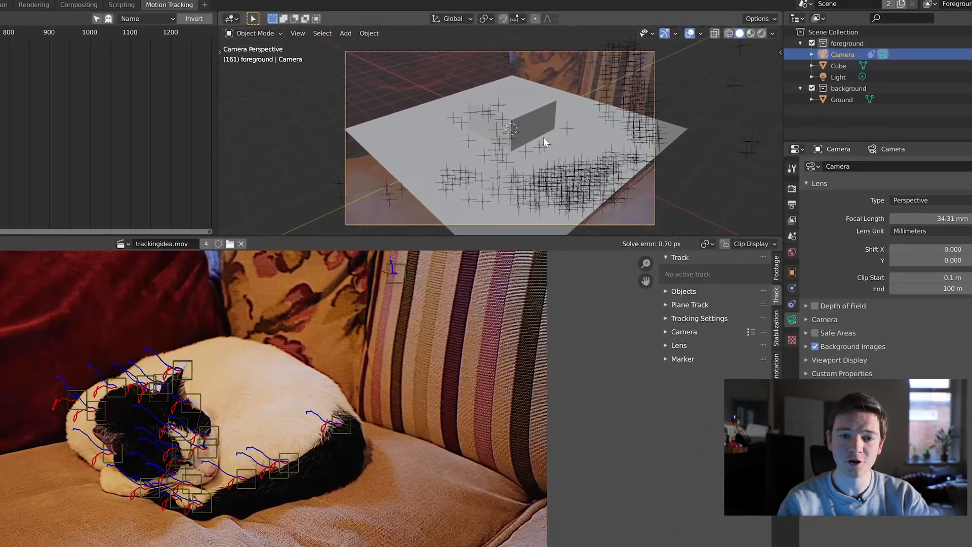
- Delete the Ground plane from the background collection
{"action": "left_click", "coordinate": [543, 138]}
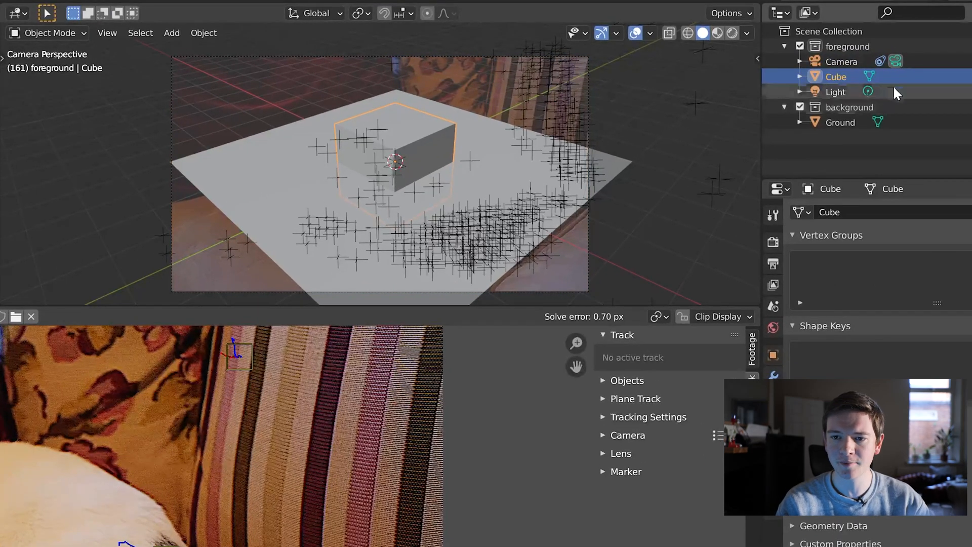
{"action": "left_click", "coordinate": [855, 123]}
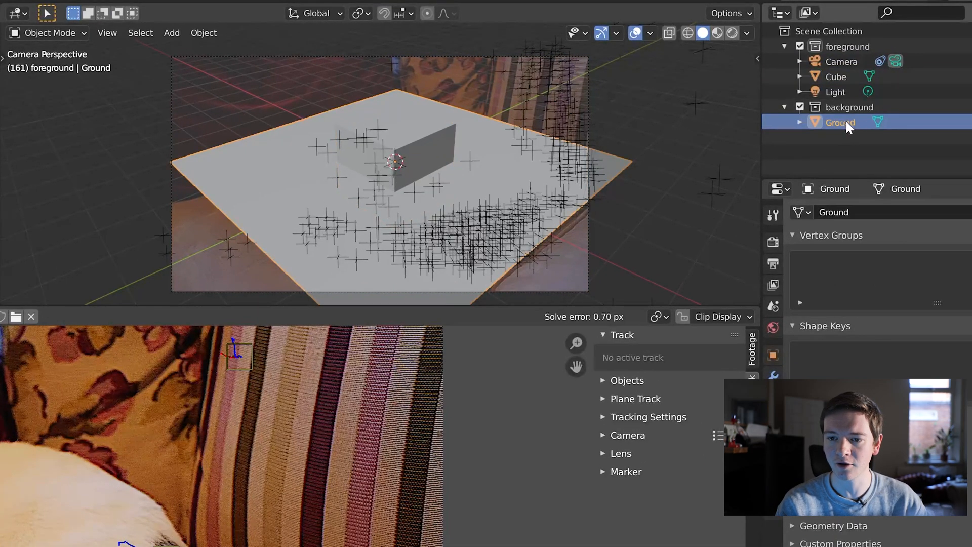
{"action": "key", "text": "x"}
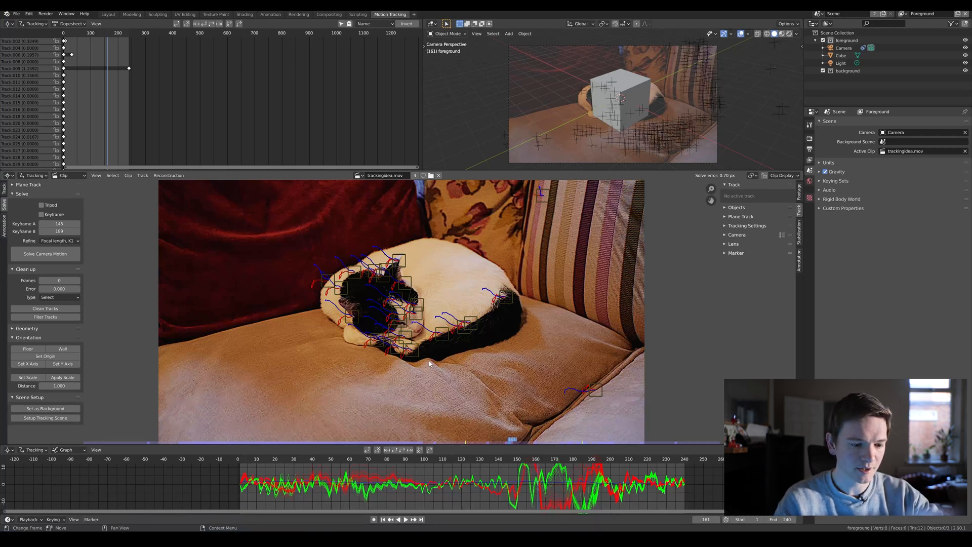
- Define the floor from three track markers along the lower edge of the cat
{"action": "left_click", "coordinate": [386, 345]}
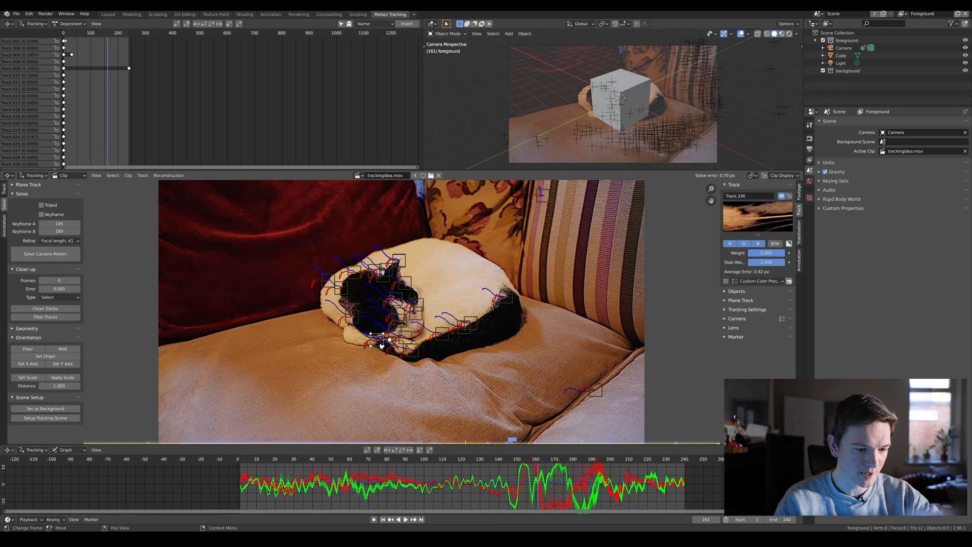
{"action": "left_click", "coordinate": [442, 338], "text": "shift"}
{"action": "left_click", "coordinate": [419, 353], "text": "shift"}
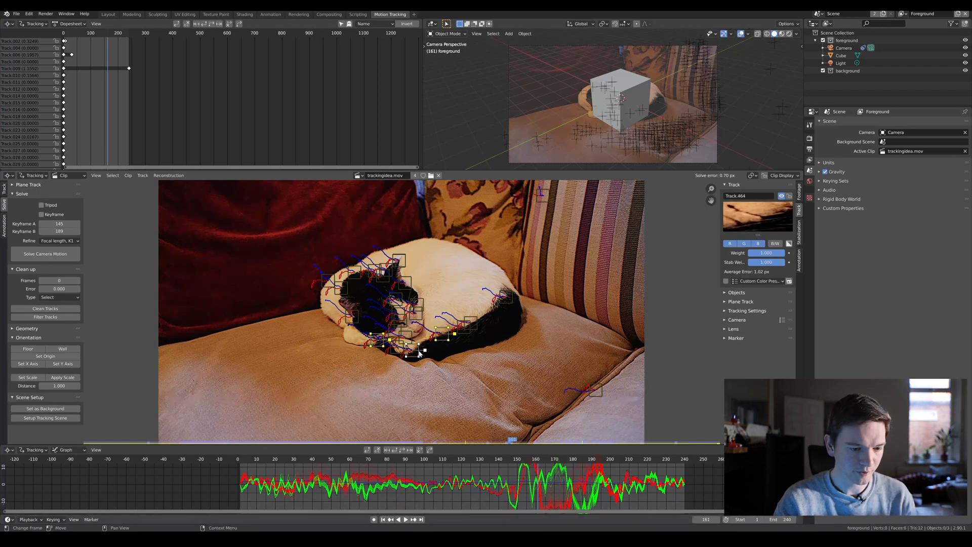
{"action": "left_click", "coordinate": [28, 349]}
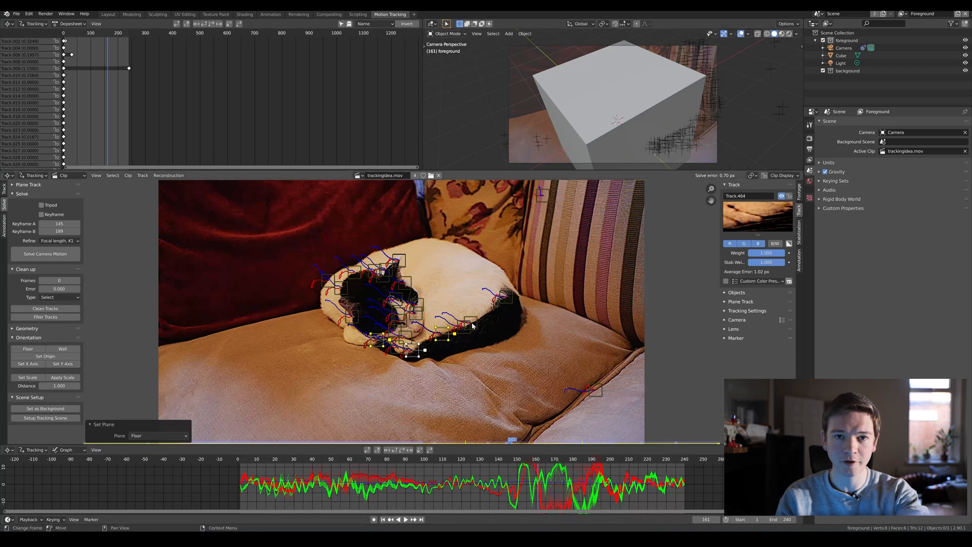
- Scale the cube to 0.2 on the X, Y and Z axes
{"action": "left_click", "coordinate": [602, 152]}
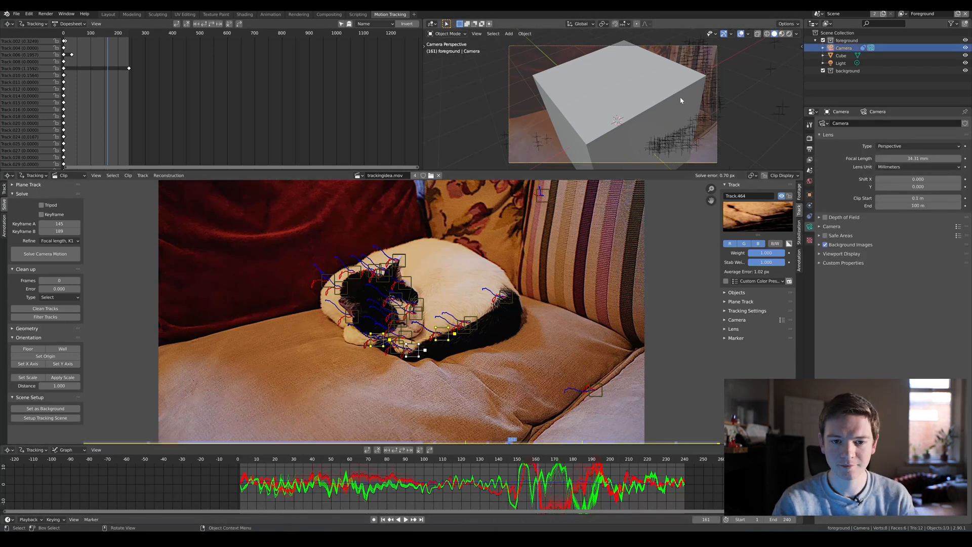
{"action": "left_click", "coordinate": [841, 55]}
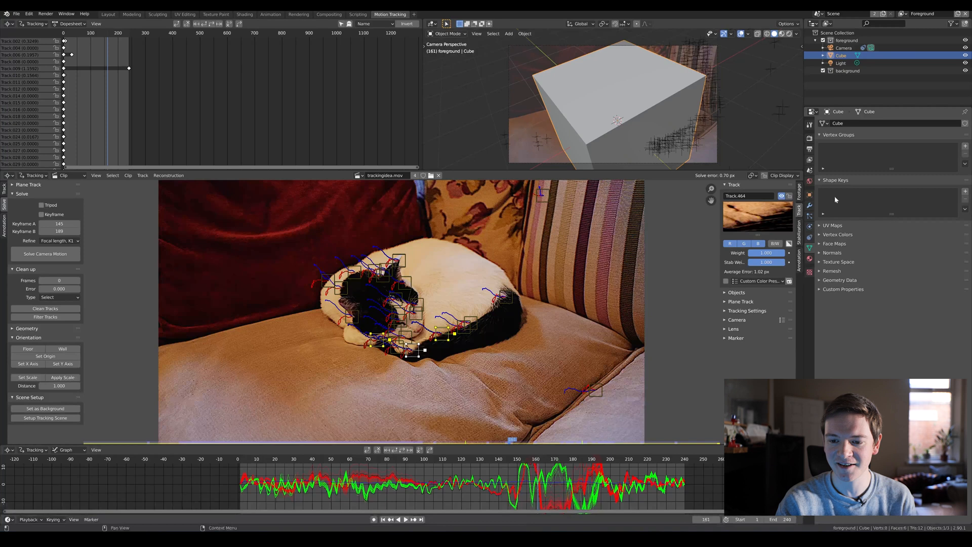
{"action": "left_click", "coordinate": [810, 194]}
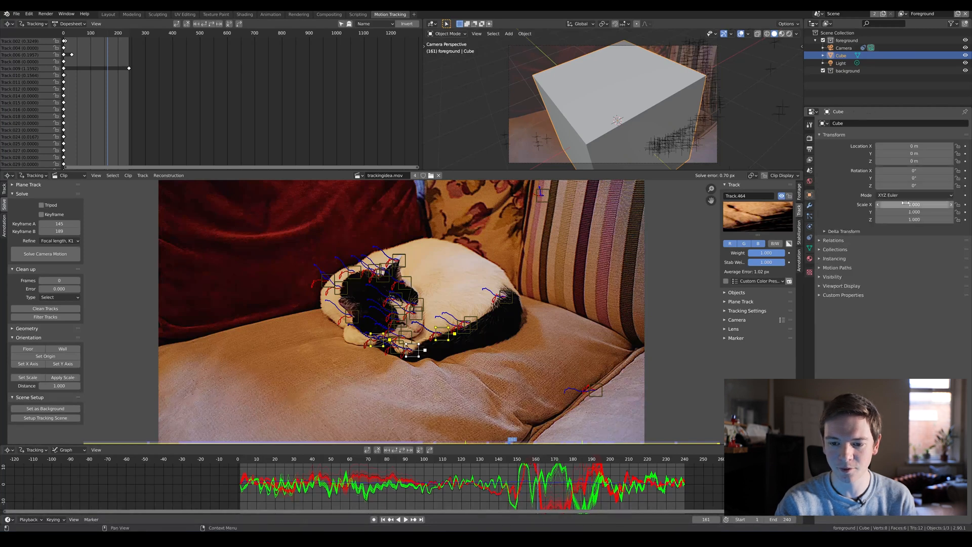
{"action": "type", "text": "0.2"}
{"action": "key", "text": "Return"}
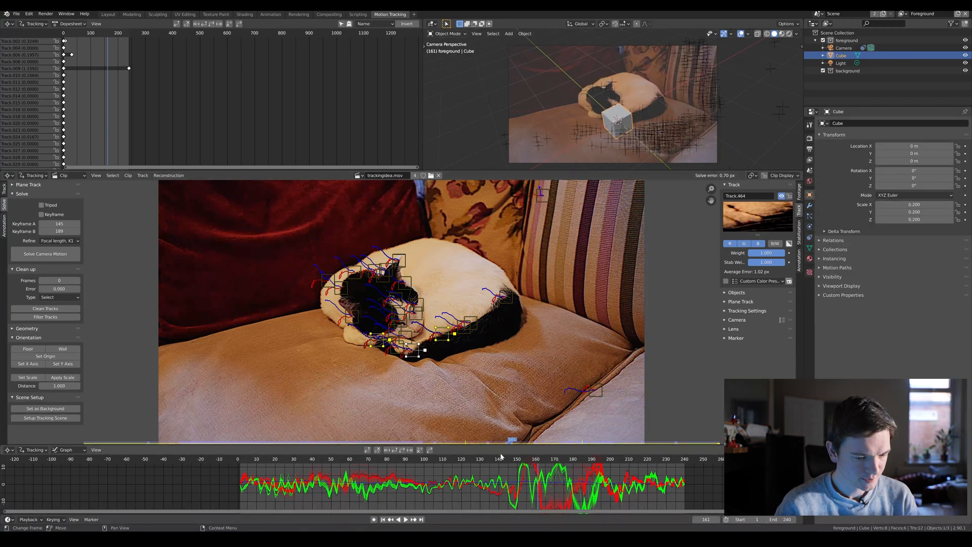
- Enlarge the 3D view and scrub through the frames to check that the cube sticks to the footage
{"action": "left_click", "coordinate": [323, 461]}
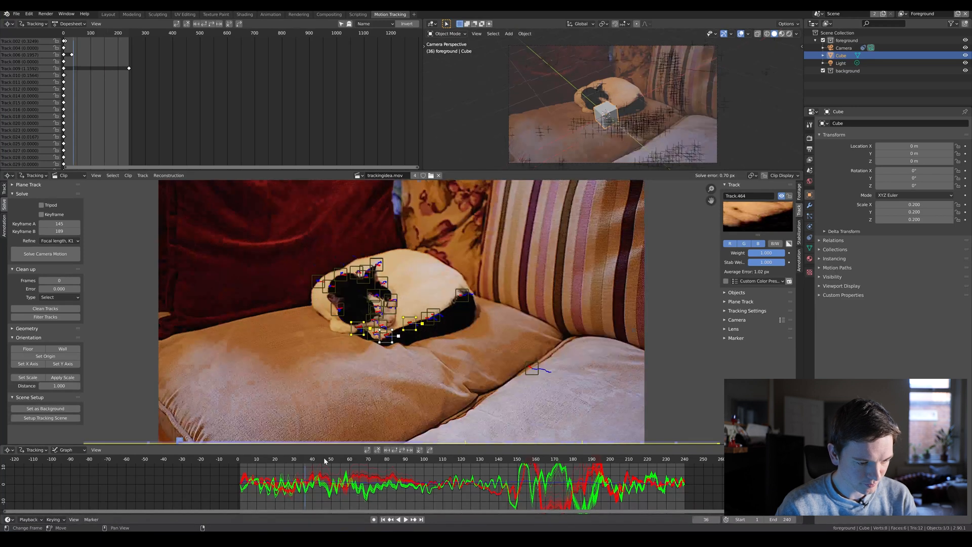
{"action": "left_click_drag", "start_coordinate": [327, 461], "coordinate": [358, 461]}
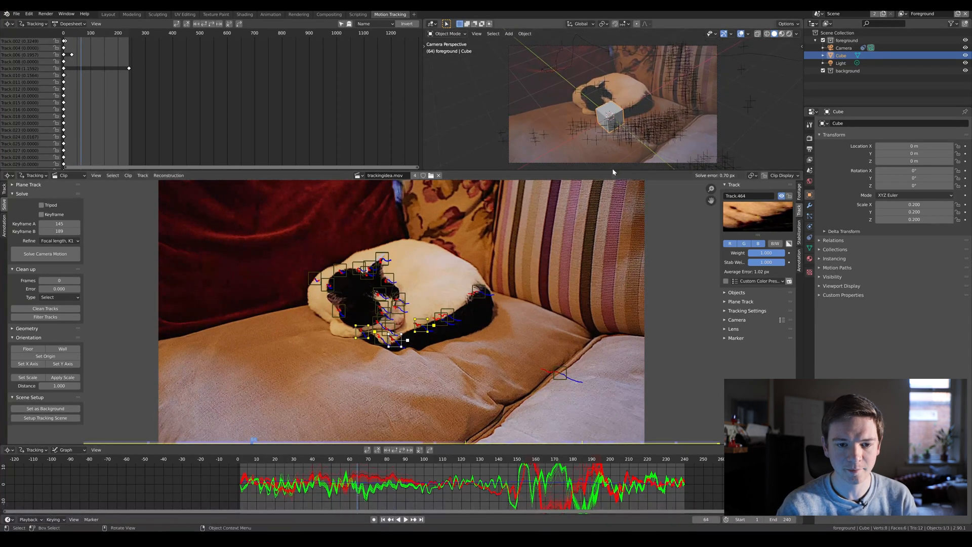
{"action": "left_click_drag", "start_coordinate": [613, 170], "coordinate": [613, 372]}
{"action": "scroll", "coordinate": [536, 237], "scroll_direction": "up", "scroll_amount": 2}
{"action": "scroll", "coordinate": [537, 236], "scroll_direction": "up", "scroll_amount": 1}
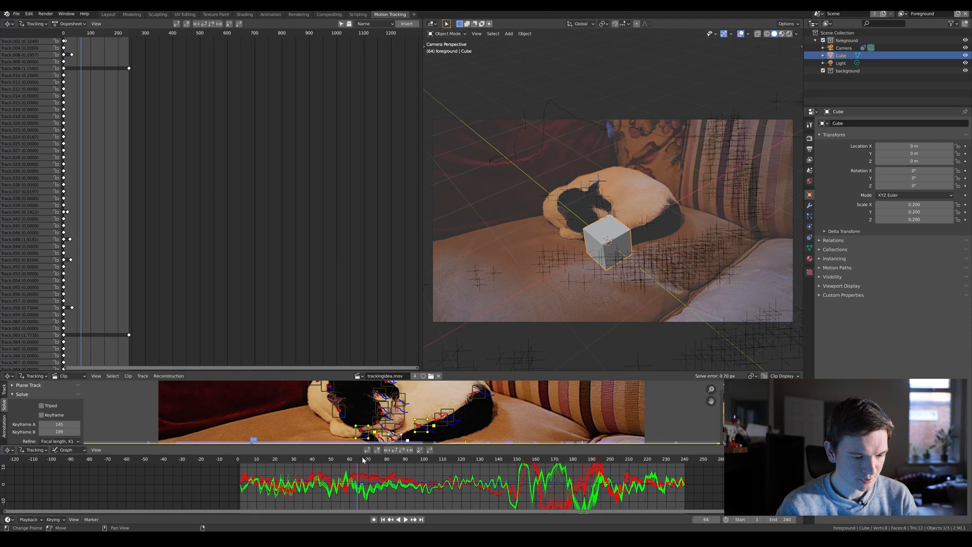
{"action": "left_click_drag", "start_coordinate": [364, 459], "coordinate": [382, 462]}
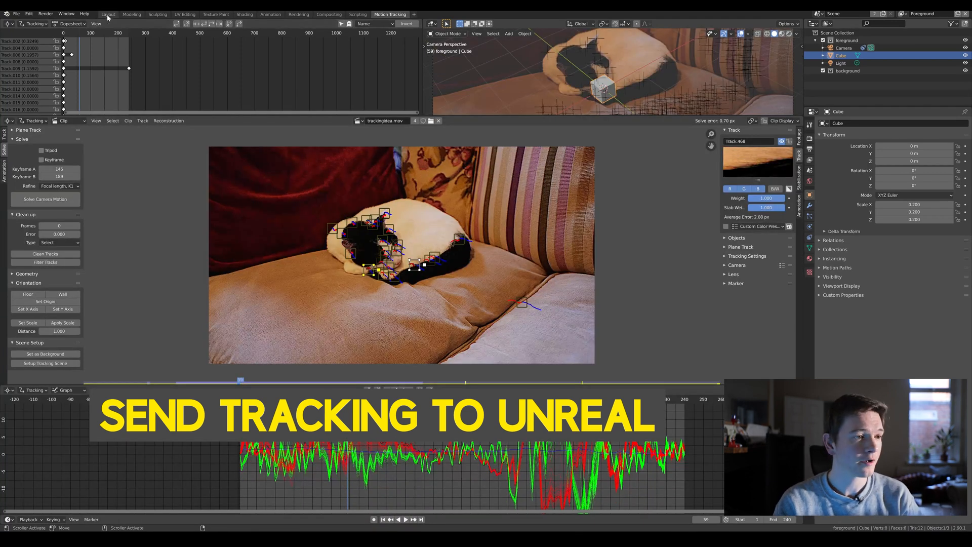
- Switch to the Layout workspace and play the tracked footage through the camera view
{"action": "left_click", "coordinate": [108, 14]}
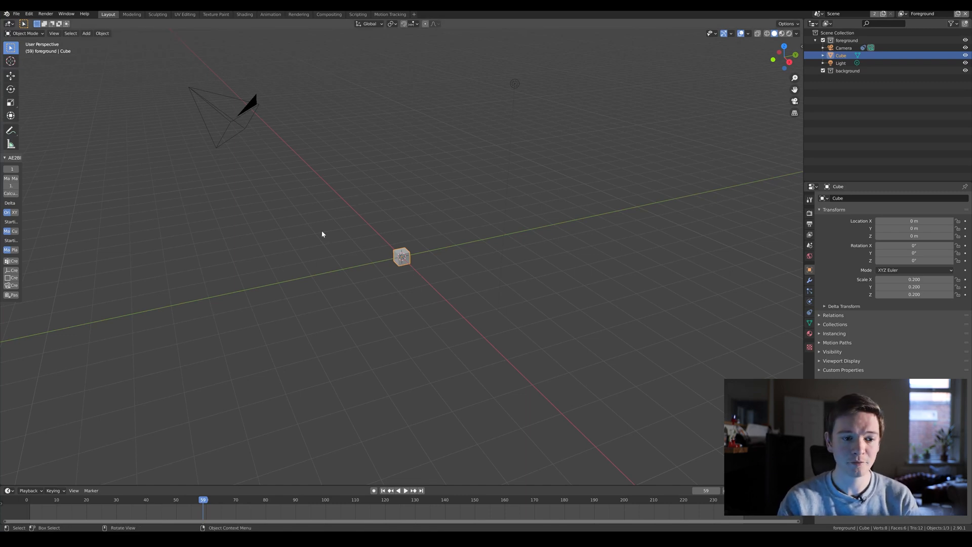
{"action": "key", "text": "KP_0"}
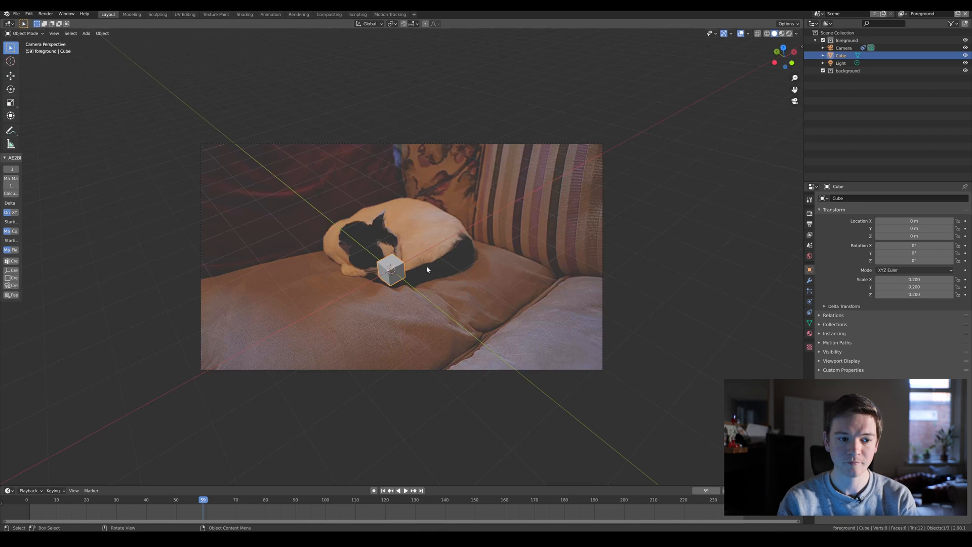
{"action": "key", "text": "space"}
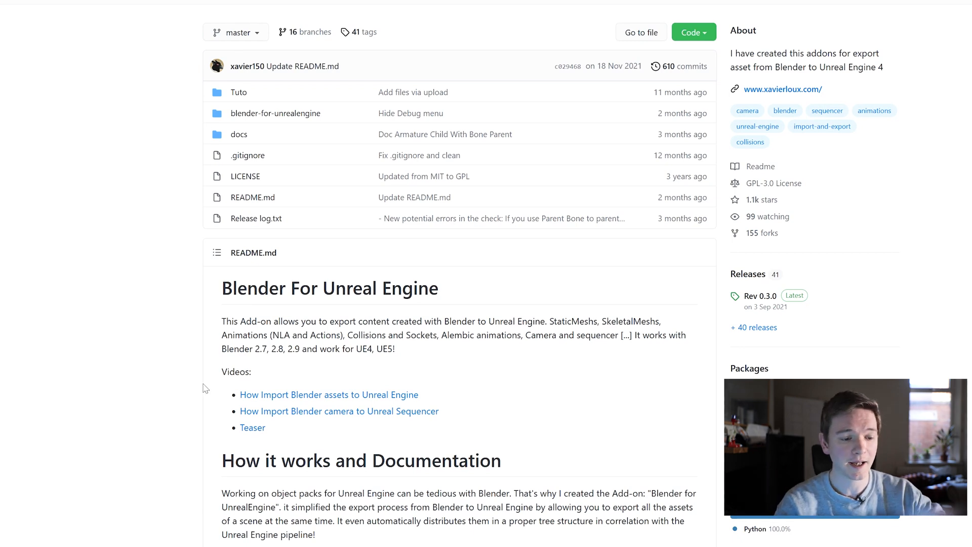
- Look over the GitHub page of the Blender For Unreal Engine add-on in the web browser
{"action": "scroll", "coordinate": [205, 387], "scroll_direction": "down", "scroll_amount": 1}
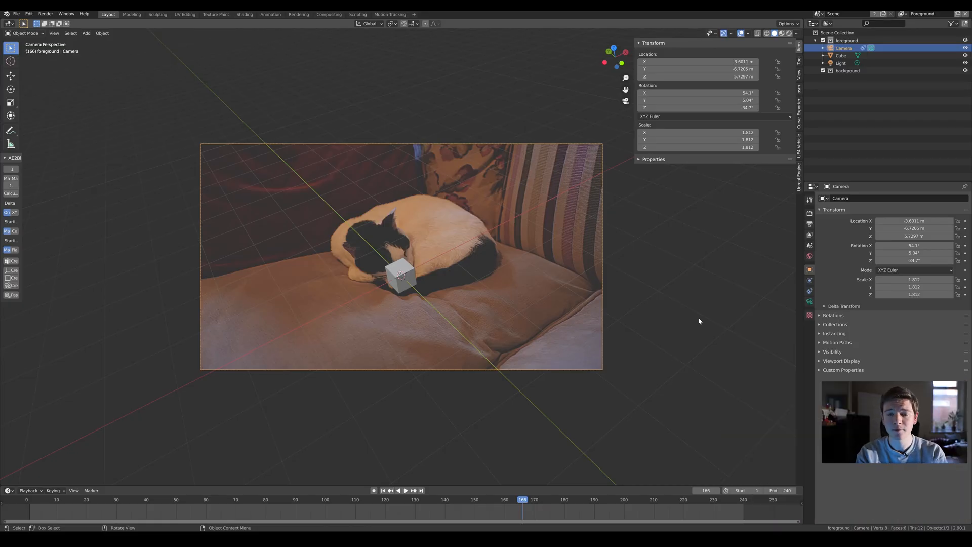
- Show the Blender for Unreal Engine add-on settings for the camera and set its export type to Export recursive
{"action": "left_click", "coordinate": [800, 175]}
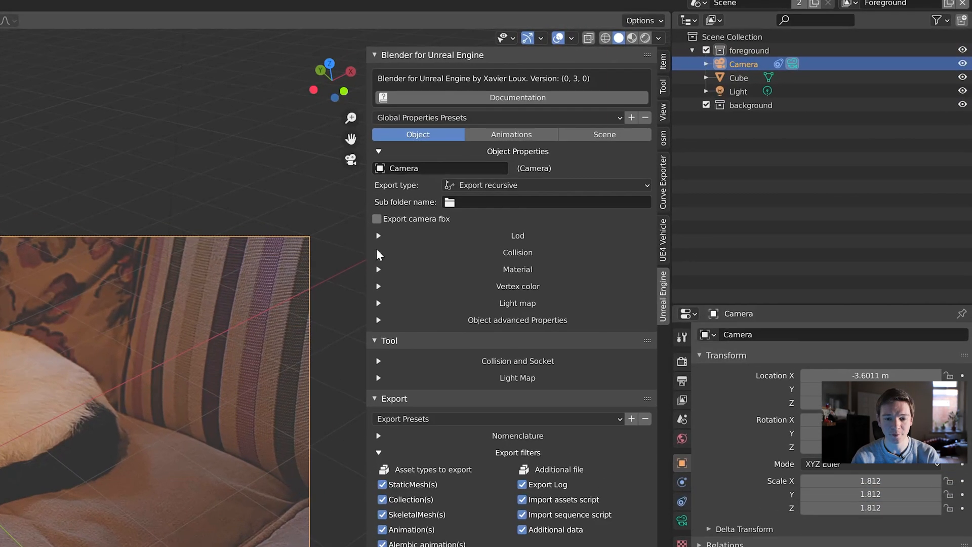
{"action": "left_click_drag", "start_coordinate": [360, 252], "coordinate": [340, 252]}
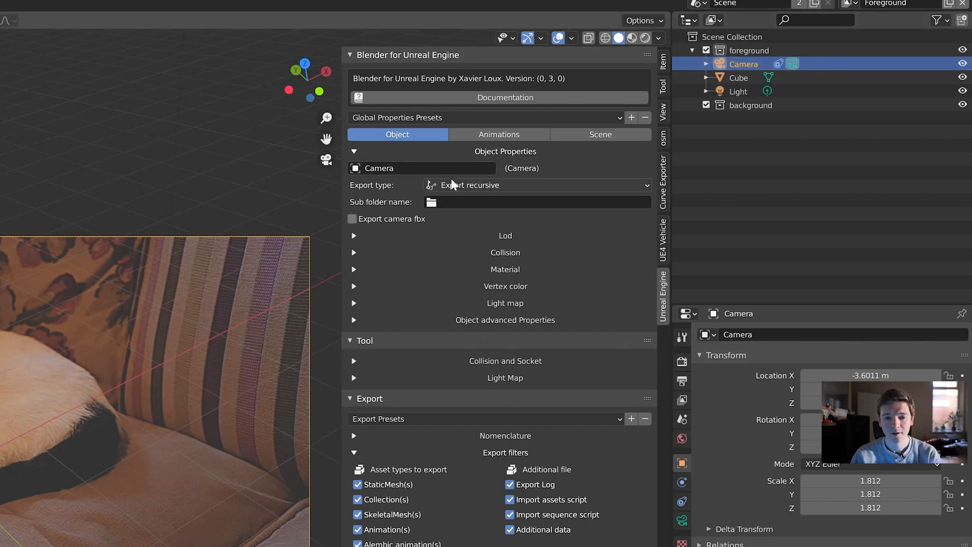
{"action": "left_click", "coordinate": [458, 186]}
{"action": "left_click", "coordinate": [463, 217]}
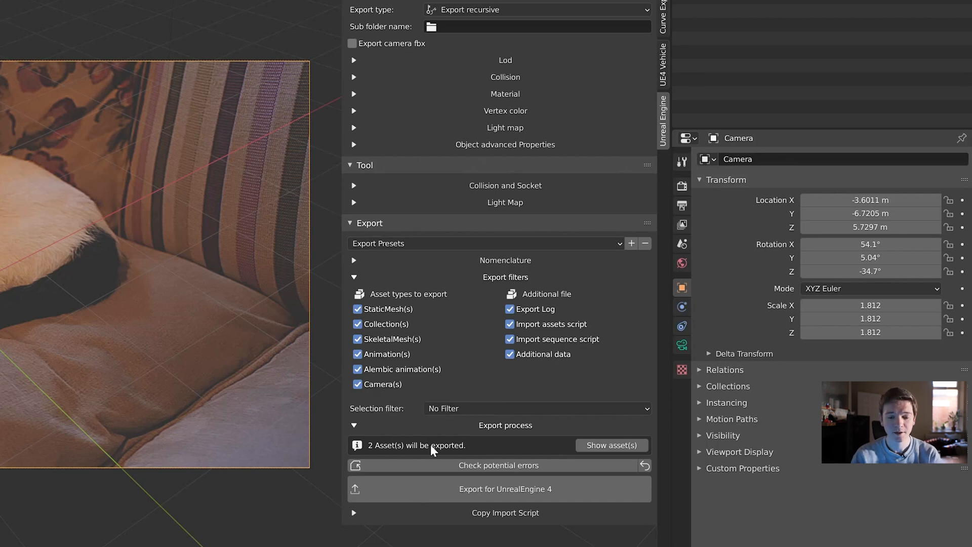
- Export the cube and camera for Unreal Engine 4 and show the options for copying the import script
{"action": "left_click", "coordinate": [608, 446]}
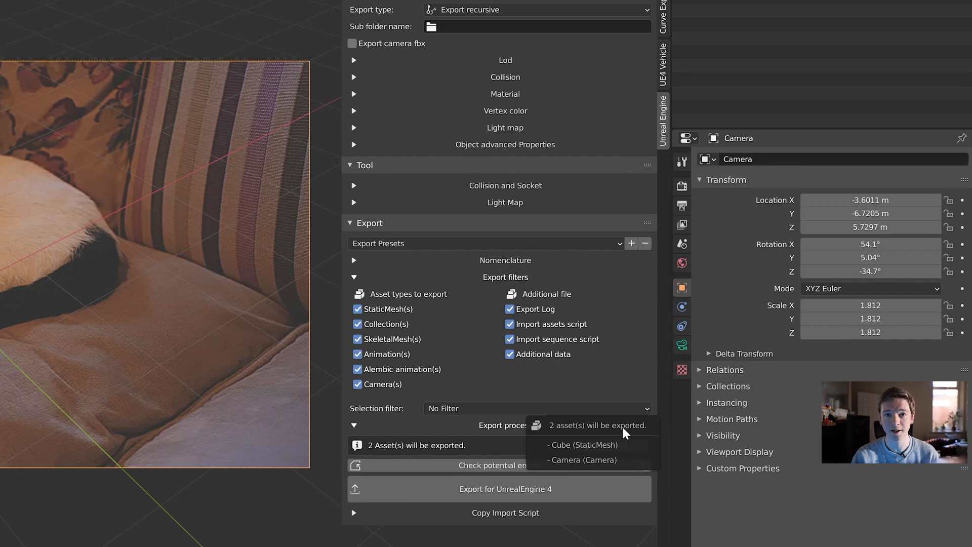
{"action": "left_click", "coordinate": [502, 490]}
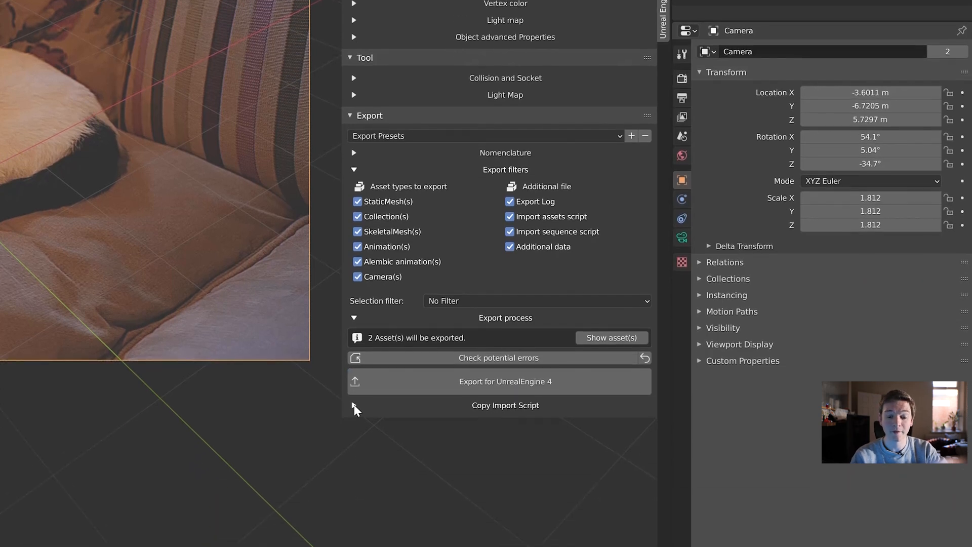
{"action": "left_click", "coordinate": [355, 513]}
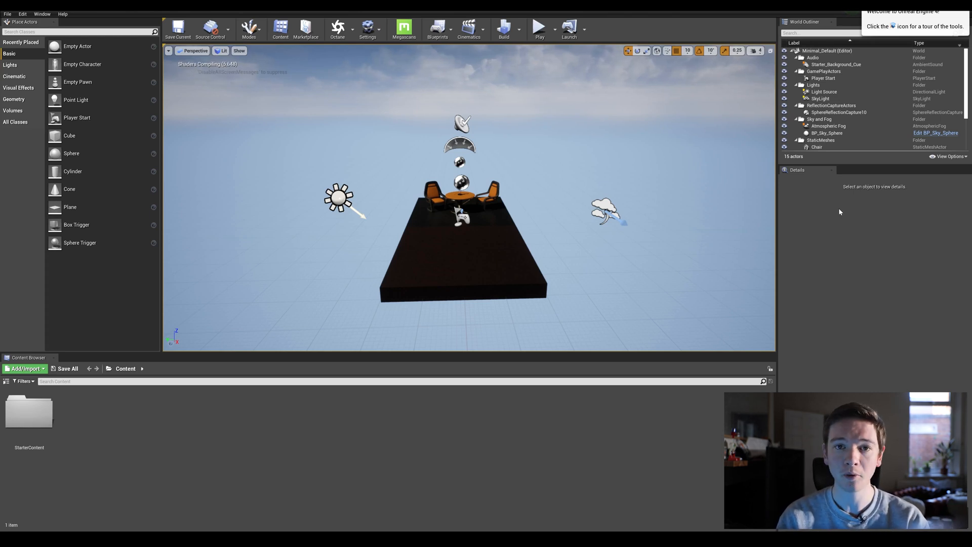
- In the Unreal Engine project, find the scripting plugins, enable Sequencer Scripting despite its beta status, and restart the editor
{"action": "left_click", "coordinate": [367, 28]}
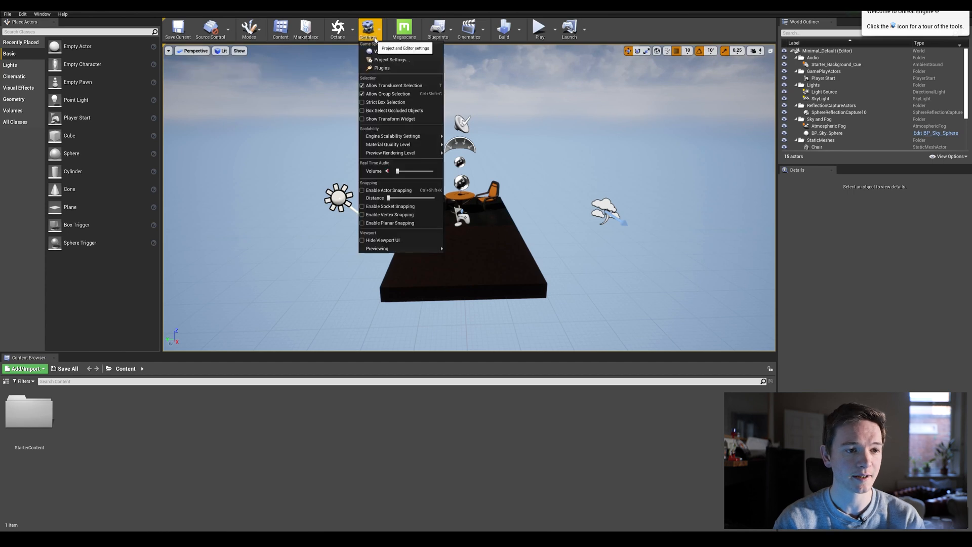
{"action": "left_click", "coordinate": [379, 66]}
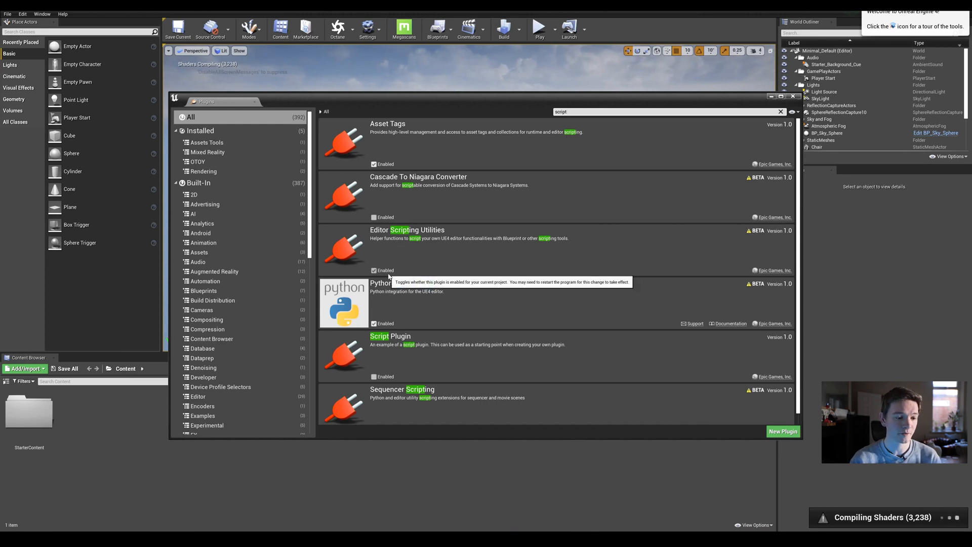
{"action": "scroll", "coordinate": [387, 288], "scroll_direction": "down", "scroll_amount": 1}
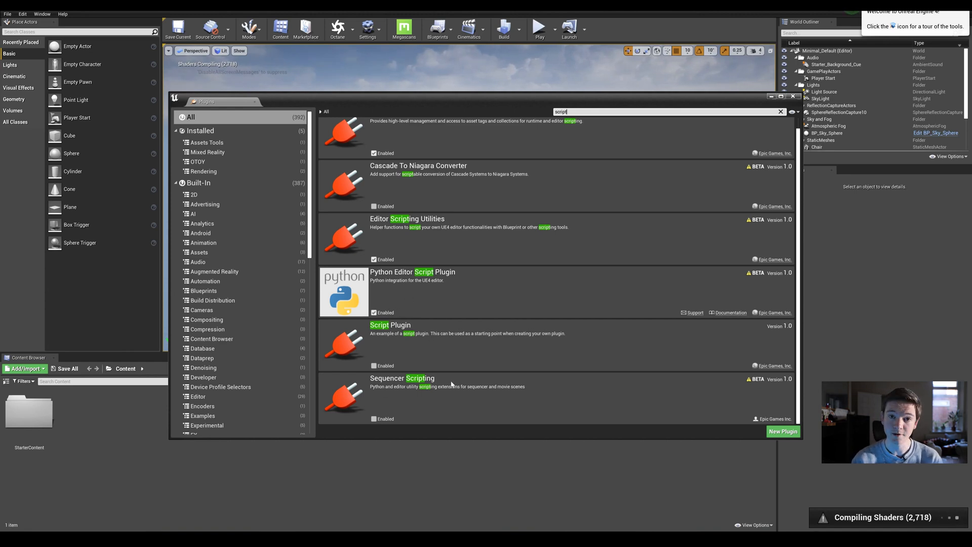
{"action": "left_click", "coordinate": [373, 419]}
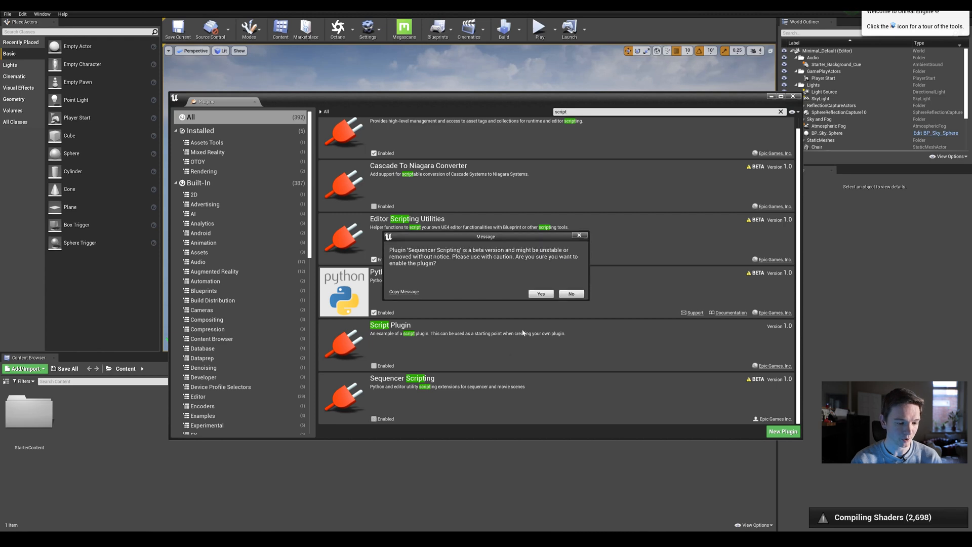
{"action": "left_click", "coordinate": [540, 294]}
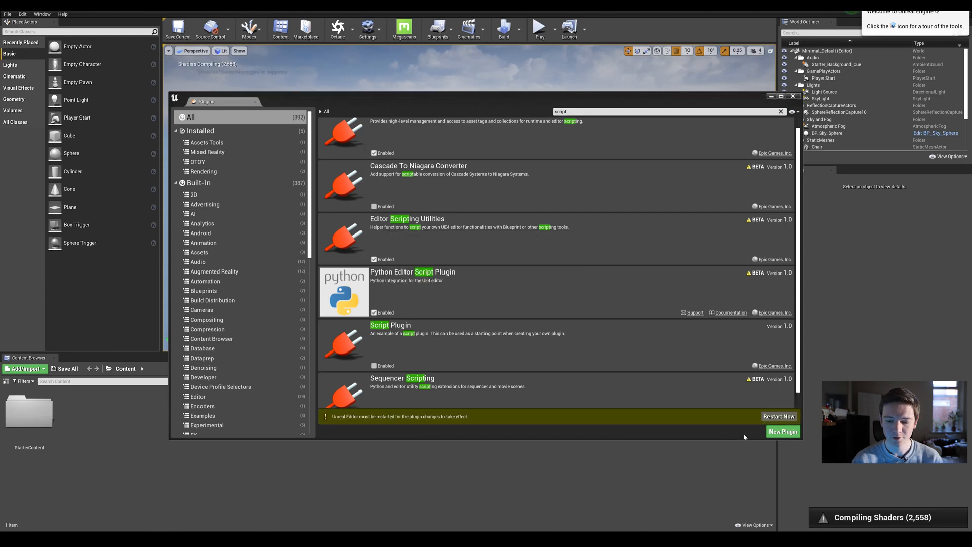
{"action": "left_click", "coordinate": [776, 416]}
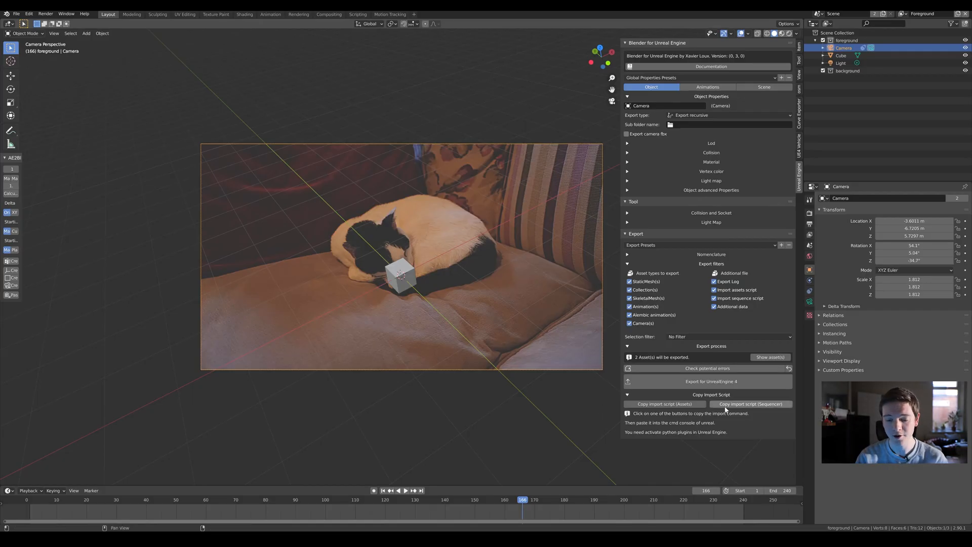
- Copy the Sequencer import script command in Blender and open the Output Log in Unreal Engine
{"action": "left_click", "coordinate": [756, 406]}
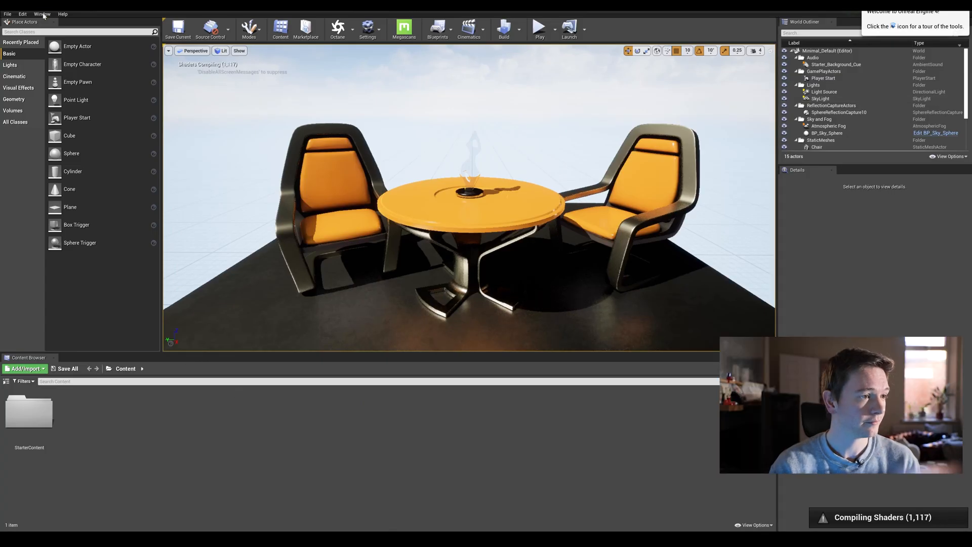
{"action": "left_click", "coordinate": [42, 14]}
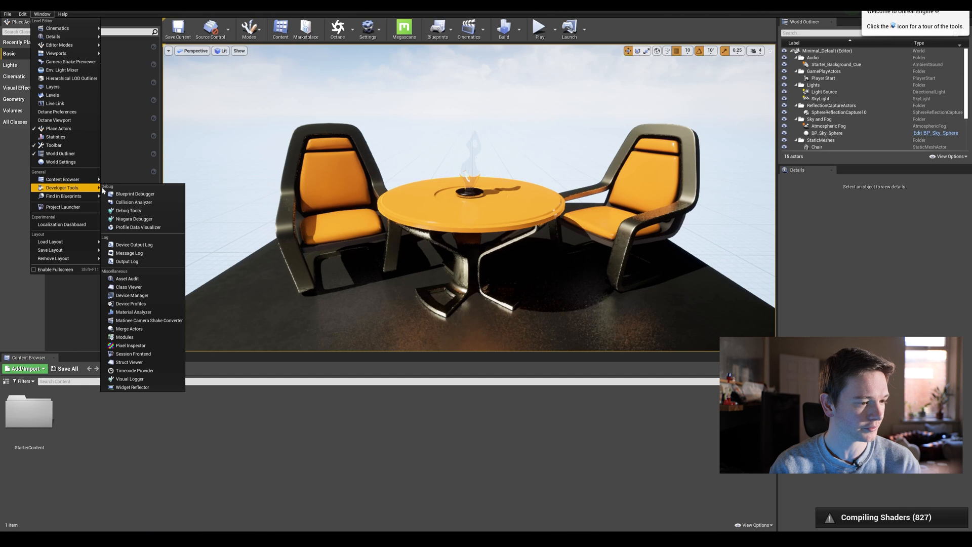
{"action": "left_click", "coordinate": [140, 261]}
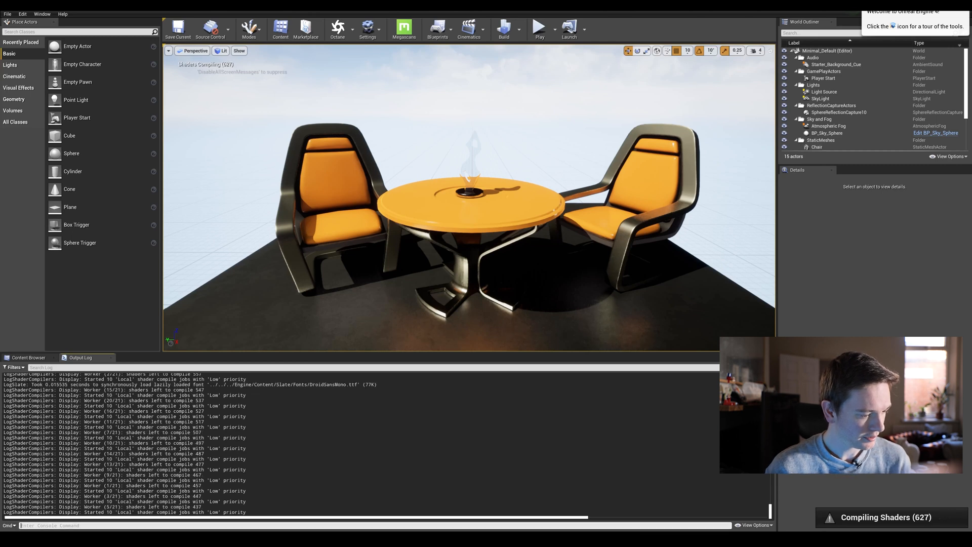
- Run the copied ImportSequencerScript.py command in the console and save the imported sequence as MySequence in Content
{"action": "left_click", "coordinate": [128, 527]}
{"action": "key", "text": "ctrl+v"}
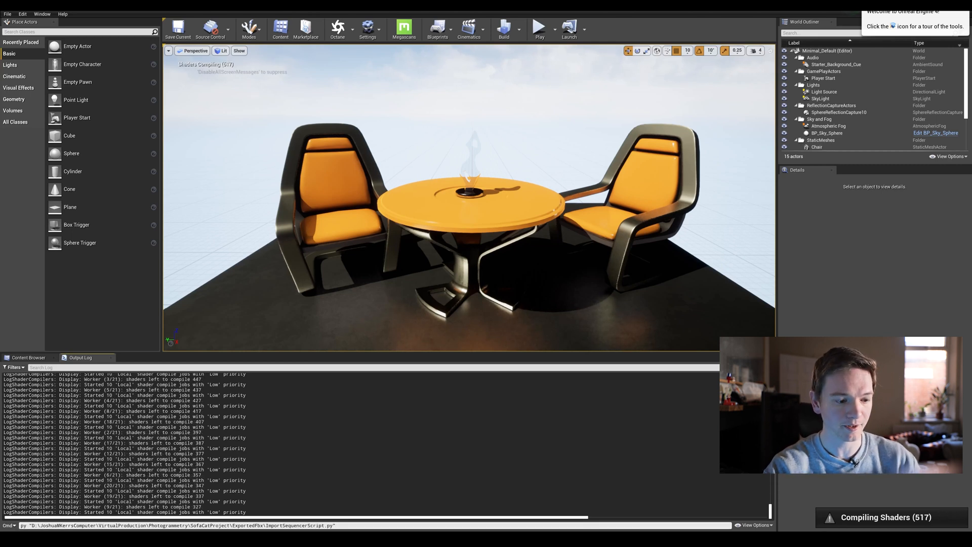
{"action": "key", "text": "Return"}
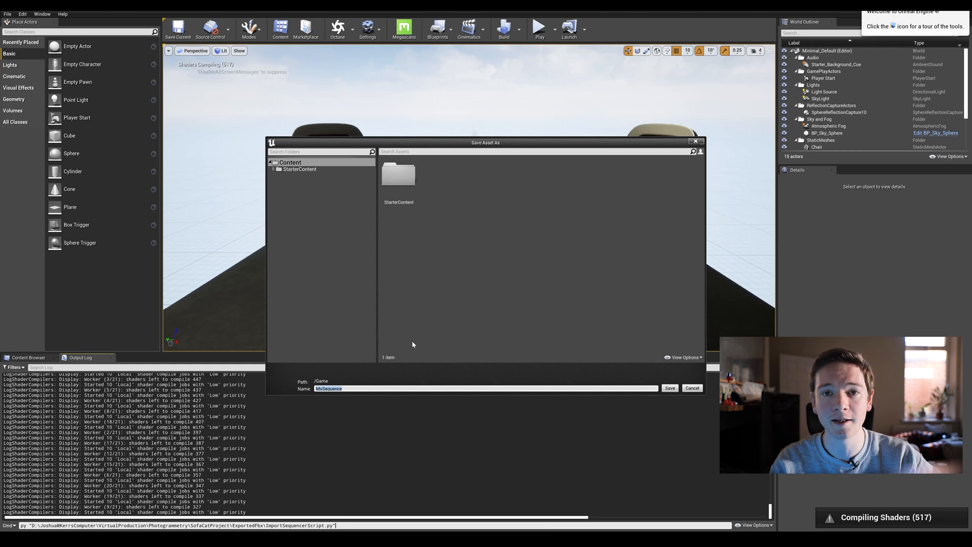
{"action": "left_click", "coordinate": [669, 388]}
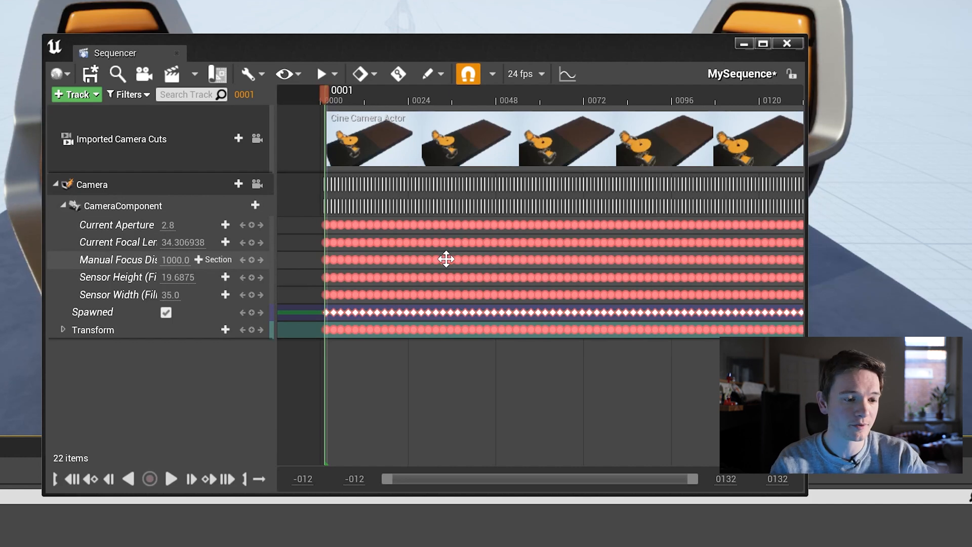
- Expand the camera's Transform track, dock the Sequencer beside the Output Log, and view the scene through the imported camera cuts
{"action": "left_click", "coordinate": [63, 330]}
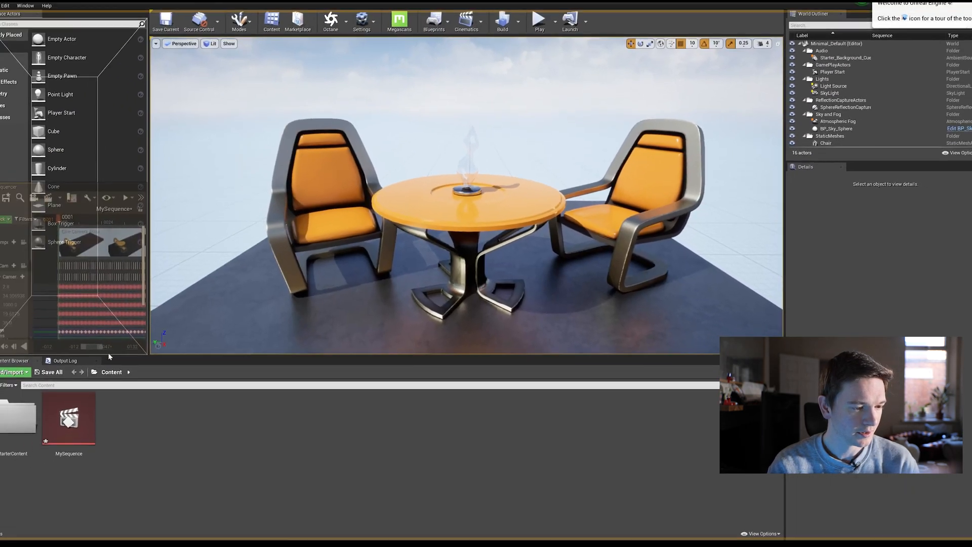
{"action": "left_click", "coordinate": [142, 358]}
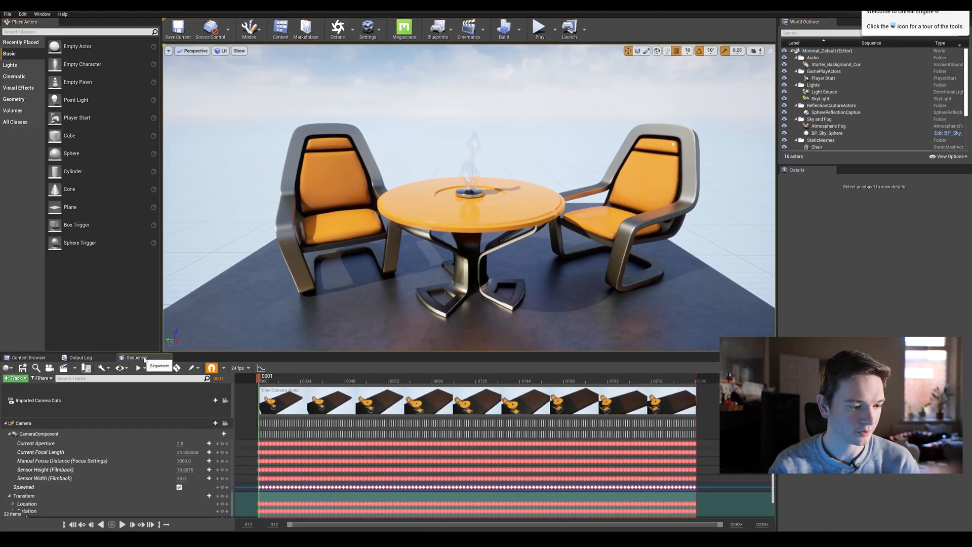
{"action": "left_click", "coordinate": [225, 401]}
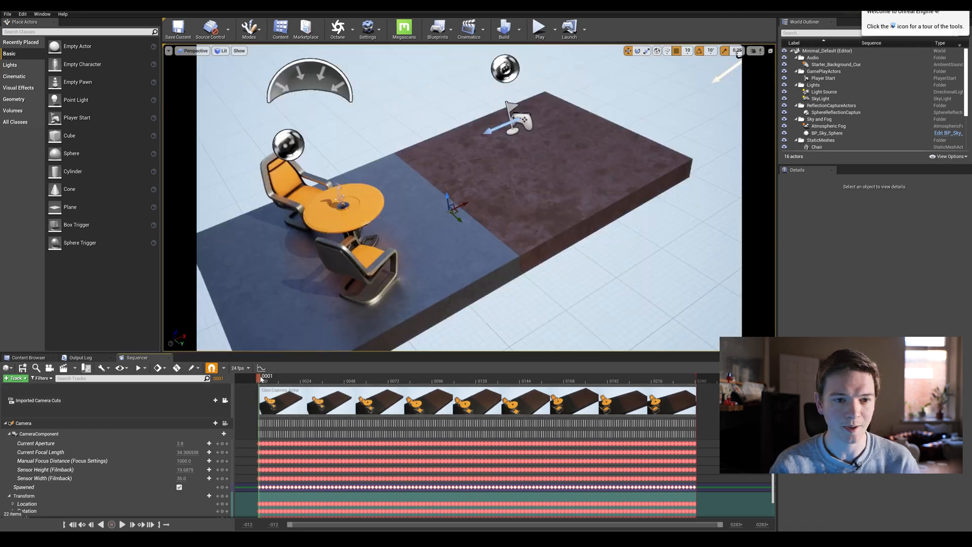
{"action": "mouse_move", "coordinate": [264, 381]}
{"action": "left_mouse_down"}
{"action": "mouse_move", "coordinate": [648, 382]}
{"action": "mouse_move", "coordinate": [266, 383]}
{"action": "left_mouse_up"}
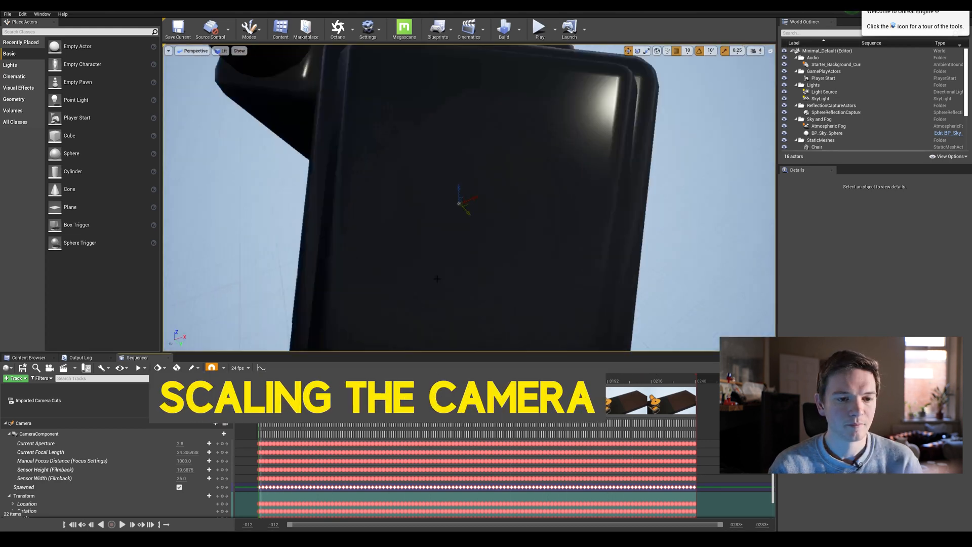
- Examine the imported camera from outside and scrub the sequence to frame 25 to check its movement
{"action": "scroll", "coordinate": [436, 279], "scroll_direction": "down", "scroll_amount": 8}
{"action": "right_click_drag", "start_coordinate": [570, 280], "coordinate": [455, 266]}
{"action": "key", "text": "d"}
{"action": "scroll", "coordinate": [556, 244], "scroll_direction": "down", "scroll_amount": 6}
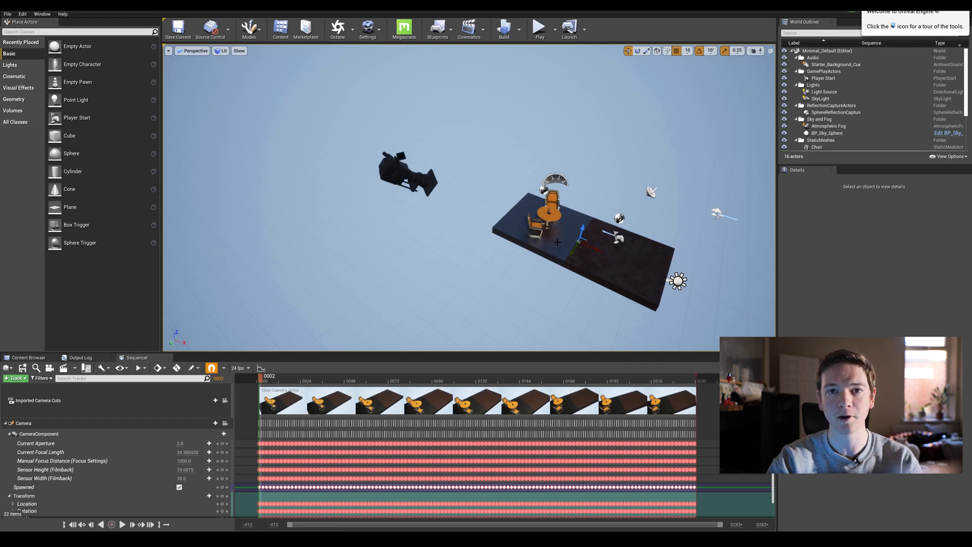
{"action": "left_click_drag", "start_coordinate": [379, 254], "coordinate": [461, 266], "text": "alt"}
{"action": "middle_click_drag", "start_coordinate": [379, 254], "coordinate": [378, 248], "text": "alt"}
{"action": "left_click_drag", "start_coordinate": [378, 248], "coordinate": [379, 241], "text": "alt"}
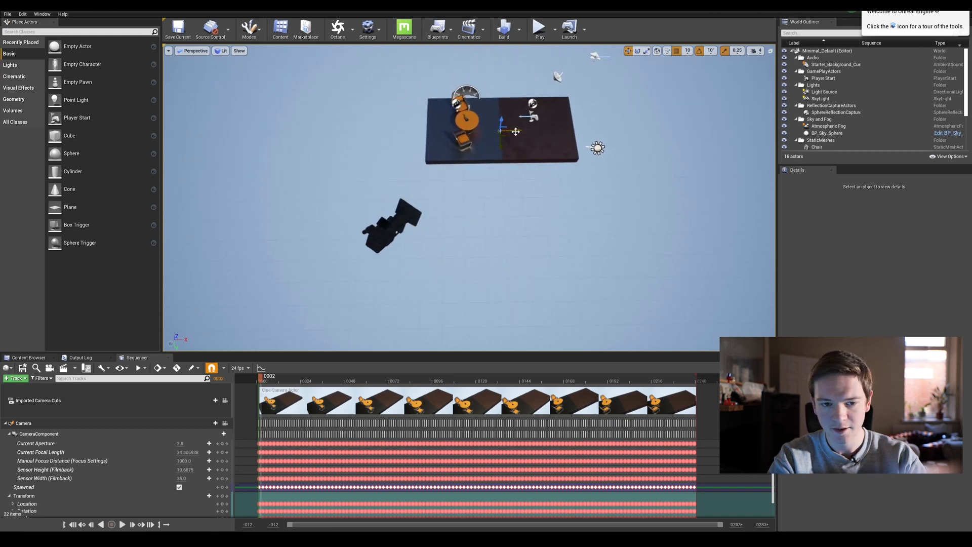
{"action": "left_click_drag", "start_coordinate": [262, 377], "coordinate": [303, 392]}
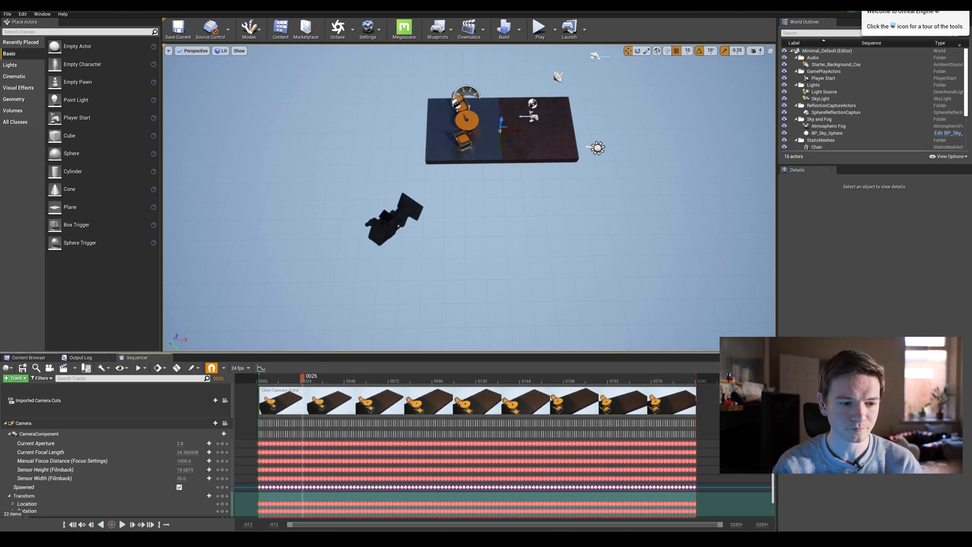
- Select the Cine Camera Actor and inspect its scale and motion path relative to the set
{"action": "left_click", "coordinate": [383, 221]}
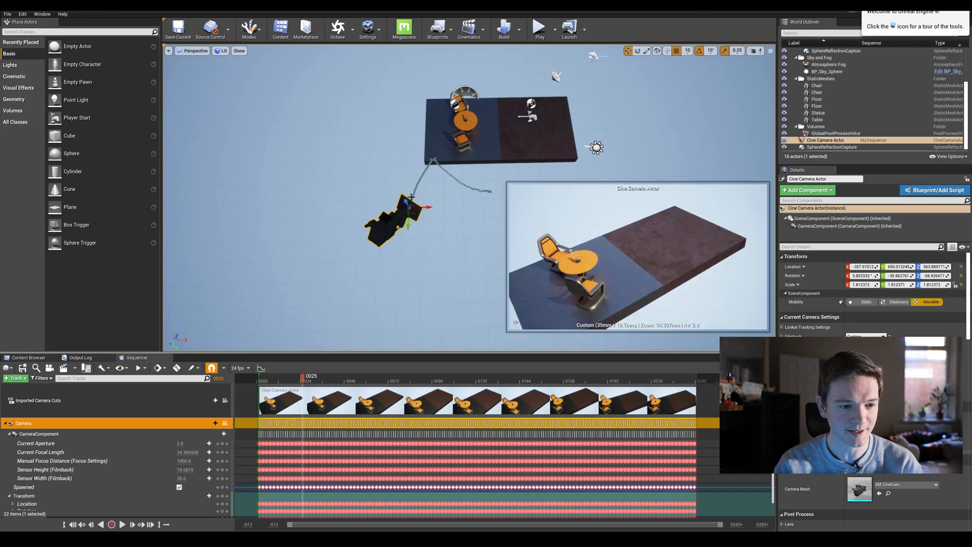
{"action": "key", "text": "w"}
{"action": "right_click_drag", "start_coordinate": [480, 203], "coordinate": [438, 91]}
{"action": "key", "text": "s"}
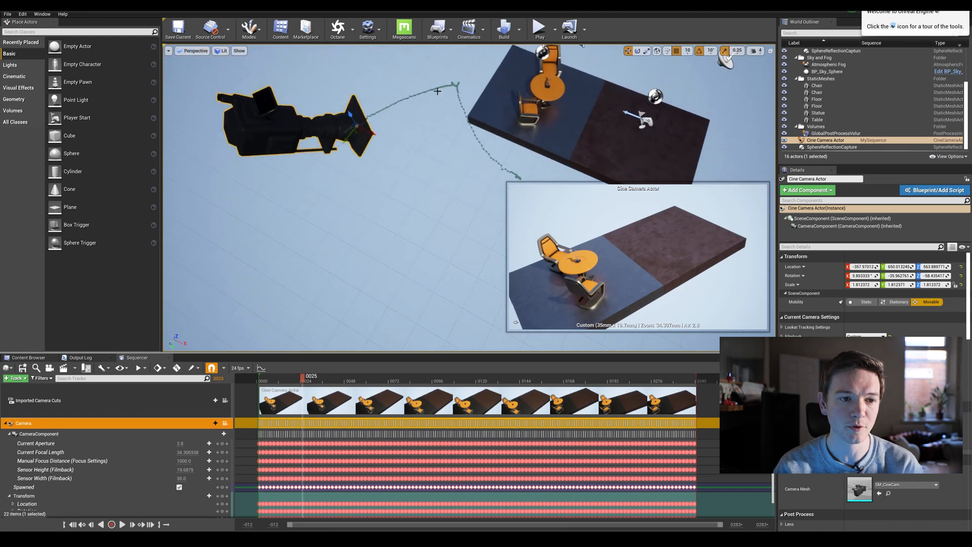
{"action": "mouse_move", "coordinate": [407, 190]}
{"action": "right_mouse_down"}
{"action": "mouse_move", "coordinate": [409, 201]}
{"action": "mouse_move", "coordinate": [423, 178]}
{"action": "right_mouse_up"}
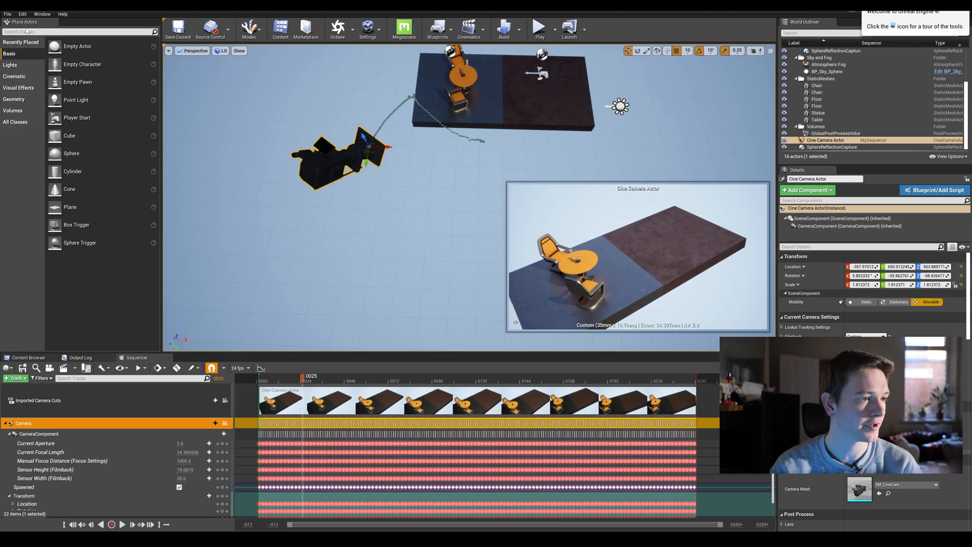
- Place an empty actor in the level, reset its location to the origin, and raise it to Z 120
{"action": "left_click_drag", "start_coordinate": [71, 47], "coordinate": [447, 176]}
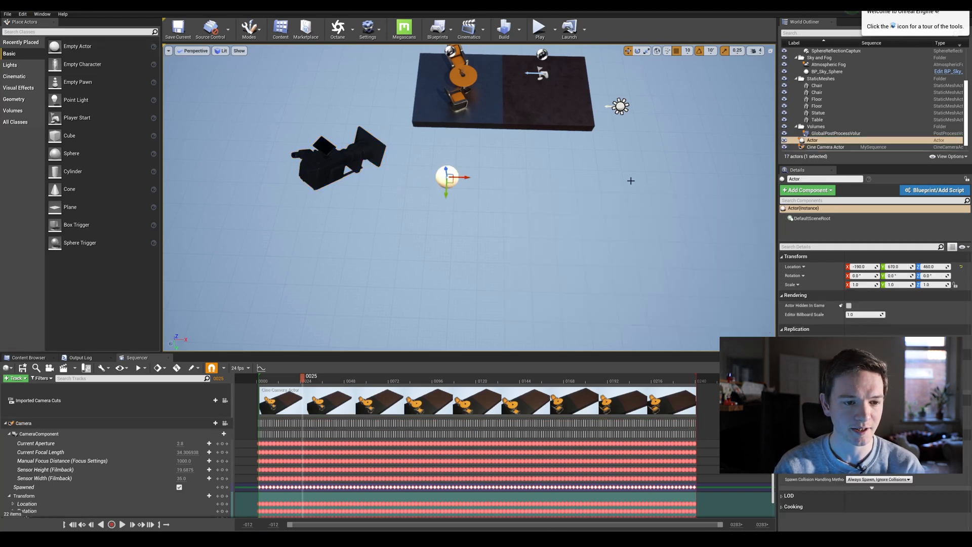
{"action": "left_click", "coordinate": [962, 267]}
{"action": "left_click_drag", "start_coordinate": [504, 79], "coordinate": [506, 62]}
{"action": "right_click_drag", "start_coordinate": [548, 163], "coordinate": [548, 158]}
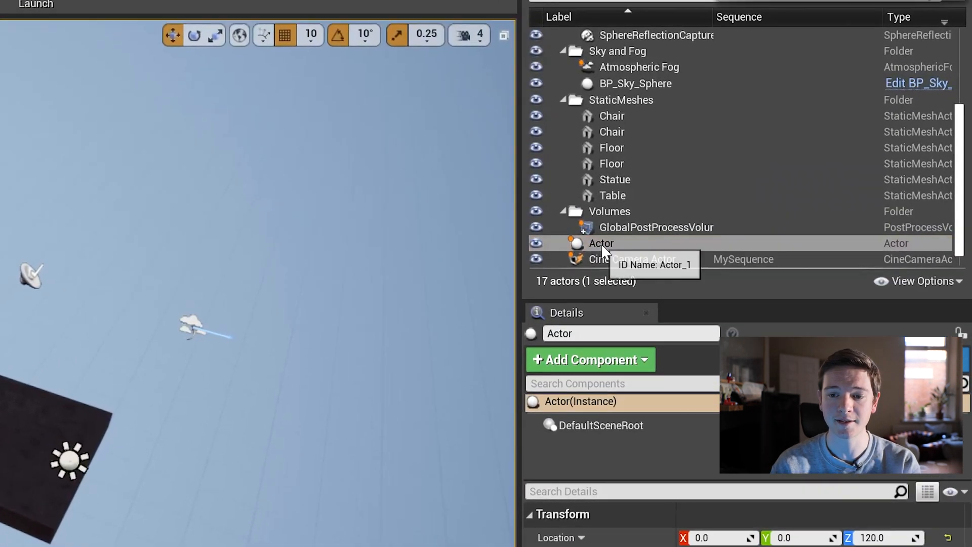
- Rename the new empty actor to CameraMover
{"action": "left_click", "coordinate": [601, 244]}
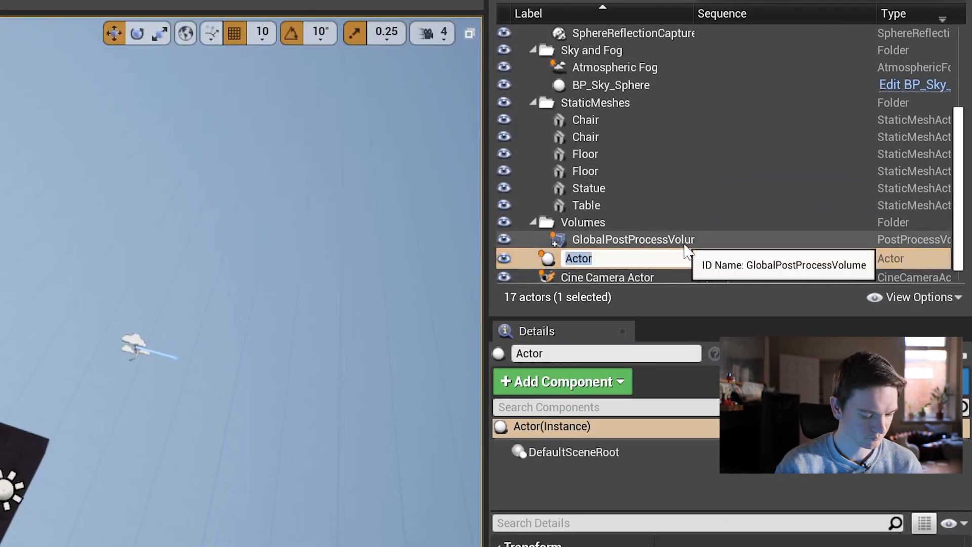
{"action": "type", "text": "Cam"}
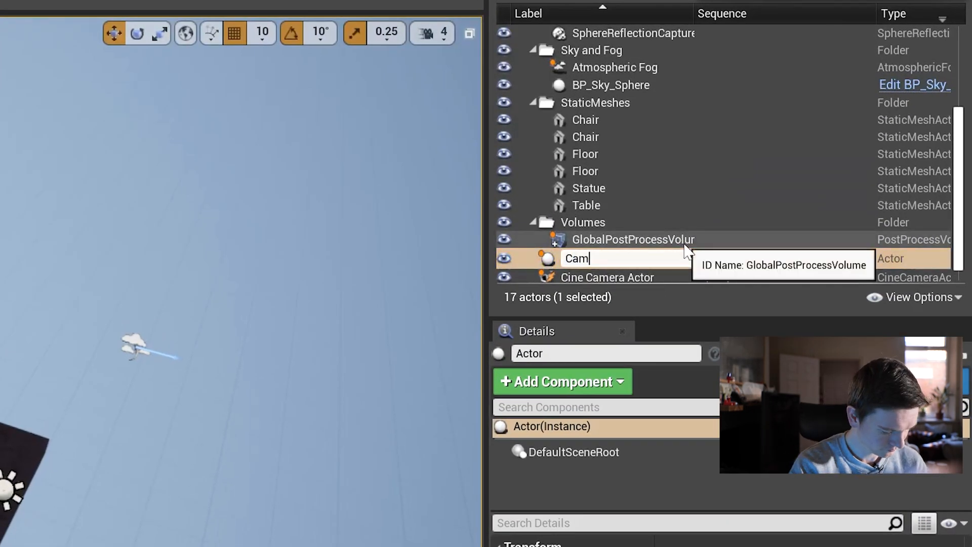
{"action": "type", "text": "eraMover"}
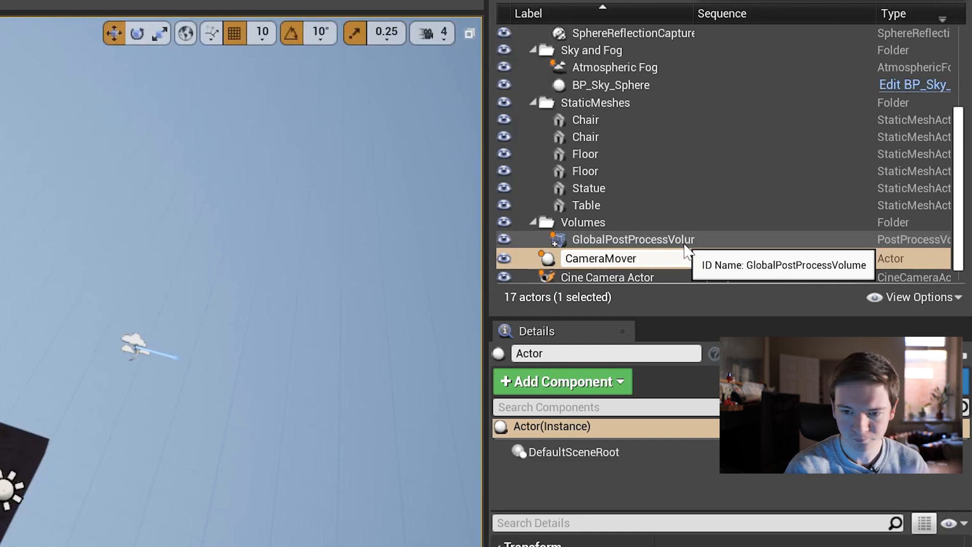
- Parent the Cine Camera Actor to CameraMover in the World Outliner
{"action": "left_click", "coordinate": [554, 272]}
{"action": "left_click_drag", "start_coordinate": [546, 275], "coordinate": [551, 259]}
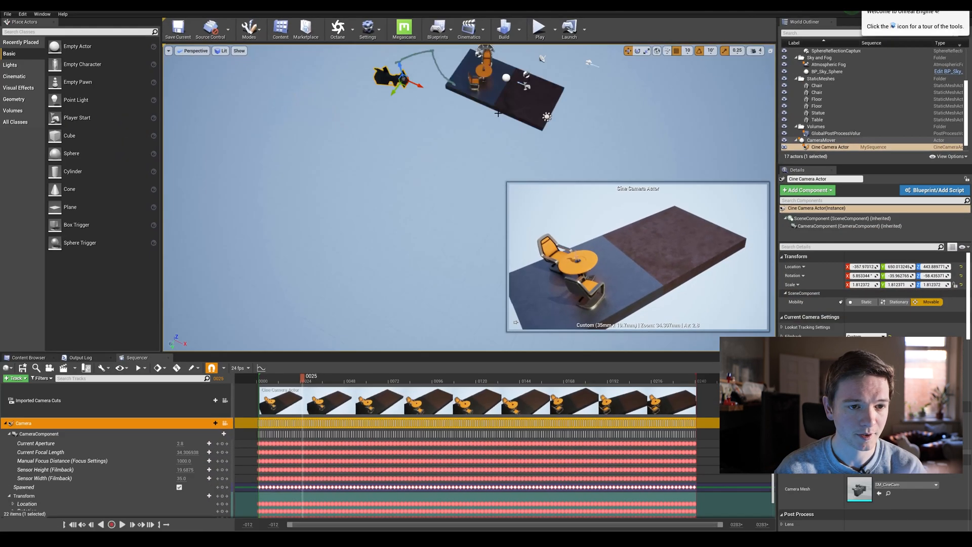
{"action": "right_click_drag", "start_coordinate": [498, 114], "coordinate": [507, 193]}
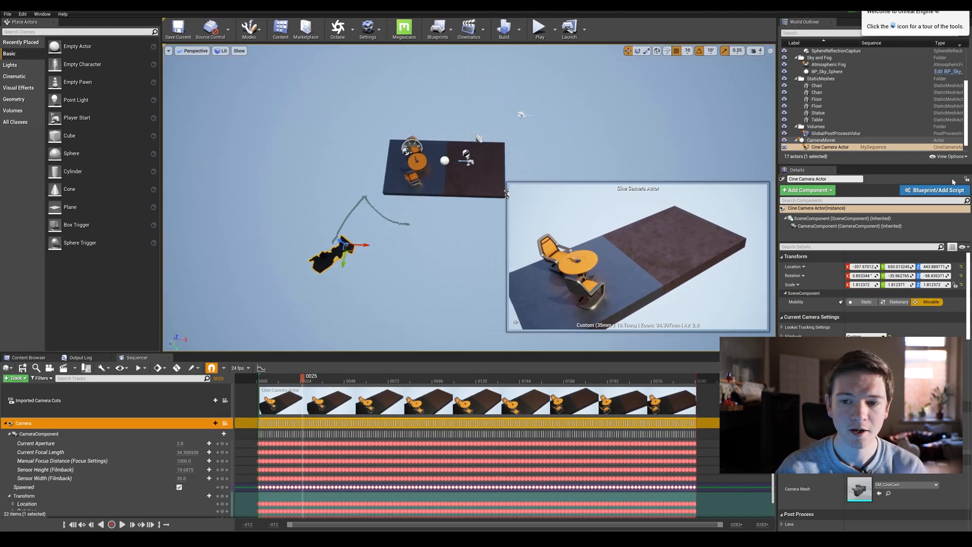
- Select CameraMover, try scaling it along the X axis only, and undo the scale change
{"action": "left_click", "coordinate": [845, 142]}
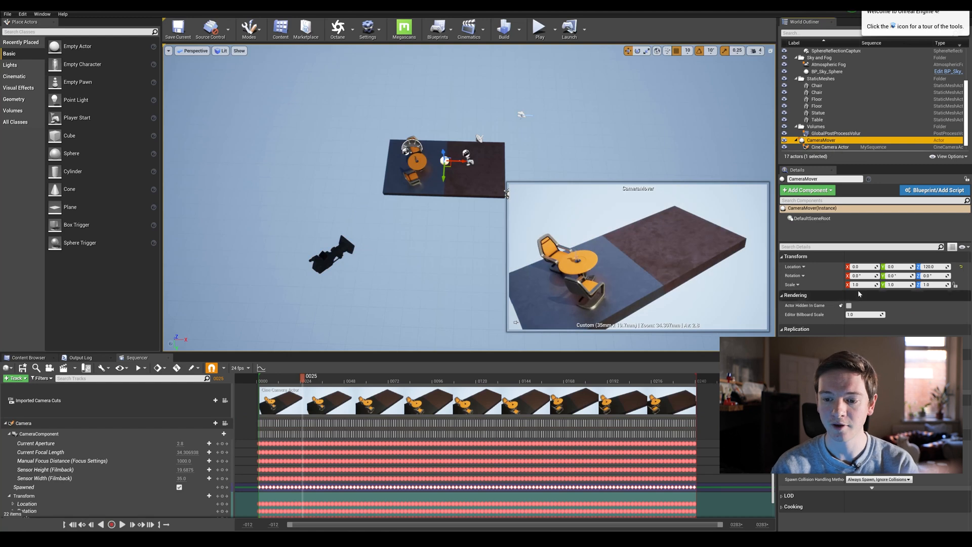
{"action": "left_click_drag", "start_coordinate": [859, 284], "coordinate": [877, 294]}
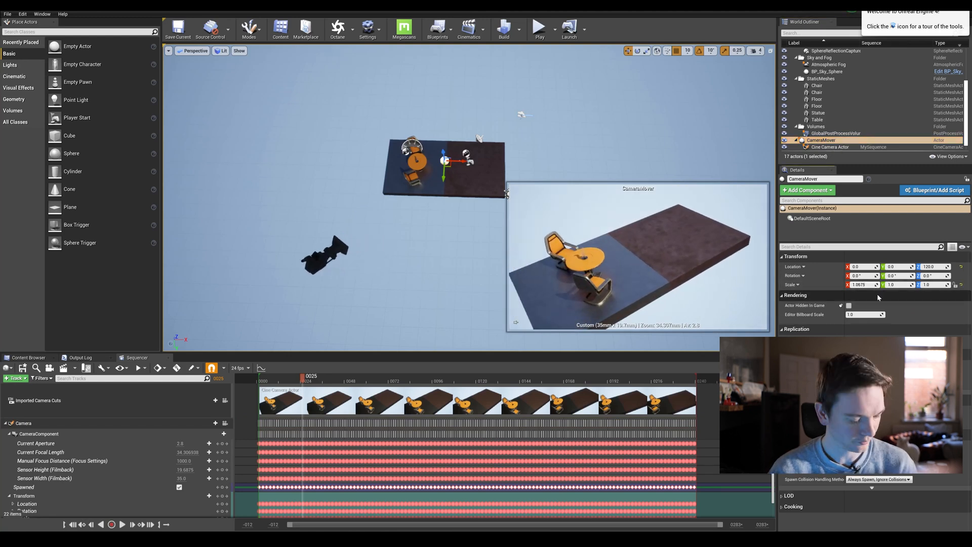
{"action": "key", "text": "ctrl+z"}
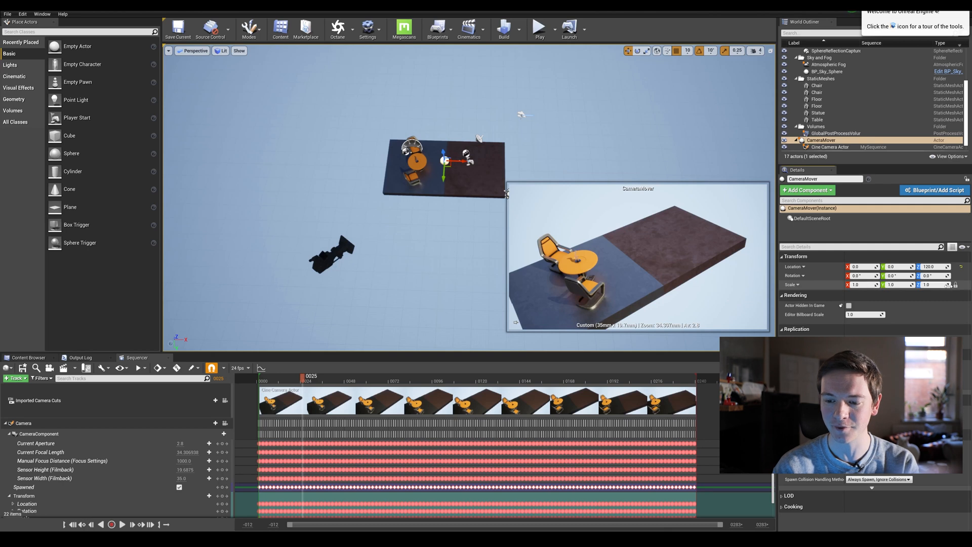
- Scale CameraMover uniformly to 0.1 on all three axes and frame it in the viewport
{"action": "left_click_drag", "start_coordinate": [869, 285], "coordinate": [840, 284]}
{"action": "left_click", "coordinate": [866, 284]}
{"action": "type", "text": "0.1"}
{"action": "key", "text": "Return"}
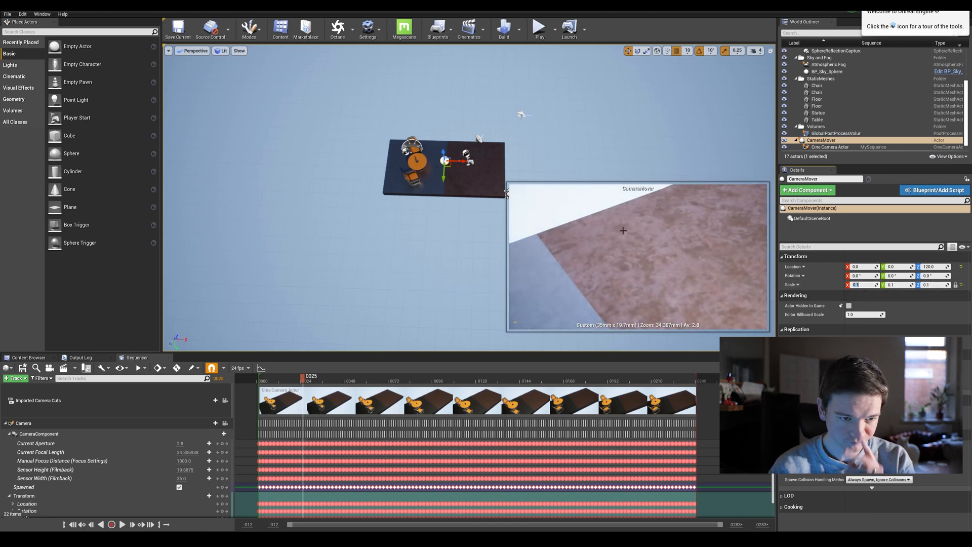
{"action": "mouse_move", "coordinate": [435, 220]}
{"action": "right_mouse_down"}
{"action": "mouse_move", "coordinate": [423, 200]}
{"action": "mouse_move", "coordinate": [436, 218]}
{"action": "mouse_move", "coordinate": [440, 203]}
{"action": "mouse_move", "coordinate": [428, 215]}
{"action": "mouse_move", "coordinate": [440, 223]}
{"action": "right_mouse_up"}
{"action": "key", "text": "w"}
{"action": "key", "text": "f"}
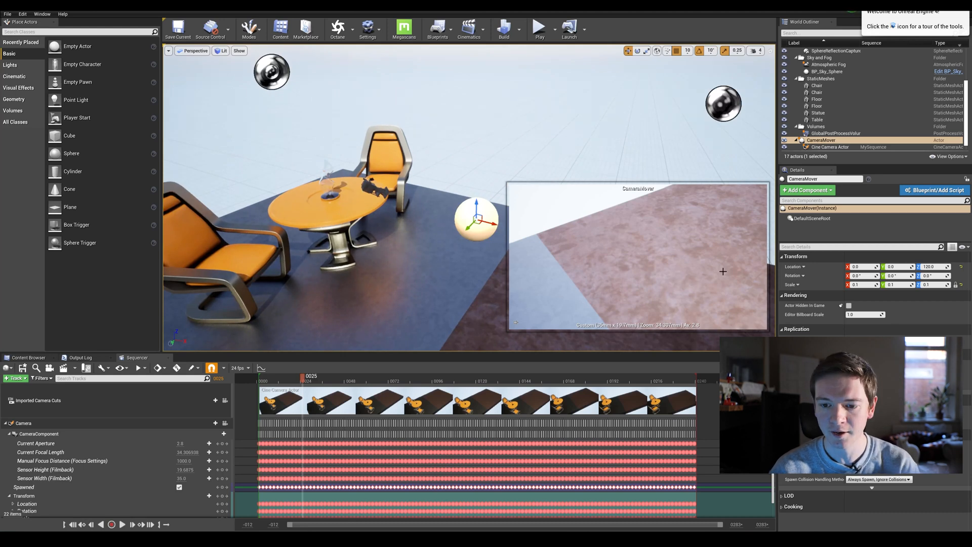
- Switch the viewport to the Top view and scrub the sequence from frame 0 to frame 200 to examine the camera's movement
{"action": "mouse_move", "coordinate": [259, 379]}
{"action": "left_mouse_down"}
{"action": "mouse_move", "coordinate": [601, 387]}
{"action": "mouse_move", "coordinate": [257, 390]}
{"action": "left_mouse_up"}
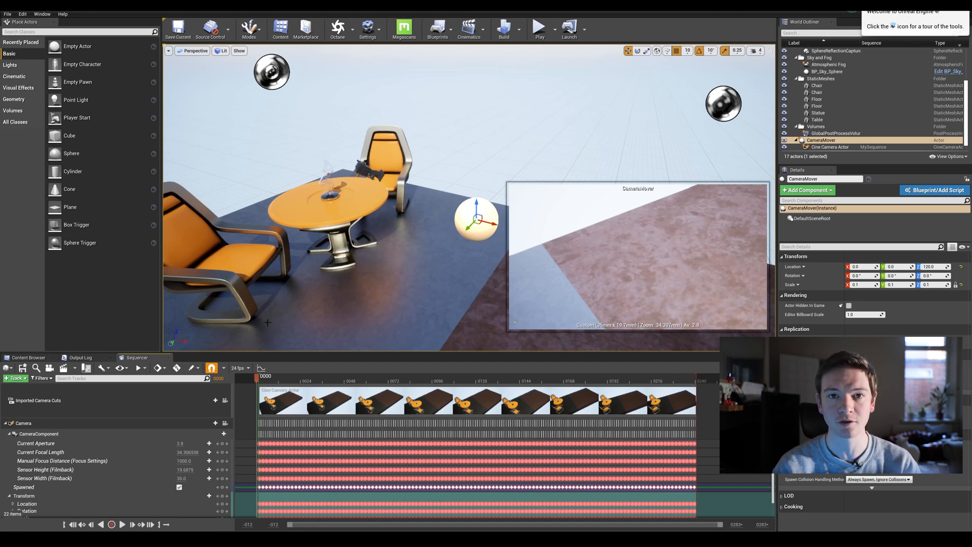
{"action": "left_click", "coordinate": [221, 51]}
{"action": "left_click", "coordinate": [204, 51]}
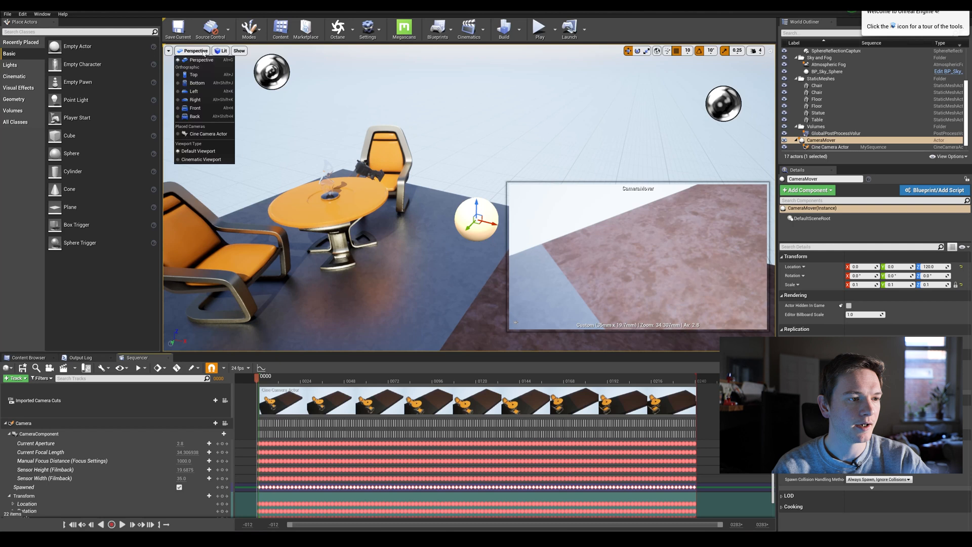
{"action": "left_click", "coordinate": [197, 76]}
{"action": "right_click_drag", "start_coordinate": [410, 267], "coordinate": [327, 296]}
{"action": "scroll", "coordinate": [333, 265], "scroll_direction": "up", "scroll_amount": 3}
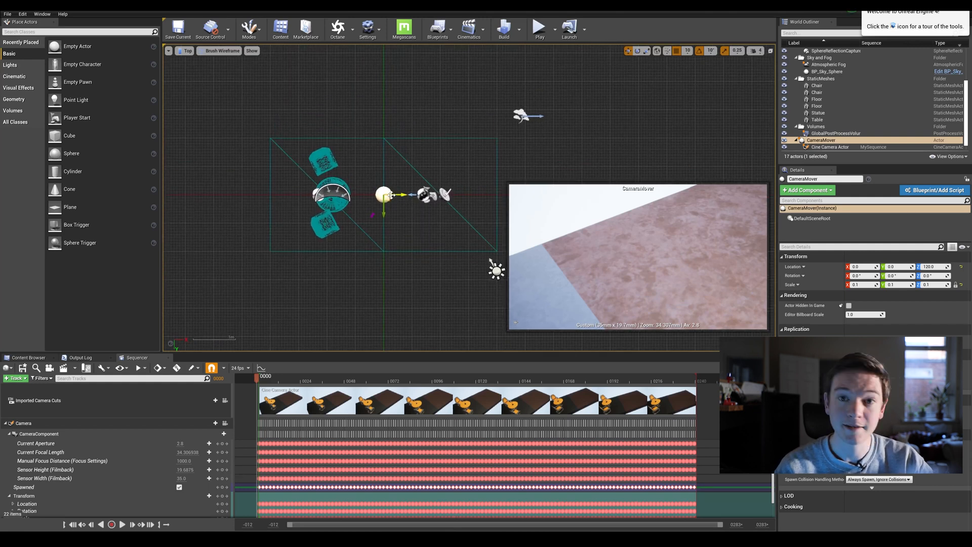
{"action": "scroll", "coordinate": [379, 211], "scroll_direction": "up", "scroll_amount": 3}
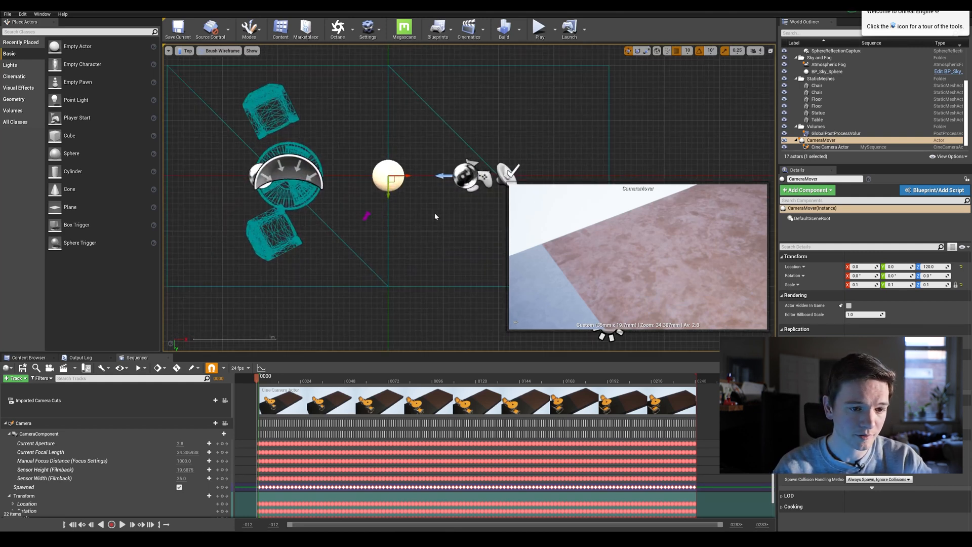
{"action": "right_click_drag", "start_coordinate": [411, 222], "coordinate": [382, 237]}
{"action": "scroll", "coordinate": [341, 231], "scroll_direction": "up", "scroll_amount": 6}
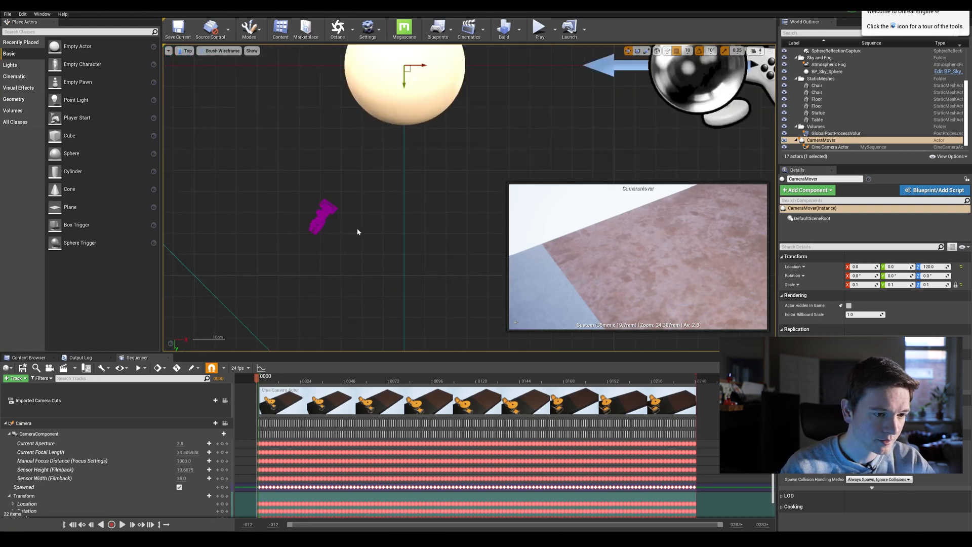
{"action": "scroll", "coordinate": [413, 285], "scroll_direction": "down", "scroll_amount": 3}
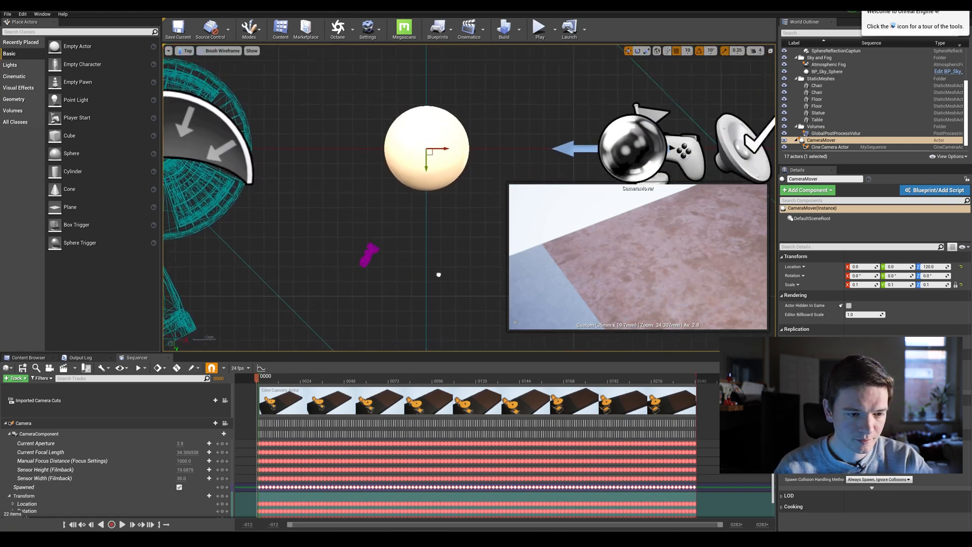
{"action": "left_click_drag", "start_coordinate": [266, 381], "coordinate": [657, 384]}
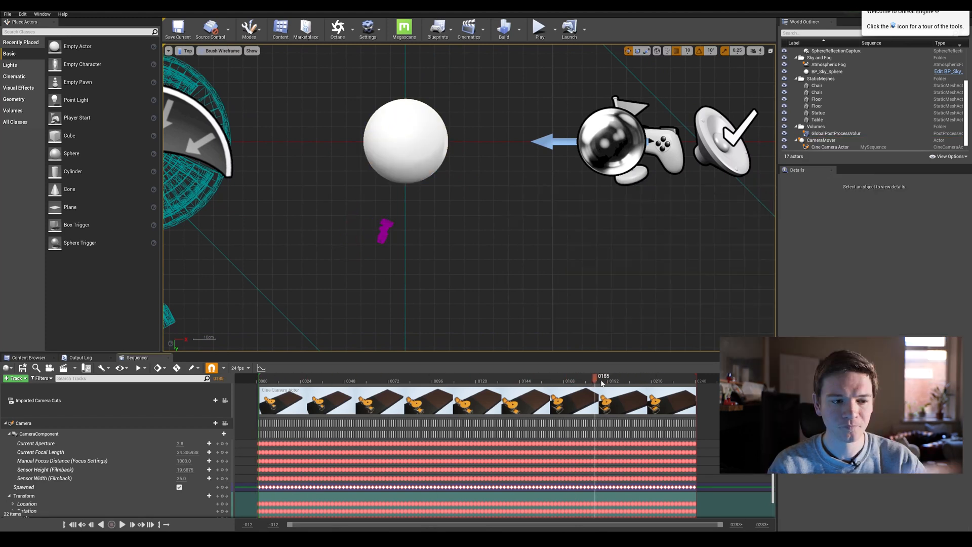
{"action": "left_click_drag", "start_coordinate": [598, 383], "coordinate": [623, 383]}
- Select CameraMover again, set its uniform scale to 0.2, and deselect it
{"action": "left_click", "coordinate": [821, 140]}
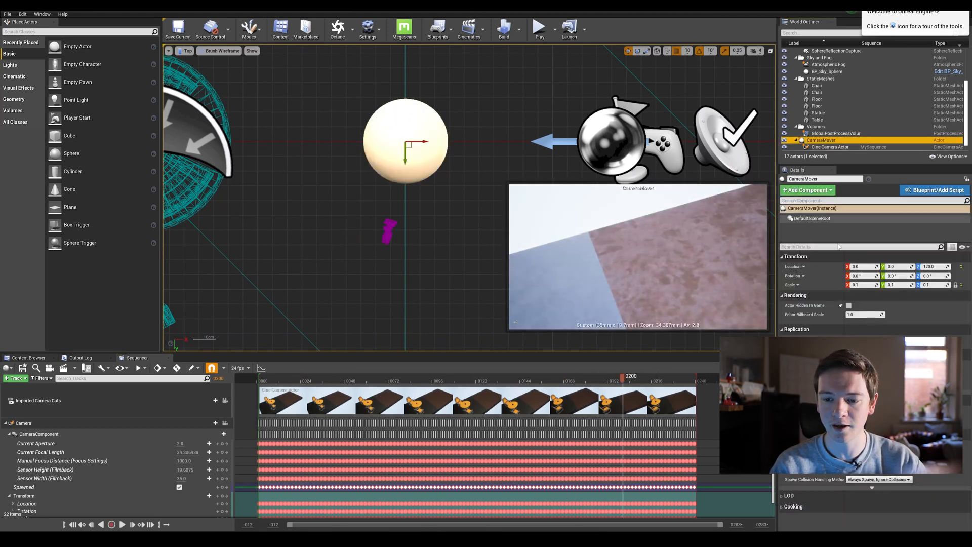
{"action": "left_click_drag", "start_coordinate": [861, 285], "coordinate": [868, 284]}
{"action": "left_click", "coordinate": [868, 285]}
{"action": "type", "text": "0.2"}
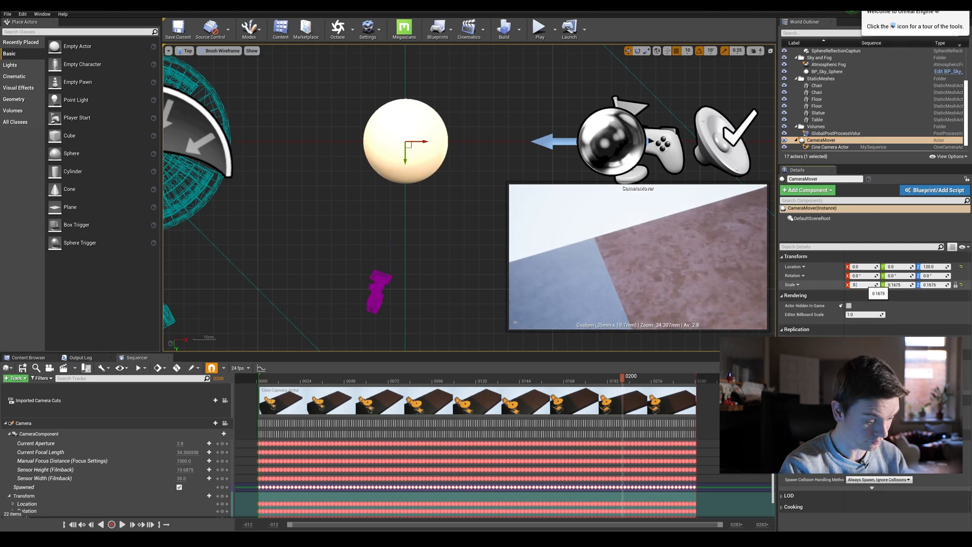
{"action": "key", "text": "Return"}
{"action": "left_click_drag", "start_coordinate": [428, 232], "coordinate": [437, 235]}
{"action": "right_click", "coordinate": [438, 235]}
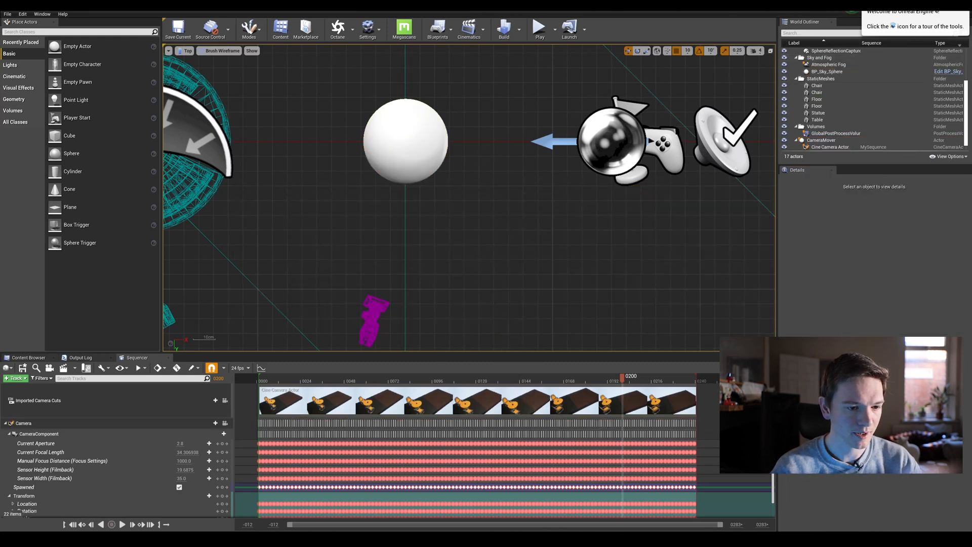
- Select the Cine Camera Actor in the Top view and scrub the sequence to examine its motion along the path
{"action": "right_click_drag", "start_coordinate": [453, 311], "coordinate": [454, 263]}
{"action": "left_click_drag", "start_coordinate": [275, 381], "coordinate": [368, 382]}
{"action": "left_click_drag", "start_coordinate": [359, 326], "coordinate": [372, 317]}
{"action": "right_click_drag", "start_coordinate": [372, 318], "coordinate": [448, 267]}
{"action": "left_click_drag", "start_coordinate": [345, 382], "coordinate": [599, 380]}
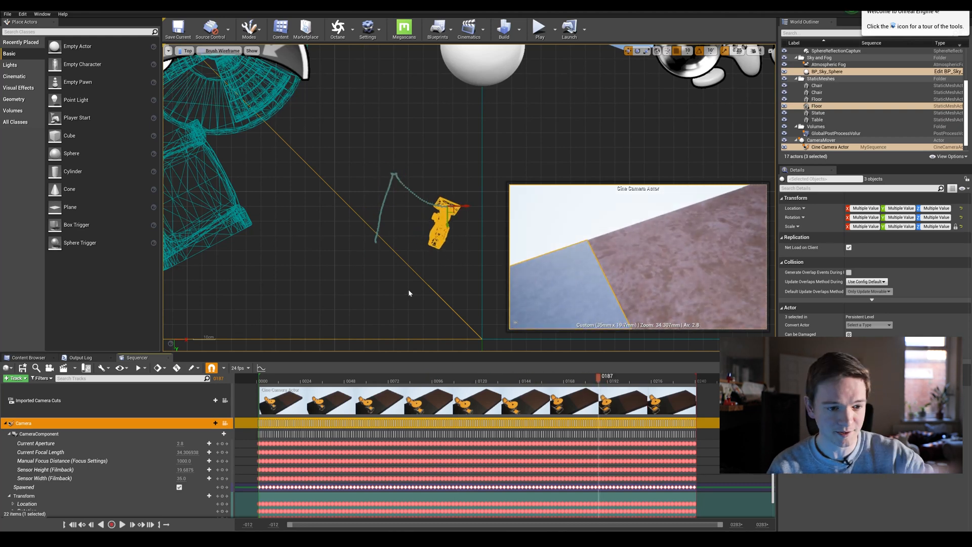
{"action": "left_click_drag", "start_coordinate": [300, 377], "coordinate": [609, 385]}
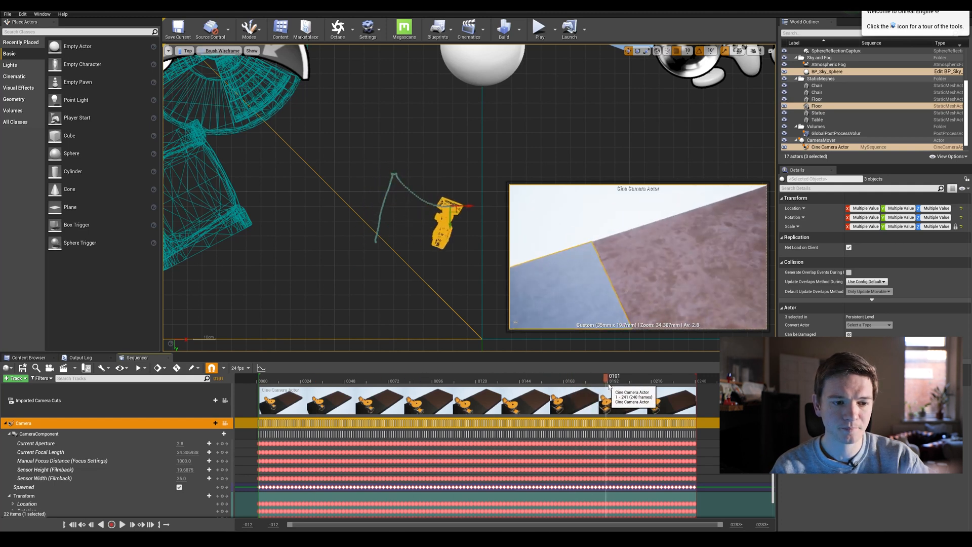
{"action": "left_click", "coordinate": [268, 380]}
{"action": "left_click_drag", "start_coordinate": [267, 380], "coordinate": [291, 376]}
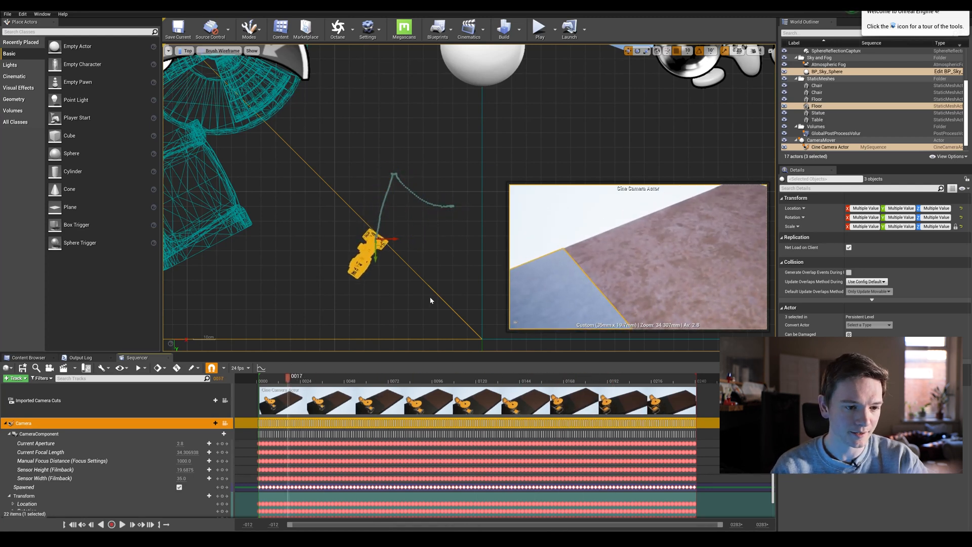
- Return the viewport to the Perspective view and look around the camera and the furniture
{"action": "left_click", "coordinate": [220, 55]}
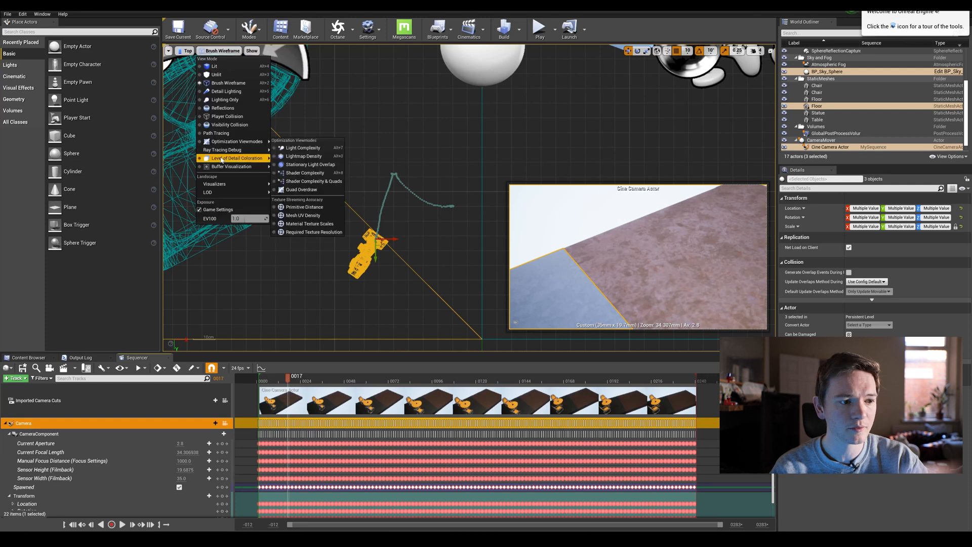
{"action": "mouse_move", "coordinate": [224, 161]}
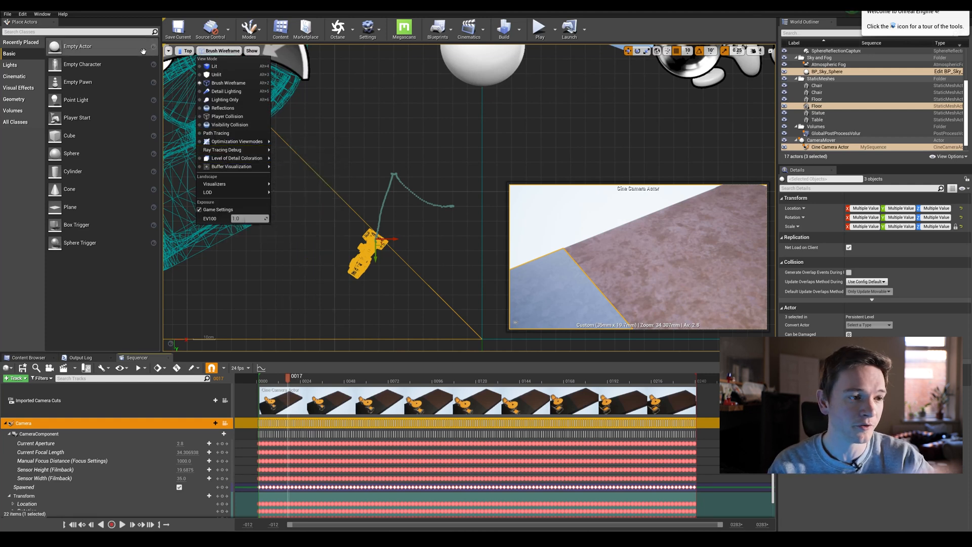
{"action": "left_click", "coordinate": [188, 51]}
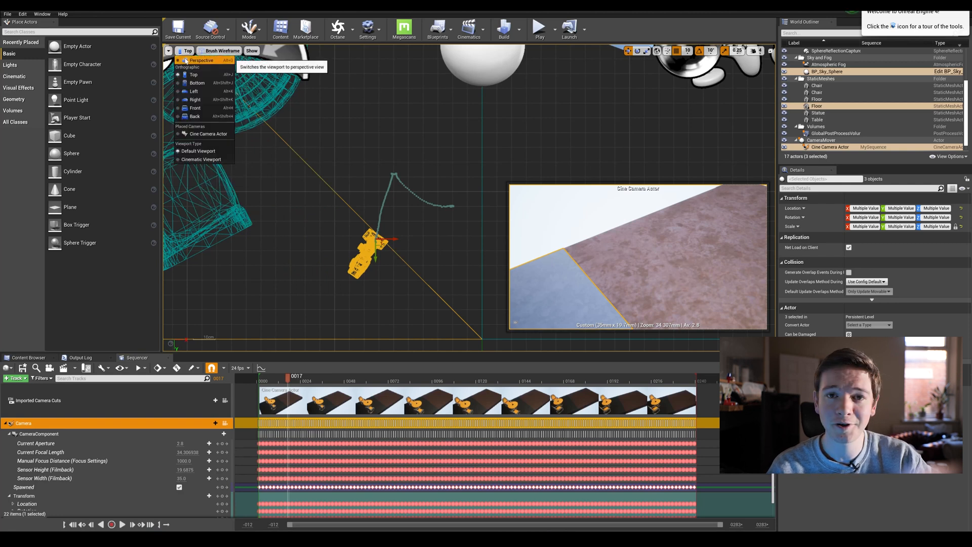
{"action": "left_click", "coordinate": [186, 61]}
{"action": "key", "text": "s"}
{"action": "mouse_move", "coordinate": [455, 203]}
{"action": "right_mouse_down"}
{"action": "mouse_move", "coordinate": [420, 218]}
{"action": "mouse_move", "coordinate": [429, 189]}
{"action": "mouse_move", "coordinate": [445, 208]}
{"action": "right_mouse_up"}
{"action": "key", "text": "w"}
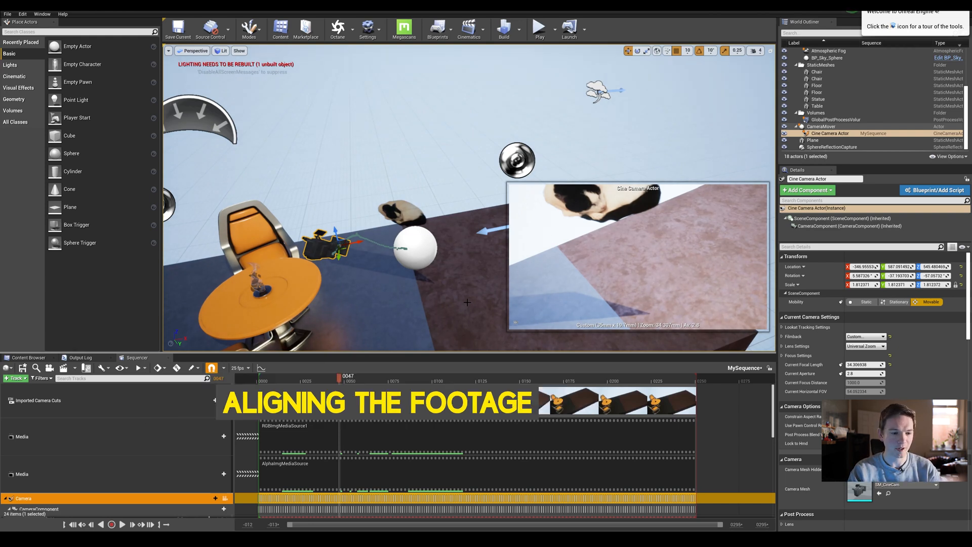
- Looking through the sequence camera, enlarge the cat plane to an X scale of 4.01 and move it to X 10, Y 10, Z 120
{"action": "left_click", "coordinate": [225, 401]}
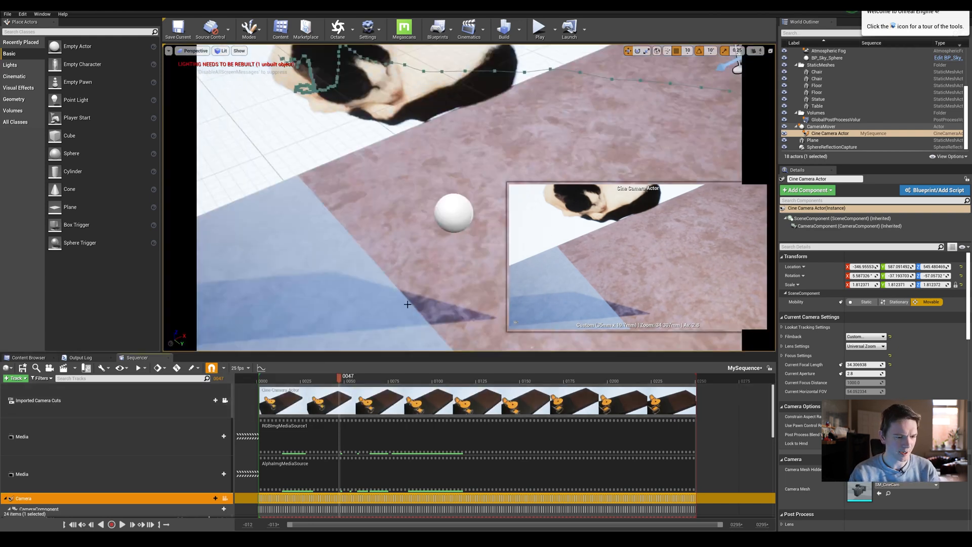
{"action": "left_click", "coordinate": [605, 146]}
{"action": "left_click_drag", "start_coordinate": [400, 67], "coordinate": [492, 194]}
{"action": "left_click_drag", "start_coordinate": [860, 285], "coordinate": [906, 285]}
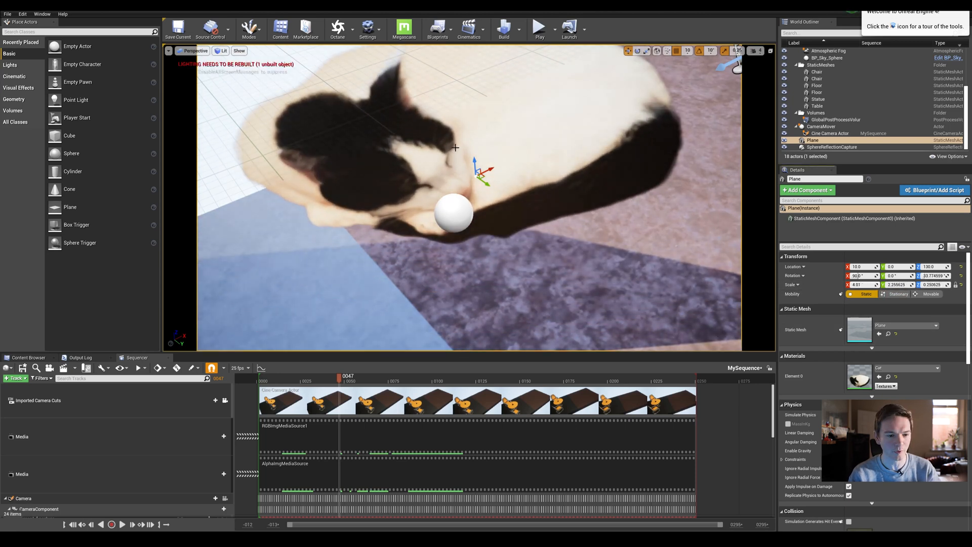
{"action": "left_click_drag", "start_coordinate": [475, 161], "coordinate": [494, 212]}
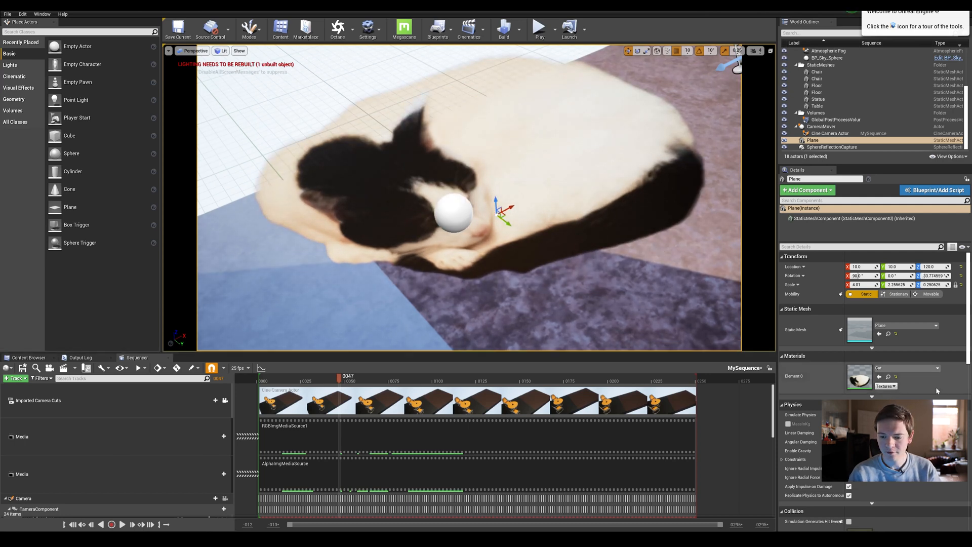
- Open the plane's Cat material for editing and add a ScreenPosition node beside the Texture Samples
{"action": "double_click", "coordinate": [864, 382]}
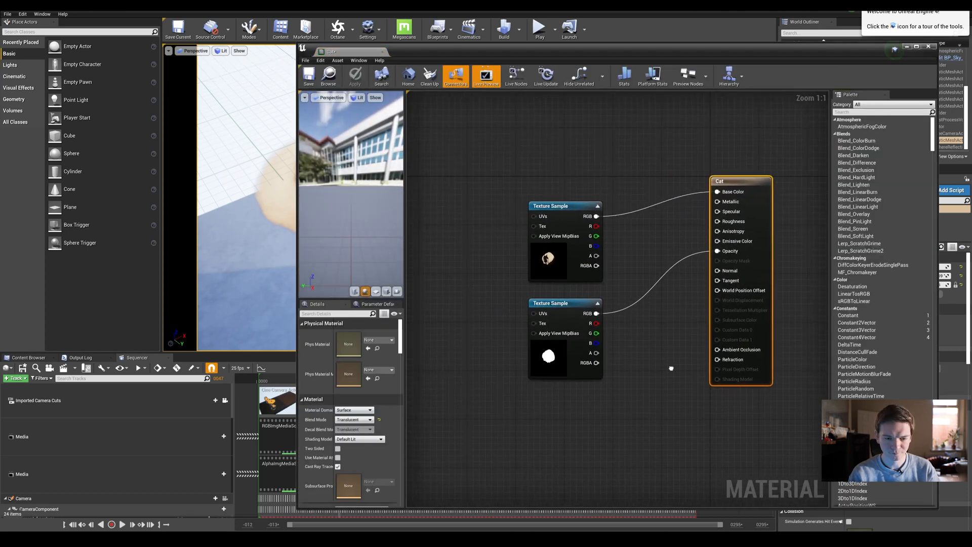
{"action": "scroll", "coordinate": [451, 269], "scroll_direction": "down", "scroll_amount": 1}
{"action": "scroll", "coordinate": [495, 262], "scroll_direction": "down", "scroll_amount": 1}
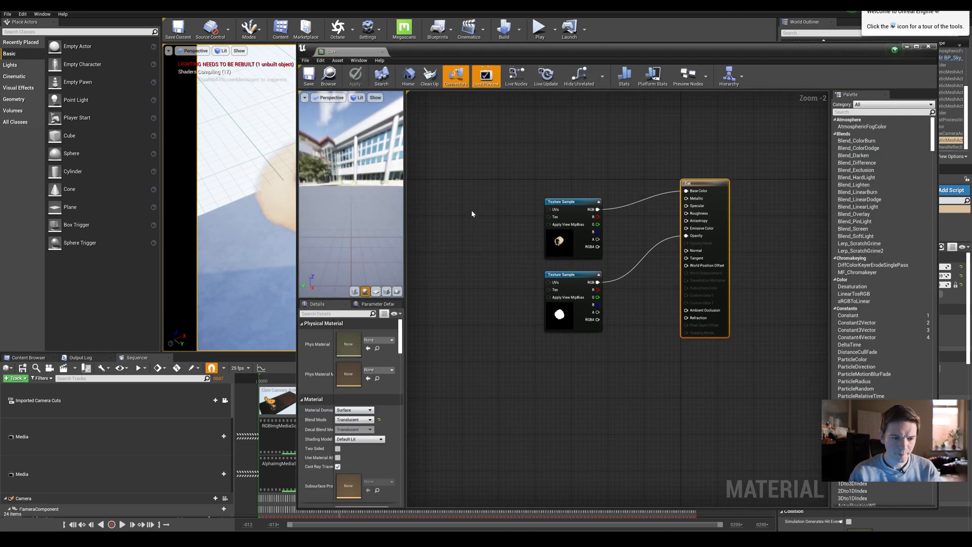
{"action": "right_click", "coordinate": [458, 211]}
{"action": "type", "text": "screen"}
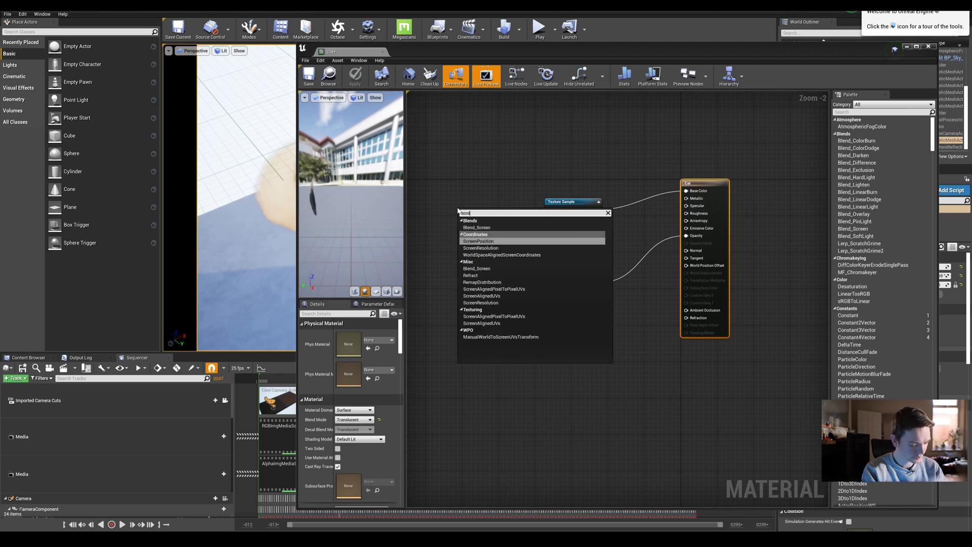
{"action": "left_click", "coordinate": [495, 241]}
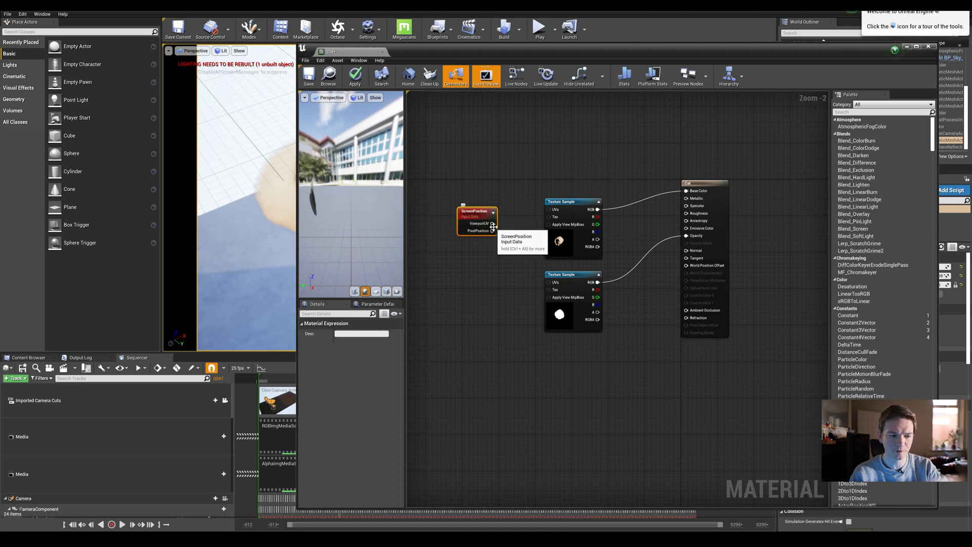
- Widen the material preview and connect ScreenPosition's ViewportUV output to the UVs inputs of both Texture Samples
{"action": "left_click_drag", "start_coordinate": [344, 177], "coordinate": [508, 162]}
{"action": "left_click_drag", "start_coordinate": [595, 223], "coordinate": [650, 209]}
{"action": "left_click_drag", "start_coordinate": [599, 228], "coordinate": [651, 282]}
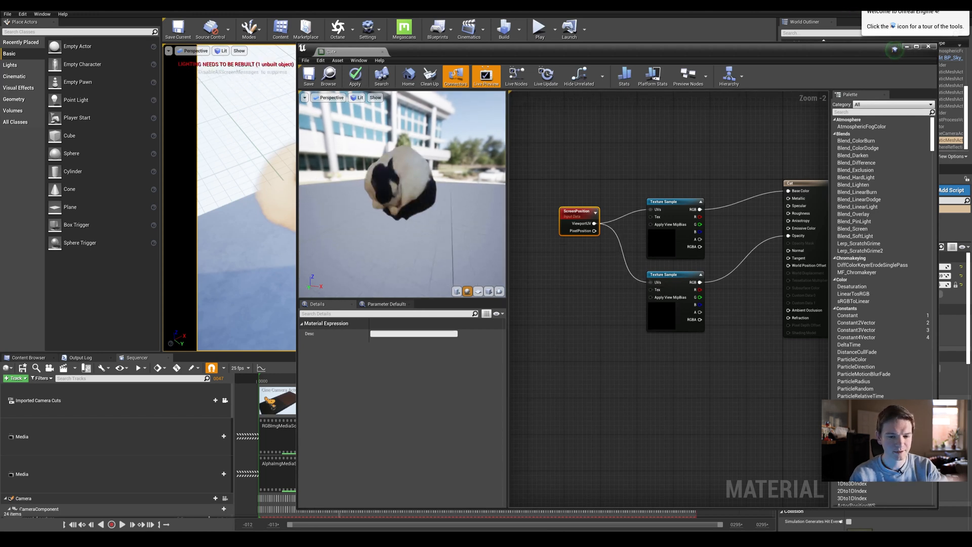
- Check the cat projection in the enlarged material preview, and save and close the Cat material
{"action": "mouse_move", "coordinate": [402, 215]}
{"action": "left_mouse_down"}
{"action": "mouse_move", "coordinate": [380, 214]}
{"action": "mouse_move", "coordinate": [420, 215]}
{"action": "mouse_move", "coordinate": [360, 215]}
{"action": "mouse_move", "coordinate": [385, 218]}
{"action": "mouse_move", "coordinate": [375, 198]}
{"action": "mouse_move", "coordinate": [354, 223]}
{"action": "mouse_move", "coordinate": [334, 217]}
{"action": "mouse_move", "coordinate": [396, 200]}
{"action": "mouse_move", "coordinate": [396, 215]}
{"action": "left_mouse_up"}
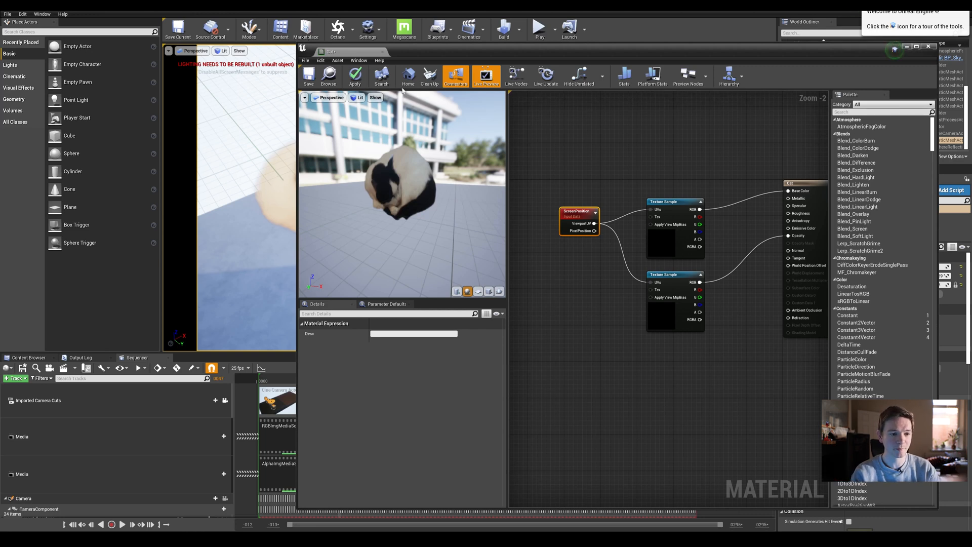
{"action": "left_click_drag", "start_coordinate": [502, 141], "coordinate": [532, 148]}
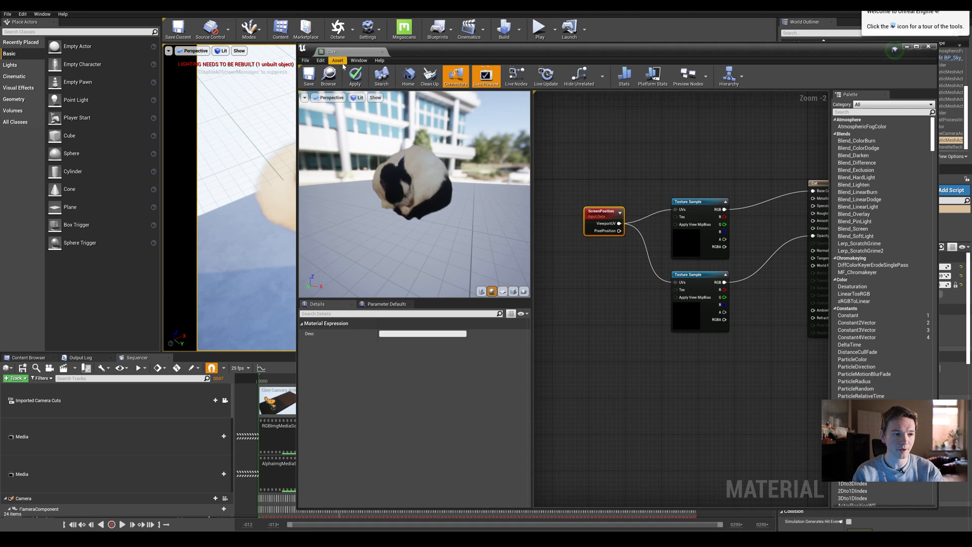
{"action": "left_click", "coordinate": [309, 76]}
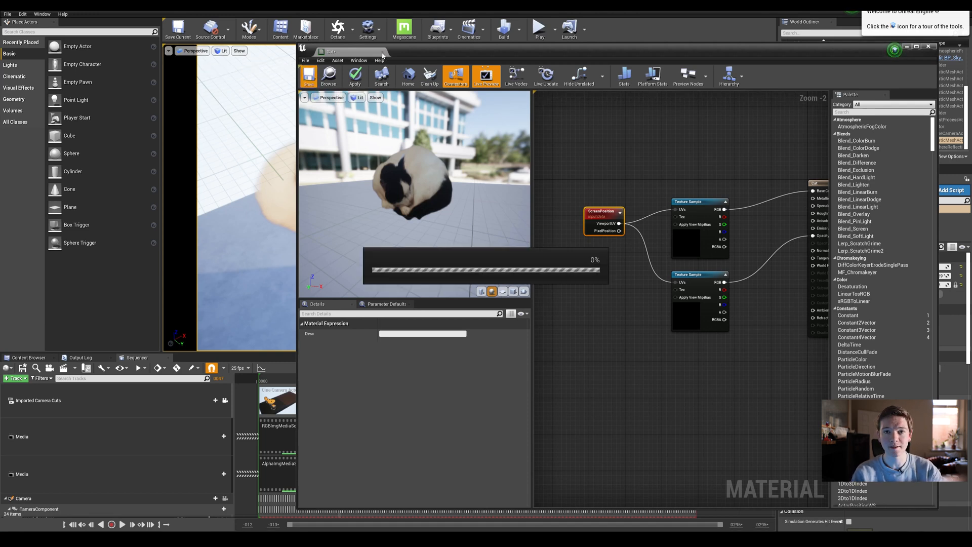
{"action": "left_click", "coordinate": [383, 52]}
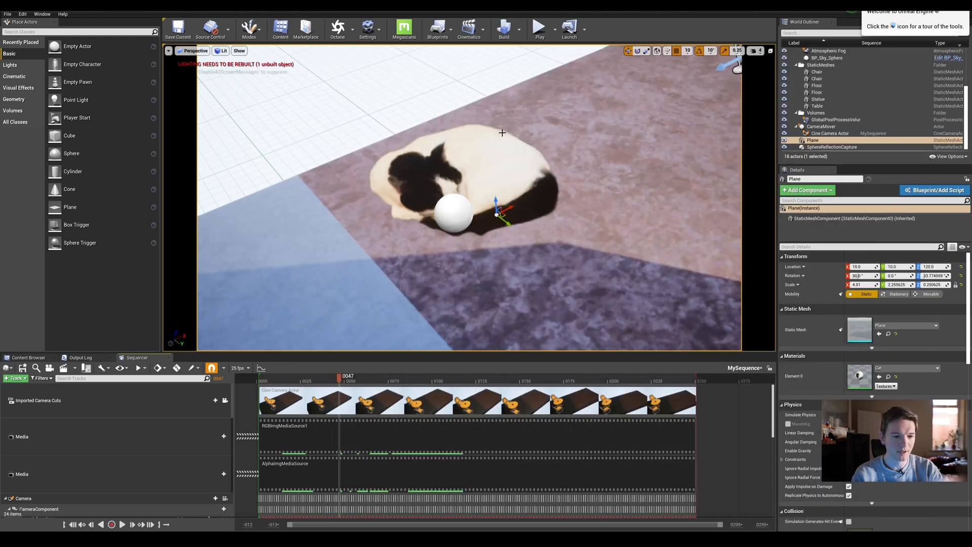
- Scrub the sequence through the camera view to check how the projected cat lines up with the floor
{"action": "left_click", "coordinate": [334, 382]}
{"action": "left_click_drag", "start_coordinate": [333, 383], "coordinate": [615, 360]}
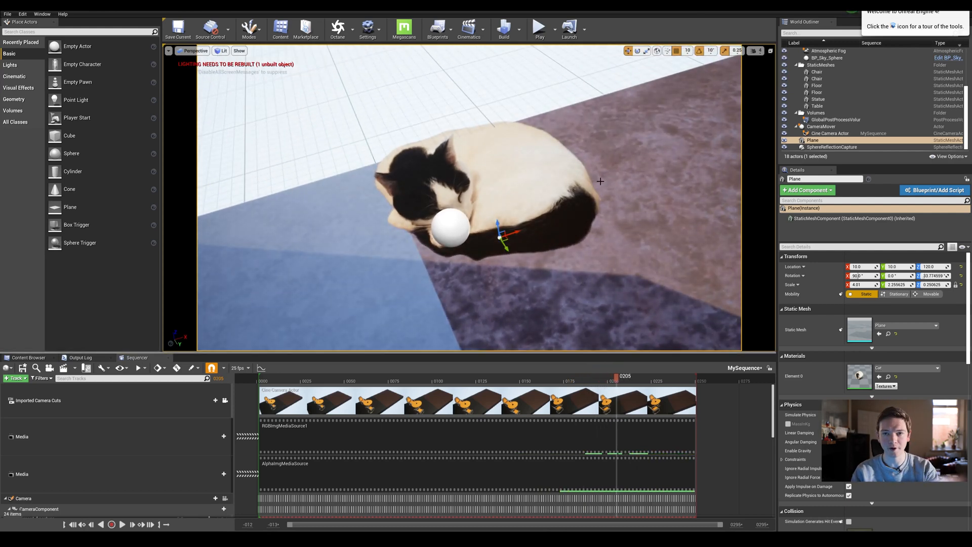
{"action": "left_click_drag", "start_coordinate": [459, 379], "coordinate": [612, 385]}
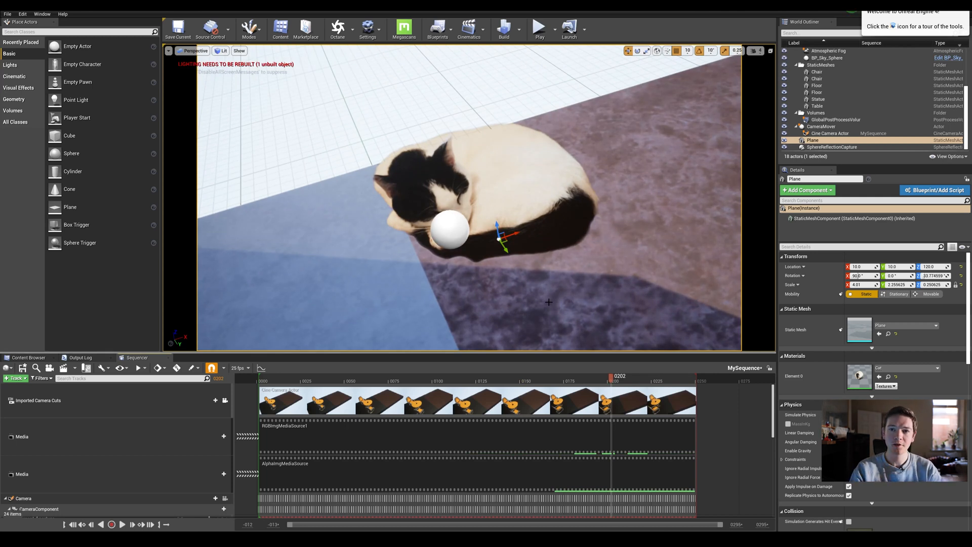
- Leave the sequence camera's view and examine the projected cat plane from a free perspective viewpoint
{"action": "left_click", "coordinate": [224, 400]}
{"action": "key", "text": "f"}
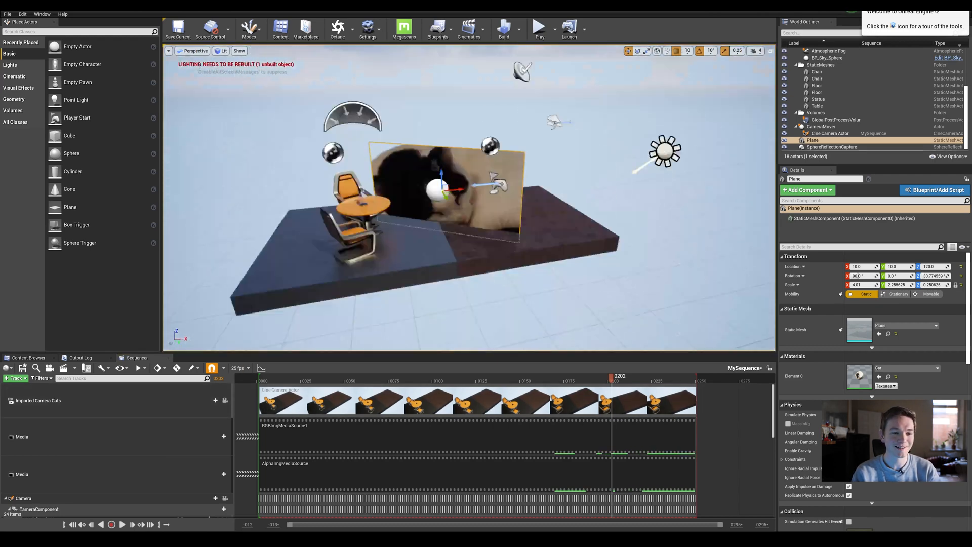
{"action": "key", "text": "w"}
{"action": "right_click_drag", "start_coordinate": [469, 197], "coordinate": [451, 167]}
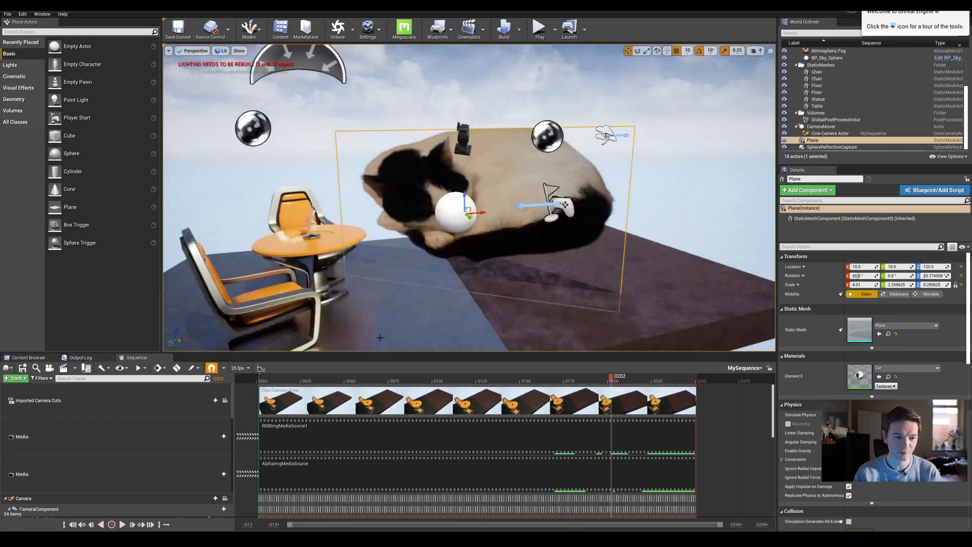
- Rotate the CameraMover actor to about 16.6° on X and 9.4° on Y, and adjust its Z location
{"action": "left_click", "coordinate": [227, 402]}
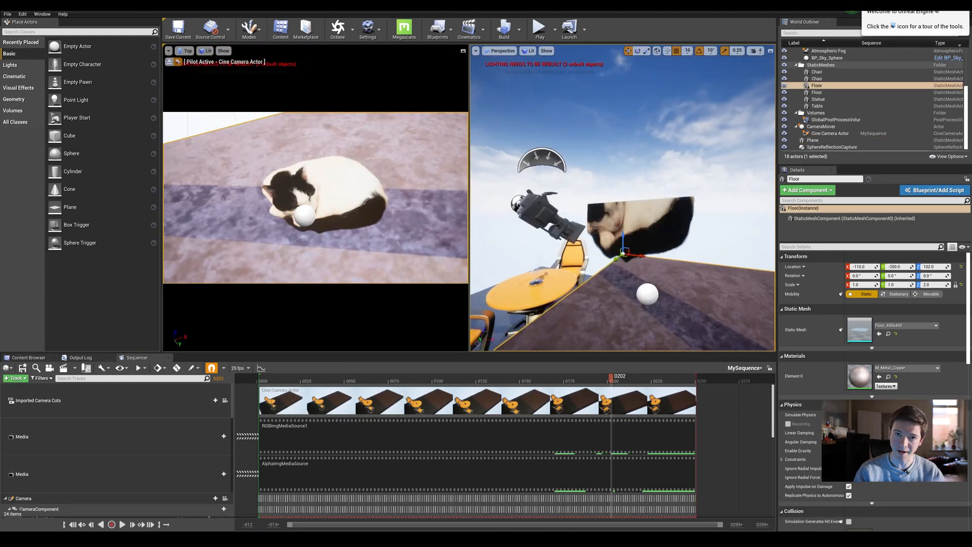
{"action": "right_click_drag", "start_coordinate": [615, 275], "coordinate": [597, 206]}
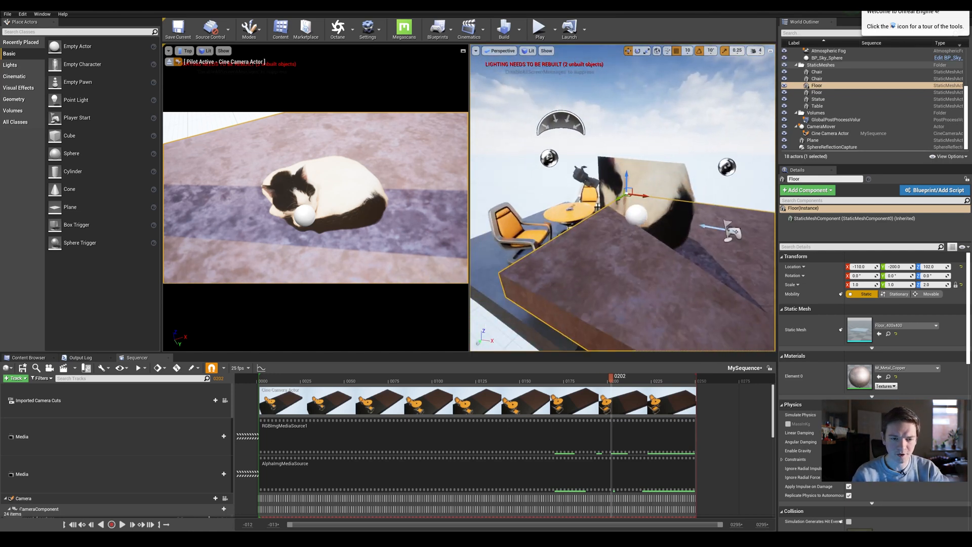
{"action": "left_click", "coordinate": [725, 168]}
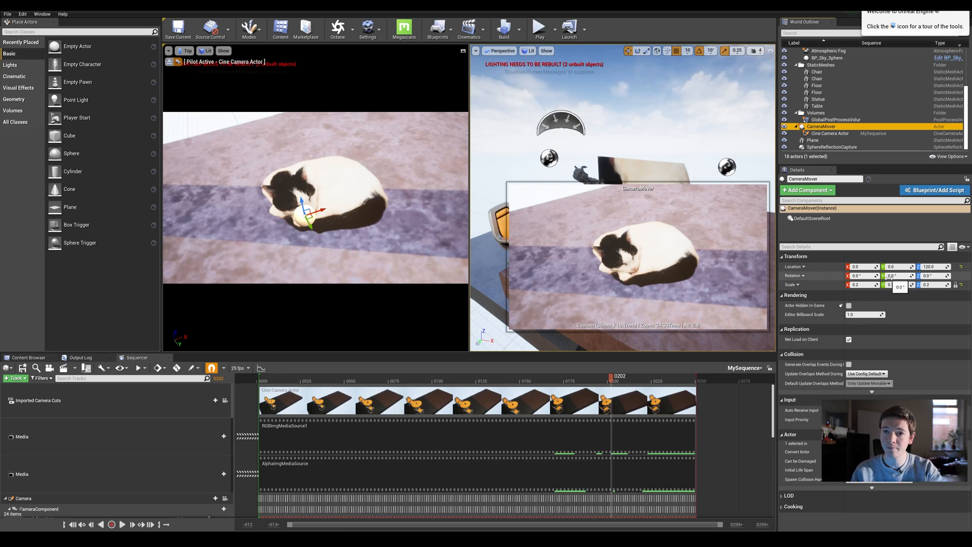
{"action": "left_click_drag", "start_coordinate": [890, 276], "coordinate": [863, 276]}
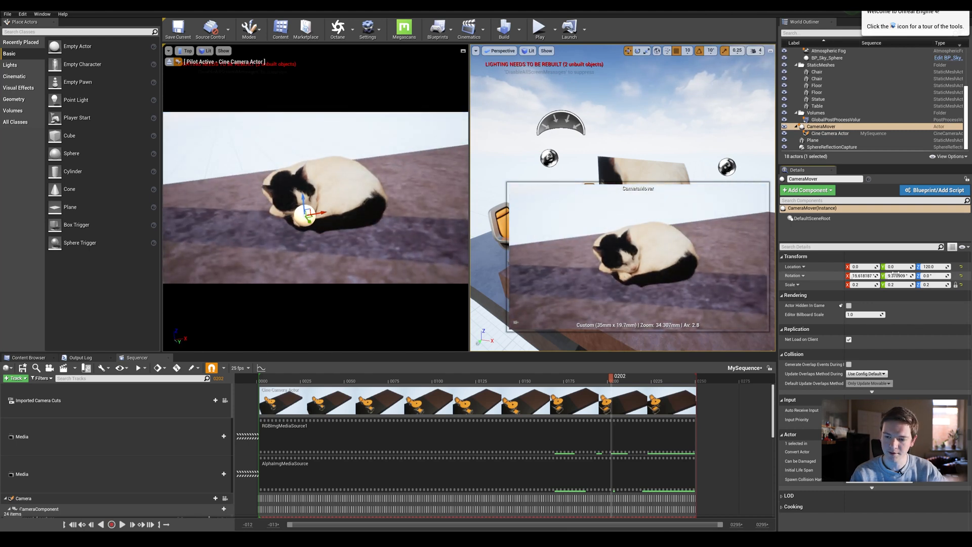
{"action": "left_click_drag", "start_coordinate": [931, 267], "coordinate": [922, 266]}
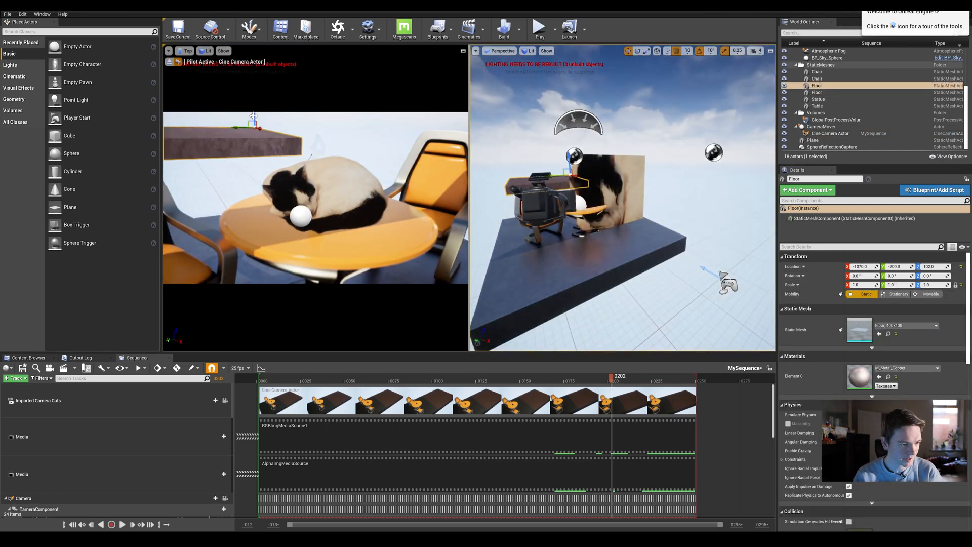
- Move the copper floor block behind the table to Y -410 and Z -8, and select the cat plane
{"action": "left_click_drag", "start_coordinate": [253, 116], "coordinate": [313, 140]}
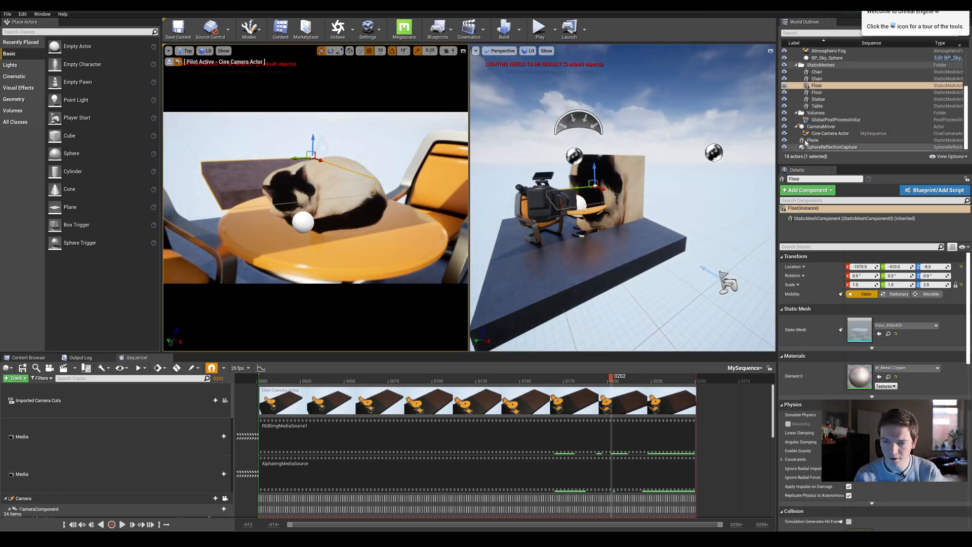
{"action": "left_click", "coordinate": [301, 217]}
{"action": "left_click", "coordinate": [813, 140]}
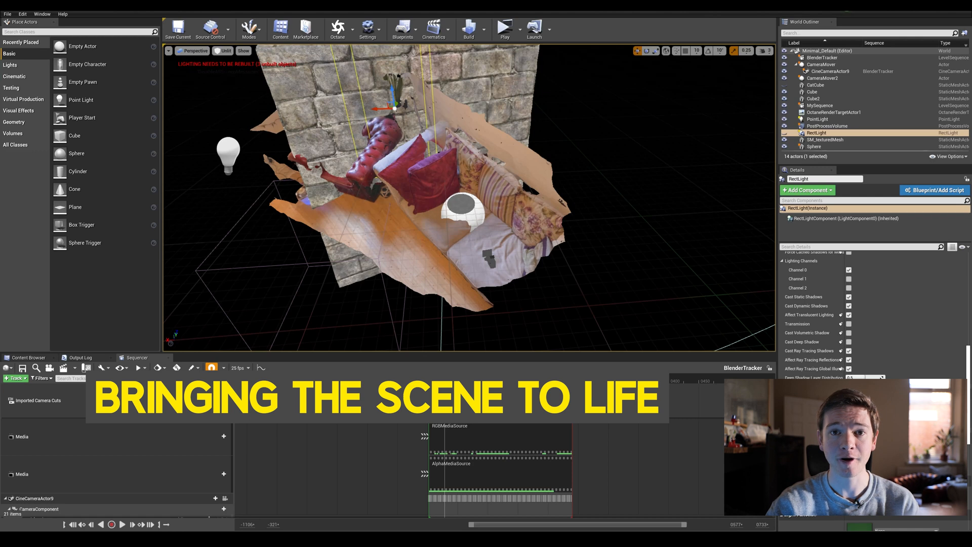
- Focus on the SM_texturedMesh sofa scan and examine its cushions and surface up close
{"action": "left_click", "coordinate": [538, 223]}
{"action": "key", "text": "f"}
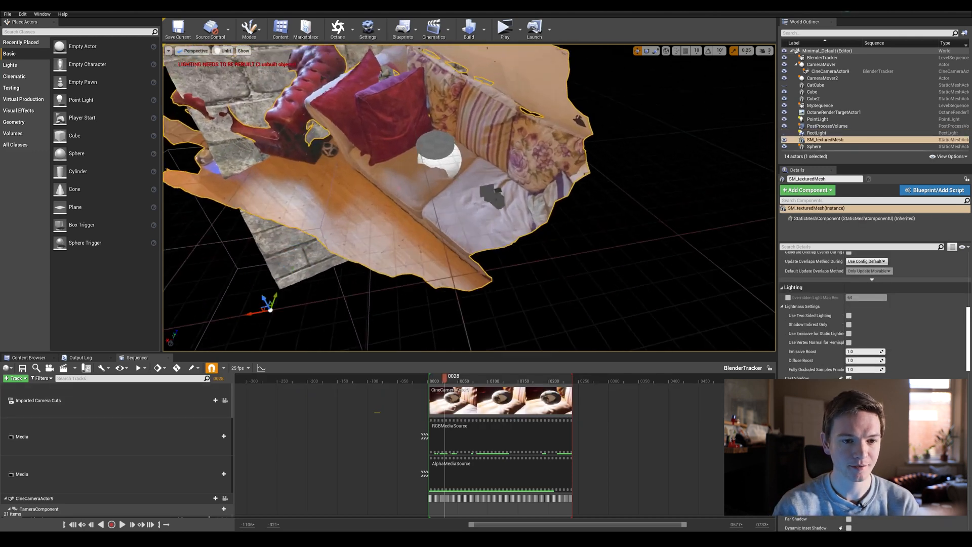
{"action": "right_click_drag", "start_coordinate": [327, 109], "coordinate": [331, 139]}
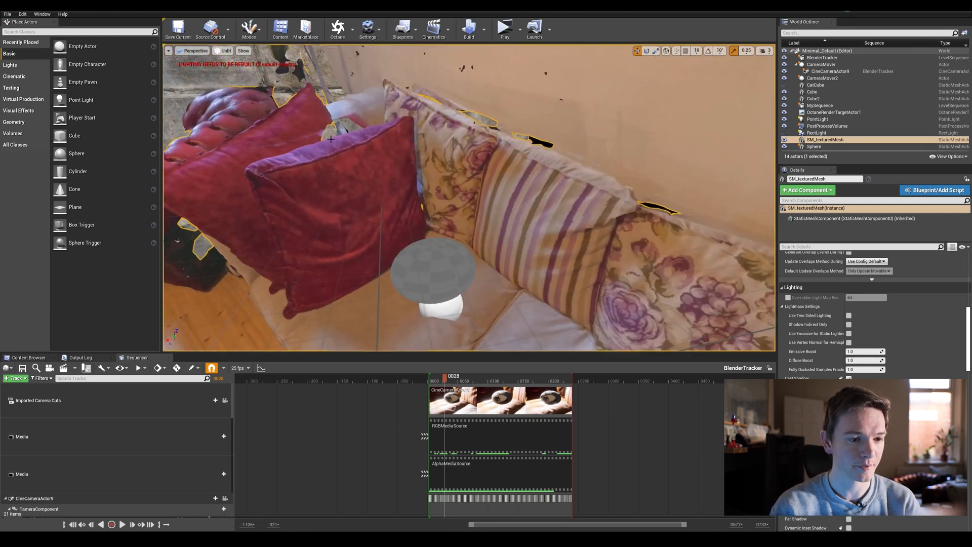
{"action": "right_click_drag", "start_coordinate": [460, 160], "coordinate": [462, 182]}
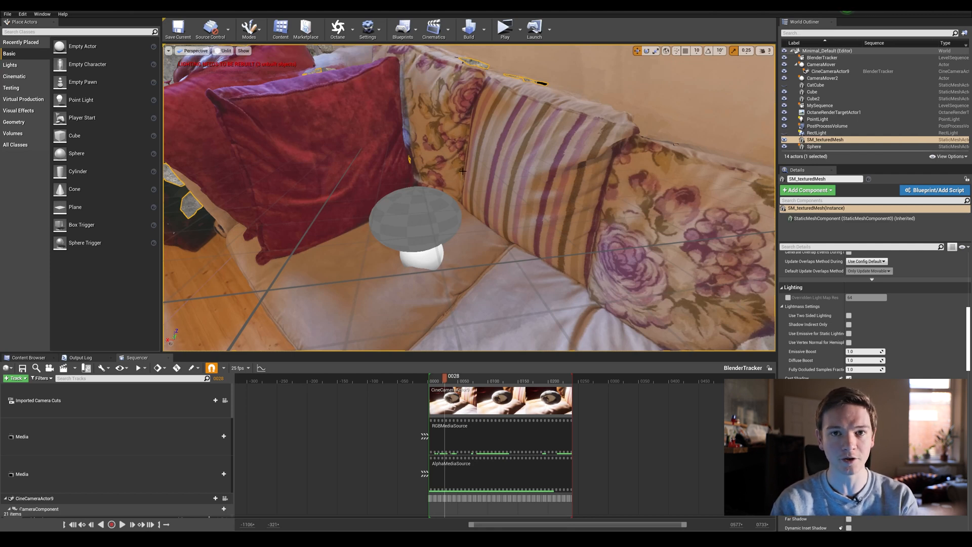
- Switch the viewport to Lit shading with the whole scanned sofa in view
{"action": "left_click", "coordinate": [224, 50]}
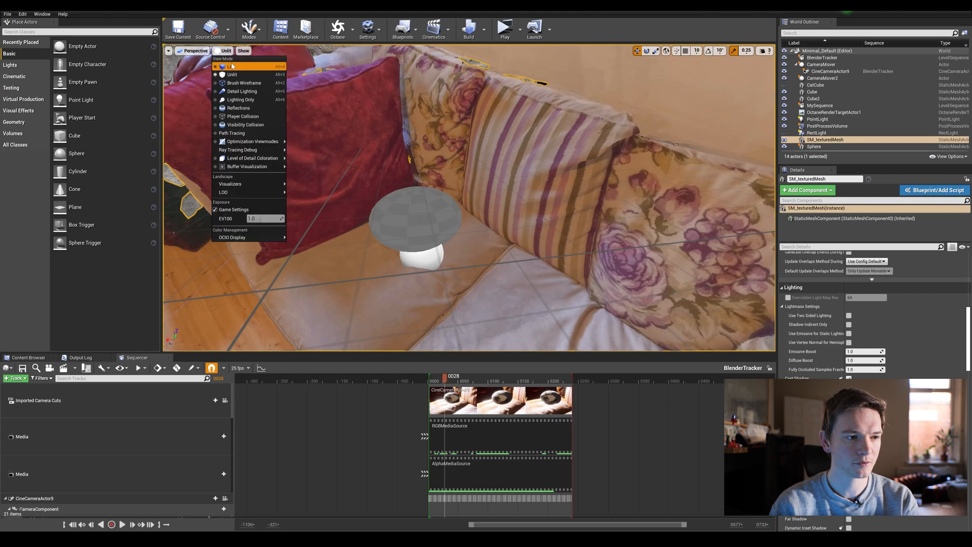
{"action": "left_click", "coordinate": [233, 66]}
{"action": "right_click_drag", "start_coordinate": [354, 202], "coordinate": [336, 237]}
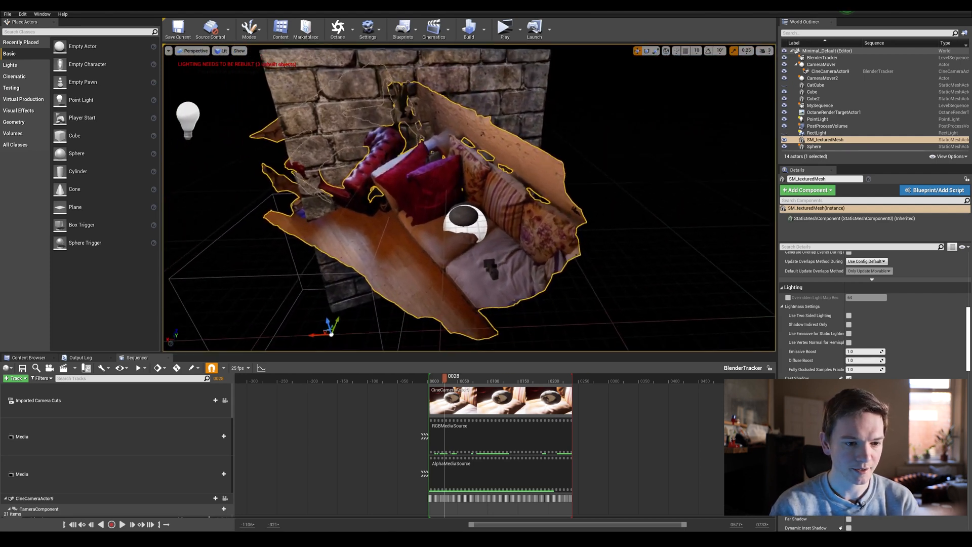
- Review the PointLight's settings and toggle its visibility repeatedly to compare its effect on the sofa scene
{"action": "left_click", "coordinate": [180, 120]}
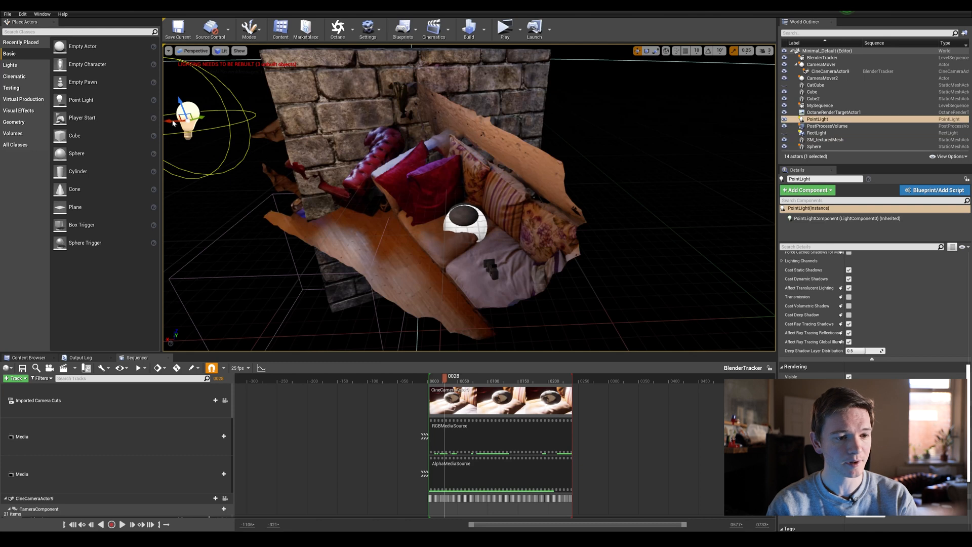
{"action": "left_click_drag", "start_coordinate": [967, 368], "coordinate": [967, 256]}
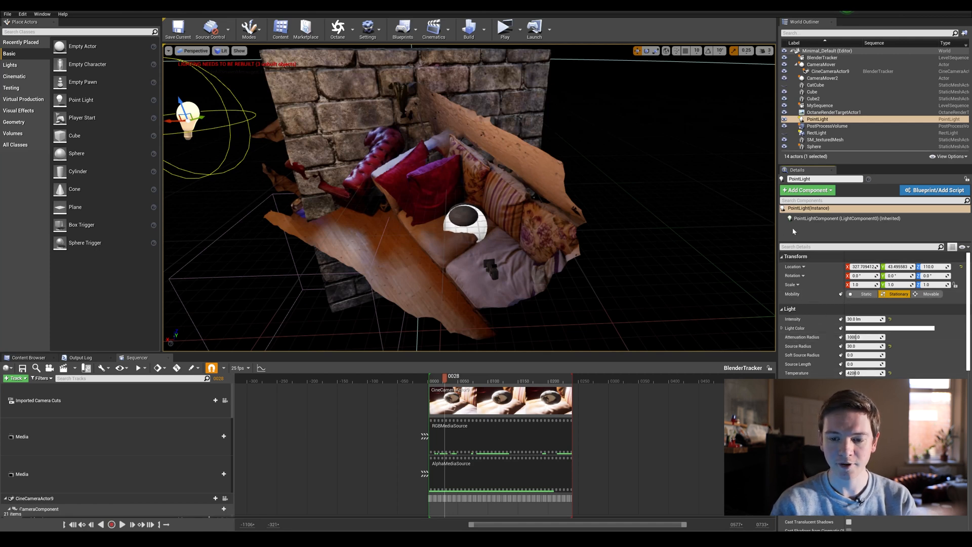
{"action": "left_click", "coordinate": [784, 120]}
{"action": "left_click", "coordinate": [784, 120]}
{"action": "left_click", "coordinate": [784, 120]}
{"action": "left_click", "coordinate": [784, 120]}
{"action": "left_click", "coordinate": [784, 120]}
{"action": "left_click", "coordinate": [784, 120]}
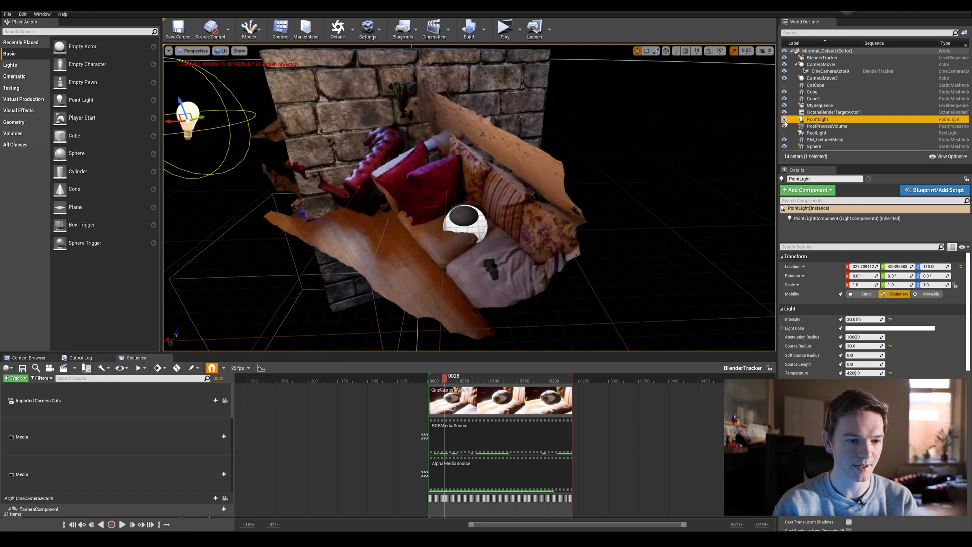
- Unhide the RectLight and check how it lights the sofa and the brick wall
{"action": "right_click_drag", "start_coordinate": [662, 180], "coordinate": [653, 137]}
{"action": "left_click", "coordinate": [819, 106]}
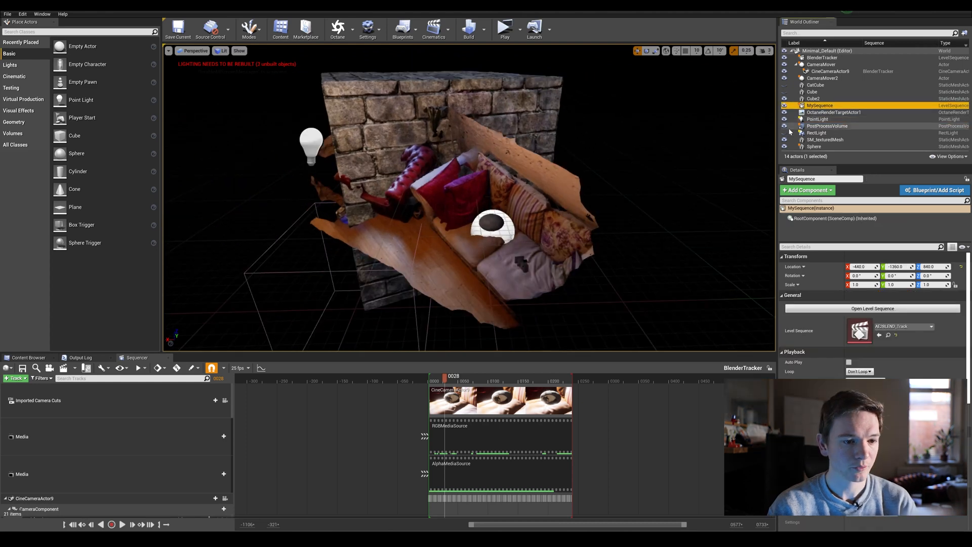
{"action": "left_click", "coordinate": [784, 132]}
{"action": "left_click", "coordinate": [816, 133]}
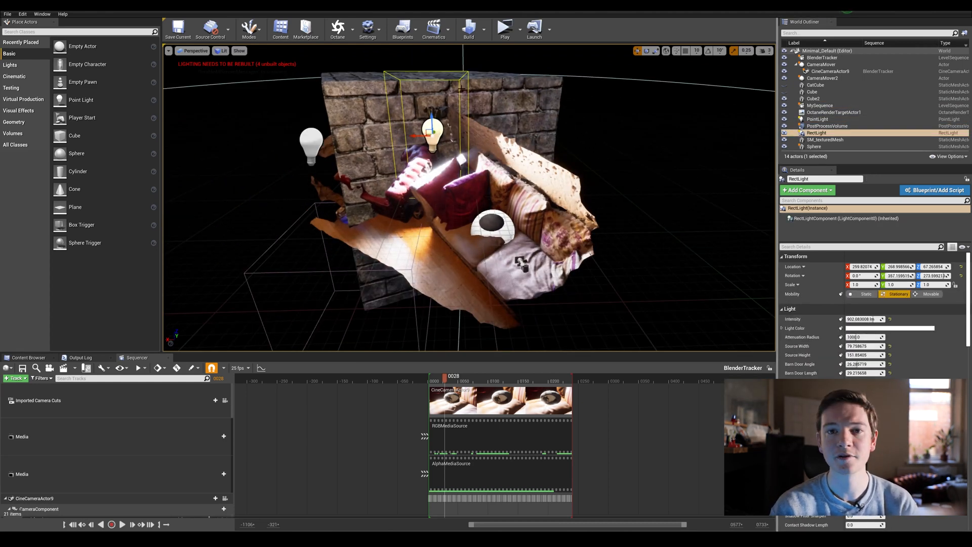
{"action": "left_click_drag", "start_coordinate": [408, 119], "coordinate": [407, 61]}
{"action": "left_click", "coordinate": [532, 124]}
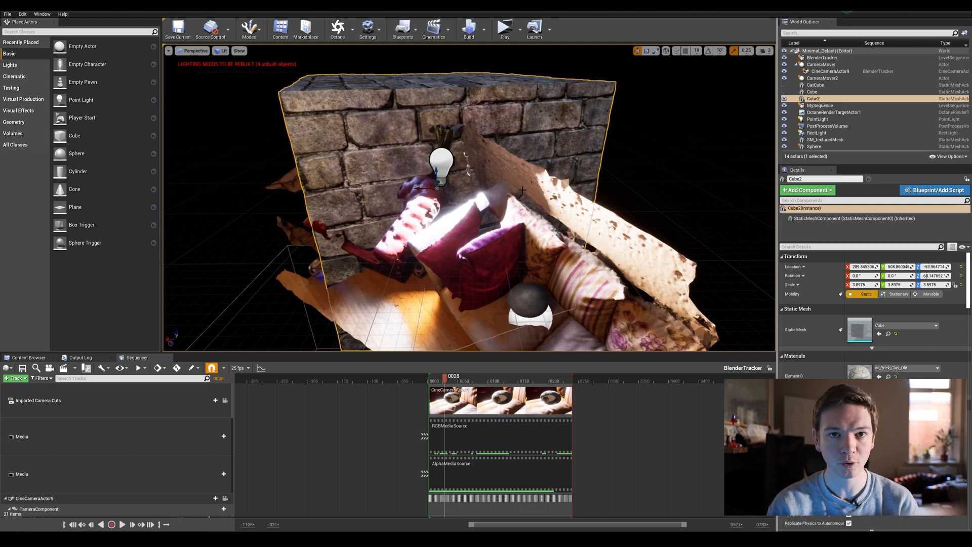
- Unhide the CatCube actor and frame the projected cat on the sofa cushions
{"action": "right_click_drag", "start_coordinate": [494, 216], "coordinate": [514, 218]}
{"action": "key", "text": "w"}
{"action": "left_click", "coordinate": [346, 60]}
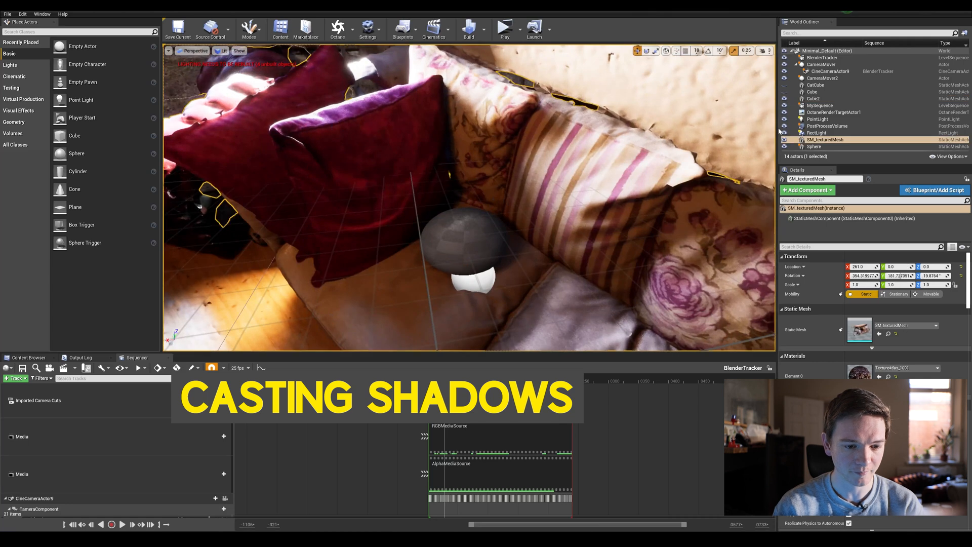
{"action": "left_click", "coordinate": [793, 85]}
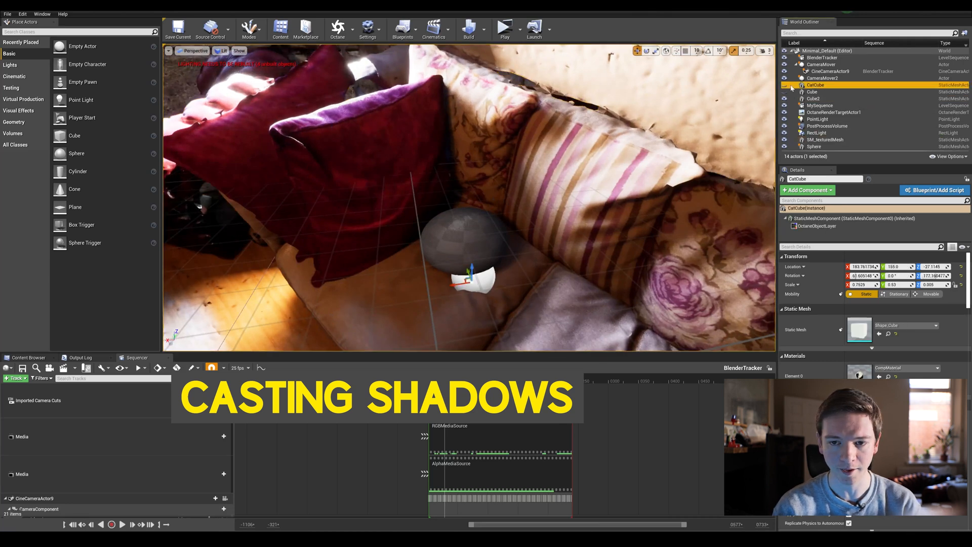
{"action": "key", "text": "f"}
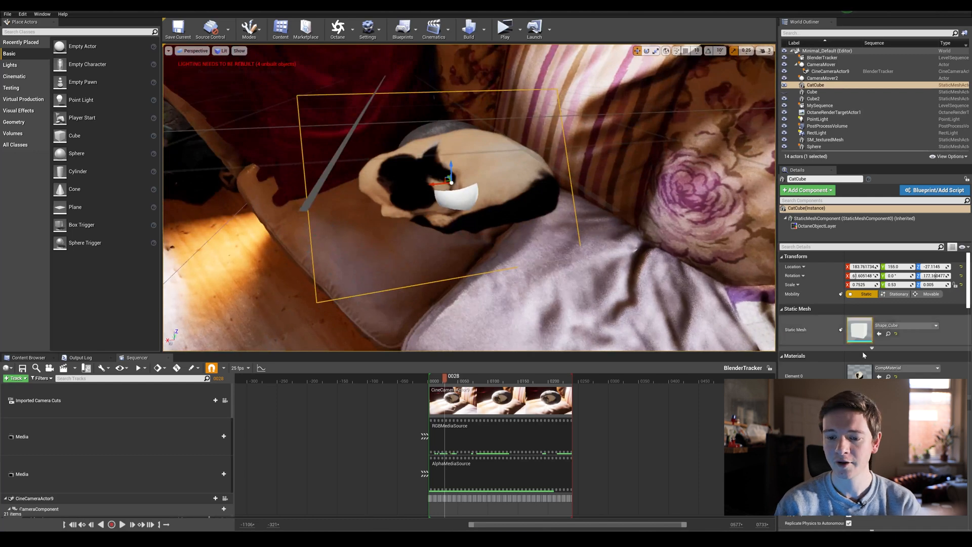
- Try enabling shadow casting on CatCube to see the shadow on the cushions, and switch it off again
{"action": "scroll", "coordinate": [863, 354], "scroll_direction": "down", "scroll_amount": 3}
{"action": "scroll", "coordinate": [864, 355], "scroll_direction": "down", "scroll_amount": 3}
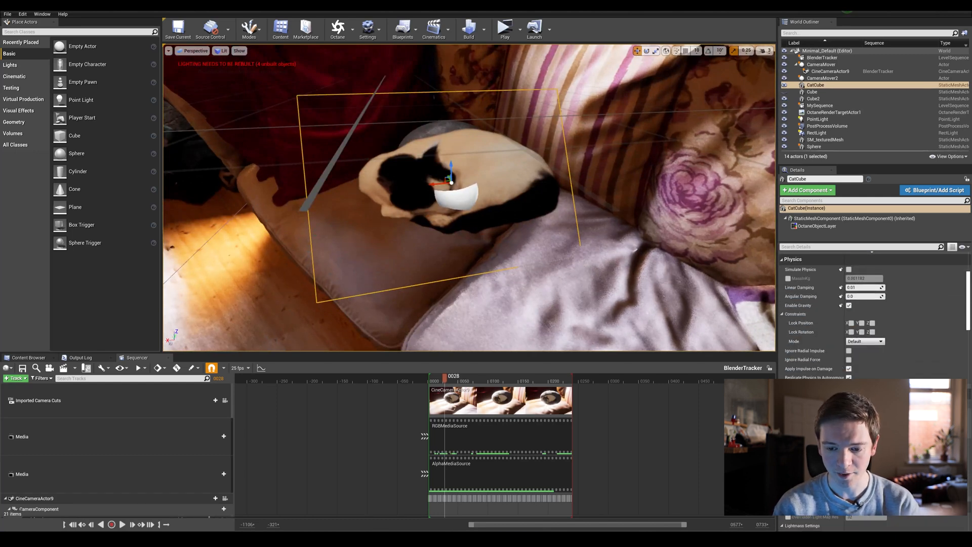
{"action": "scroll", "coordinate": [871, 314], "scroll_direction": "down", "scroll_amount": 5}
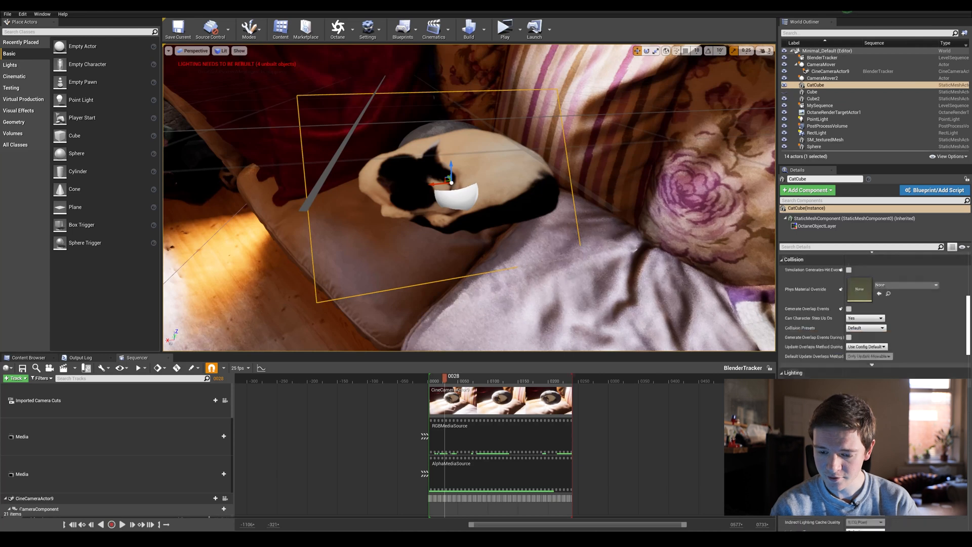
{"action": "scroll", "coordinate": [871, 314], "scroll_direction": "down", "scroll_amount": 1}
{"action": "left_click", "coordinate": [848, 507]}
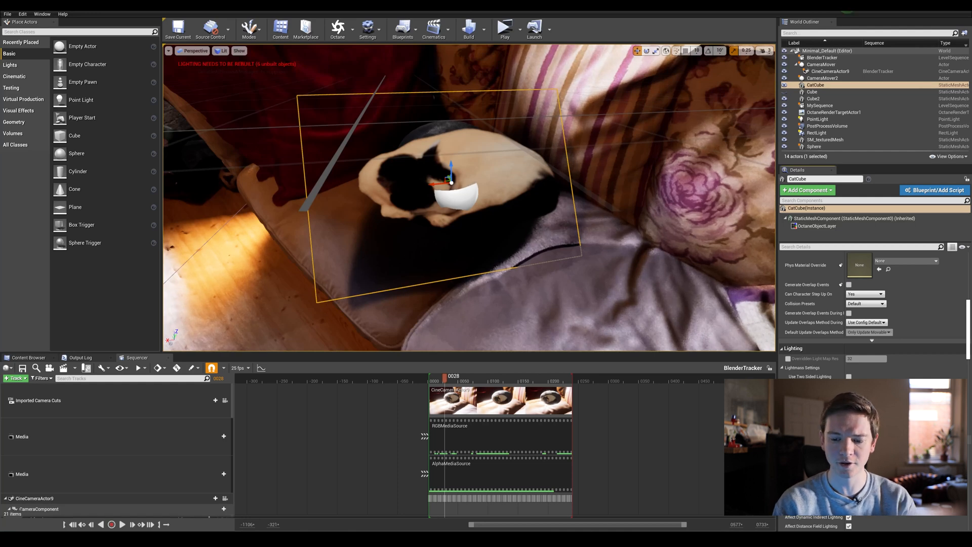
{"action": "left_click", "coordinate": [848, 508]}
- Select the Sphere beside the projected cat and examine its placement and shadow on the cushions from several angles
{"action": "right_click_drag", "start_coordinate": [607, 223], "coordinate": [502, 263]}
{"action": "left_click", "coordinate": [502, 262]}
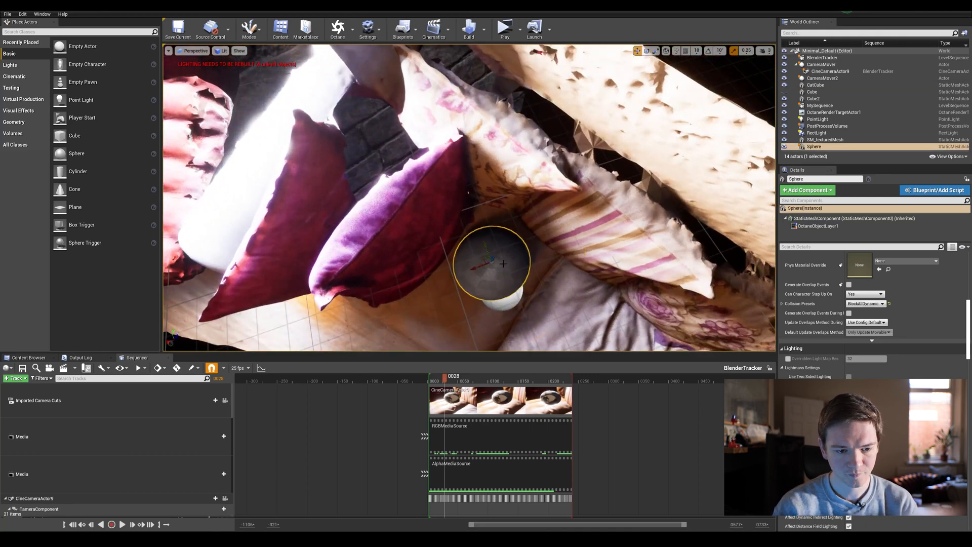
{"action": "key", "text": "f"}
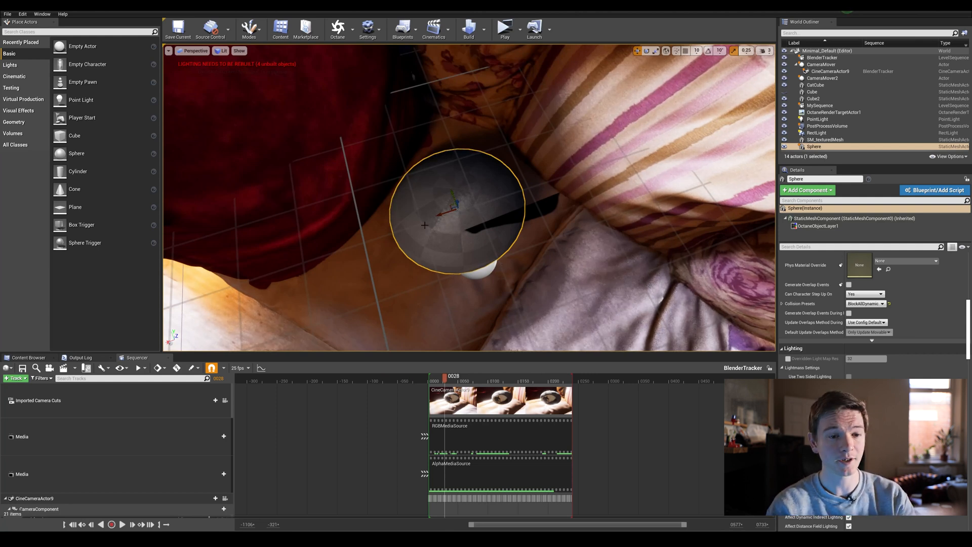
{"action": "mouse_move", "coordinate": [589, 249]}
{"action": "right_mouse_down"}
{"action": "mouse_move", "coordinate": [587, 263]}
{"action": "mouse_move", "coordinate": [587, 238]}
{"action": "mouse_move", "coordinate": [590, 248]}
{"action": "mouse_move", "coordinate": [577, 243]}
{"action": "mouse_move", "coordinate": [590, 246]}
{"action": "right_mouse_up"}
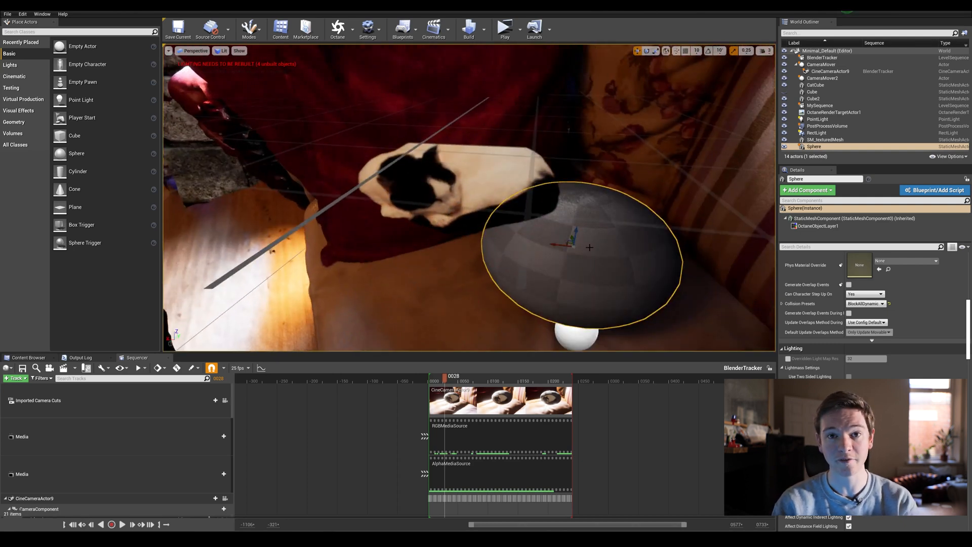
{"action": "right_click_drag", "start_coordinate": [626, 250], "coordinate": [691, 278]}
{"action": "mouse_move", "coordinate": [404, 256]}
{"action": "right_mouse_down"}
{"action": "mouse_move", "coordinate": [390, 258]}
{"action": "mouse_move", "coordinate": [405, 256]}
{"action": "right_mouse_up"}
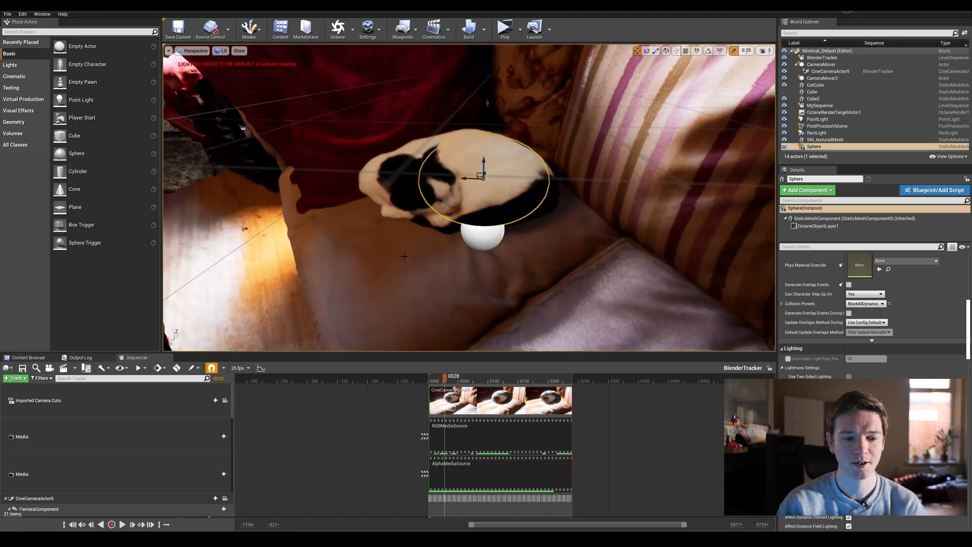
- View the scene through the sequence camera and scrub to about frame 37 to check the sphere's alignment with the cat
{"action": "left_click", "coordinate": [225, 400]}
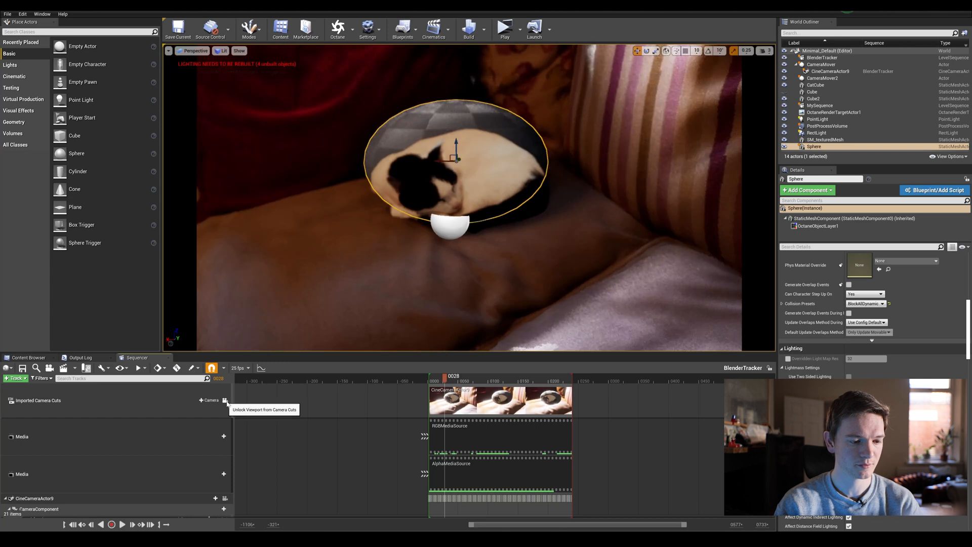
{"action": "left_click", "coordinate": [444, 379]}
{"action": "mouse_move", "coordinate": [444, 381]}
{"action": "left_mouse_down"}
{"action": "mouse_move", "coordinate": [435, 380]}
{"action": "mouse_move", "coordinate": [452, 379]}
{"action": "left_mouse_up"}
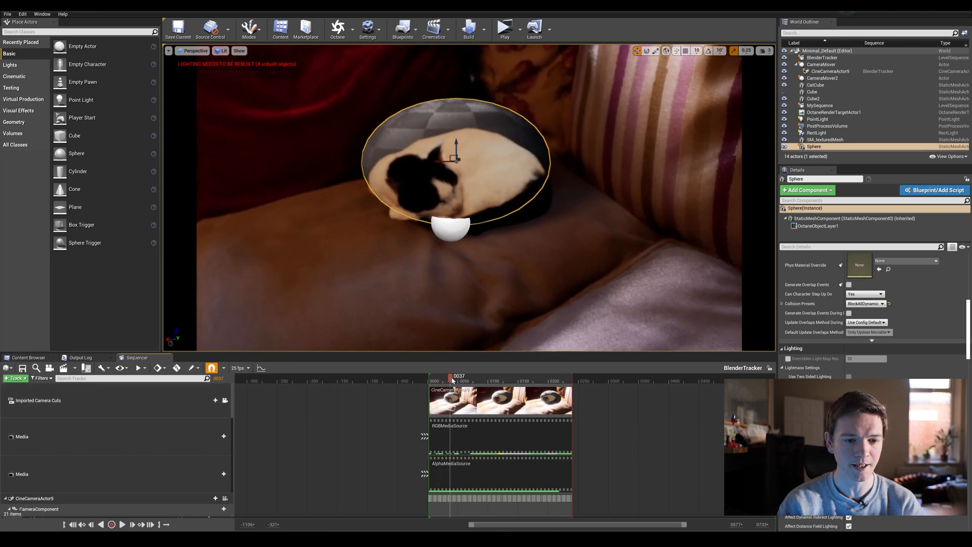
- Toggle the Sphere's visibility off and on to compare the cat's contact shadow with and without it
{"action": "left_click", "coordinate": [784, 147]}
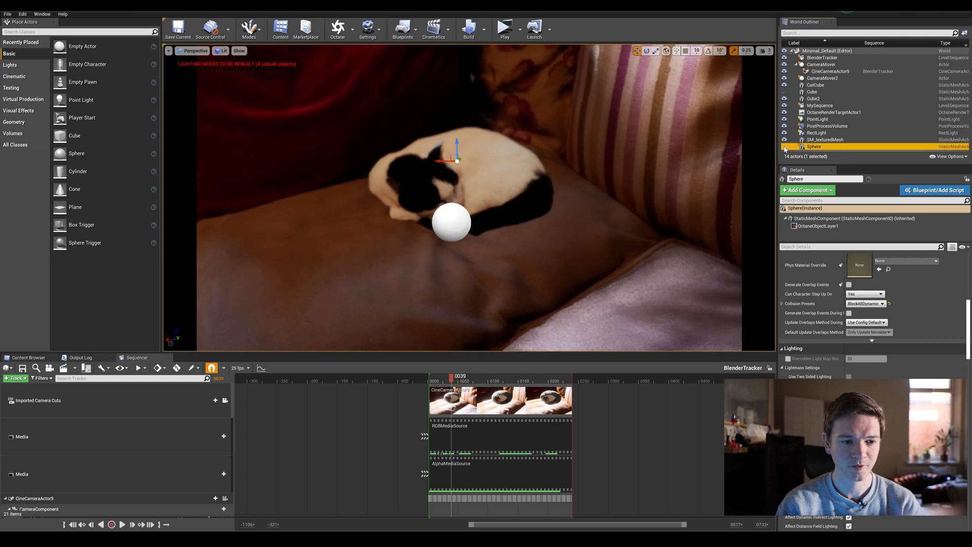
{"action": "left_click", "coordinate": [784, 146]}
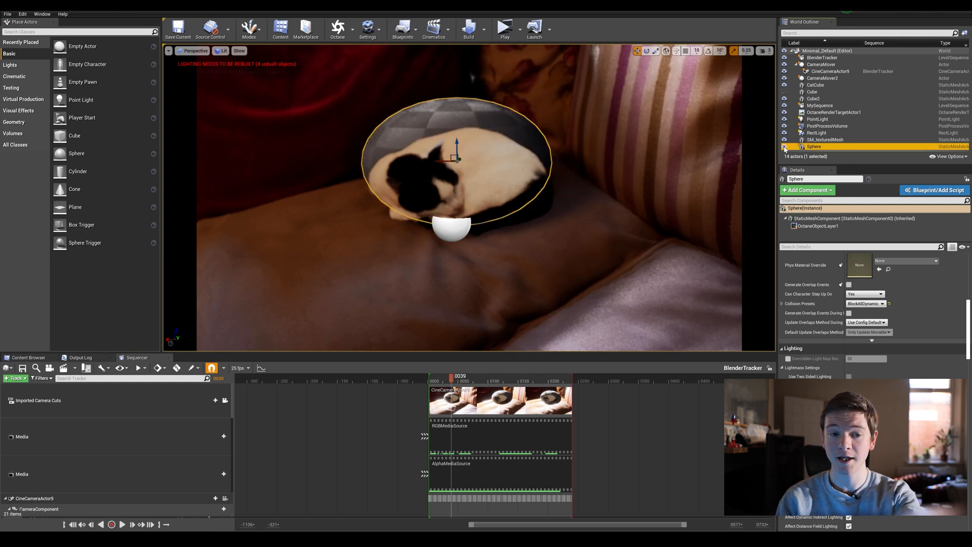
{"action": "left_click", "coordinate": [785, 147]}
{"action": "left_click", "coordinate": [785, 147]}
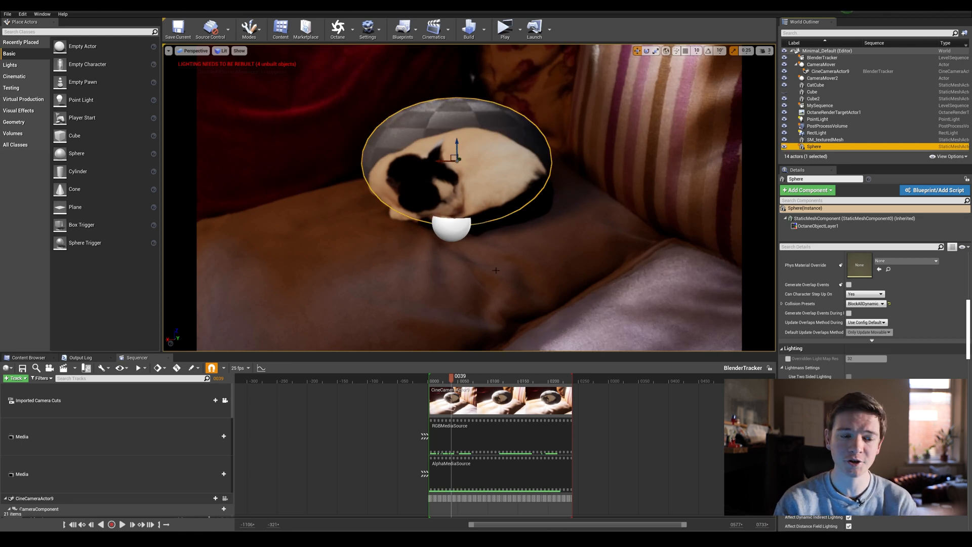
- Scrub the sequence to frame 53 and open the Octane viewport
{"action": "mouse_move", "coordinate": [456, 379]}
{"action": "left_mouse_down"}
{"action": "mouse_move", "coordinate": [544, 377]}
{"action": "mouse_move", "coordinate": [461, 381]}
{"action": "left_mouse_up"}
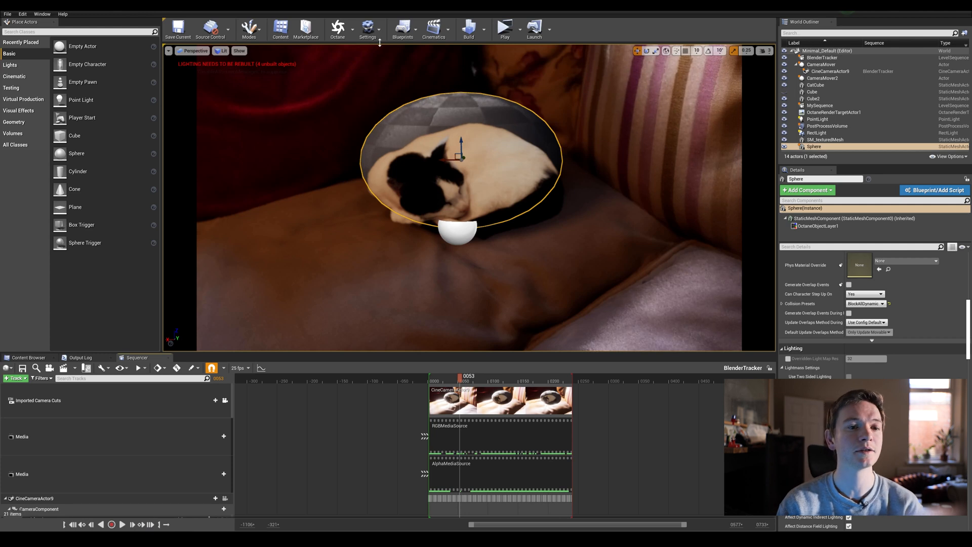
{"action": "left_click", "coordinate": [337, 30]}
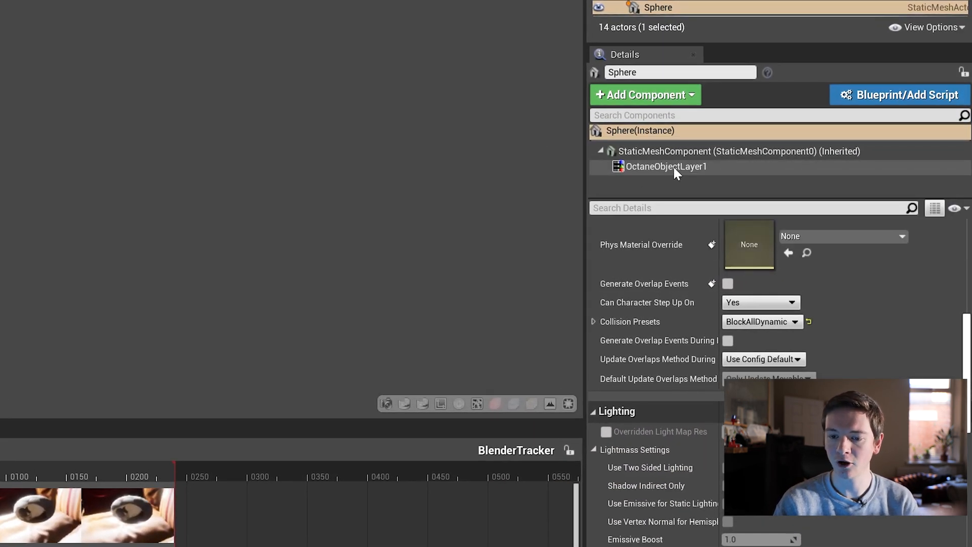
- Add an Octane Object Layer component to the Sphere and enable its camera visibility
{"action": "left_click", "coordinate": [674, 169]}
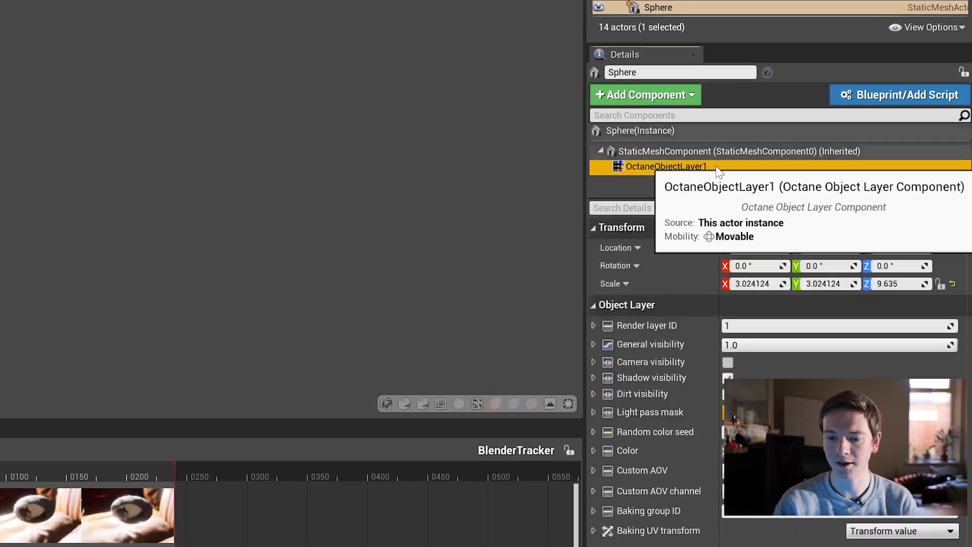
{"action": "left_click", "coordinate": [631, 96]}
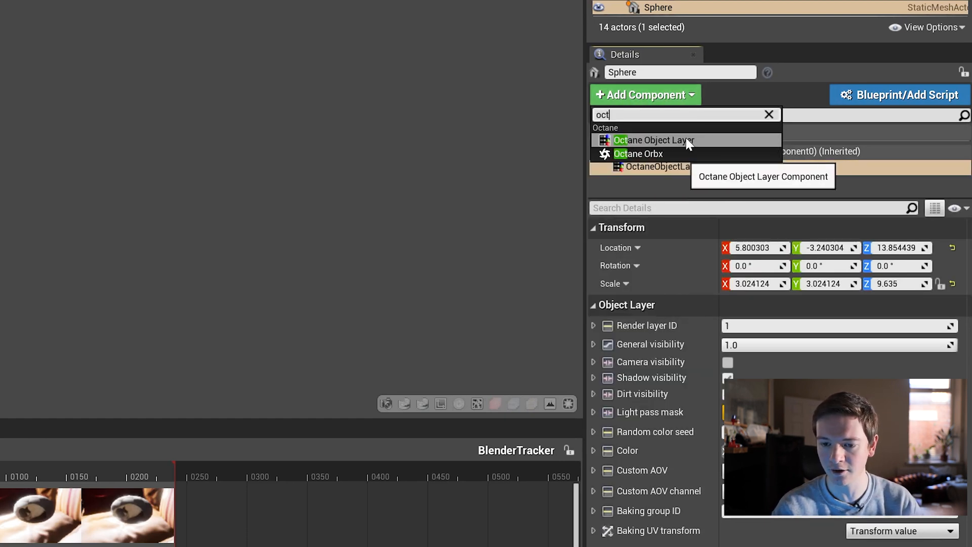
{"action": "left_click", "coordinate": [688, 142]}
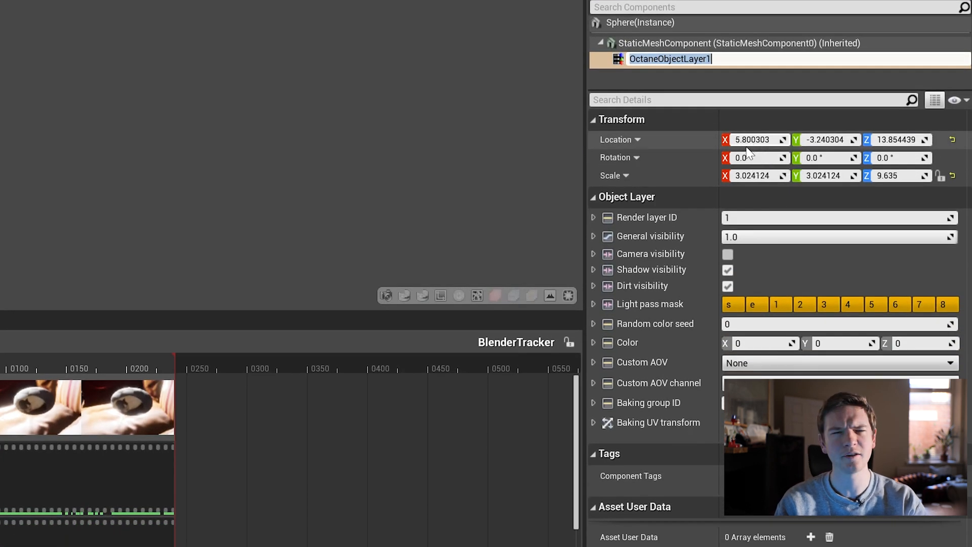
{"action": "left_click", "coordinate": [728, 255]}
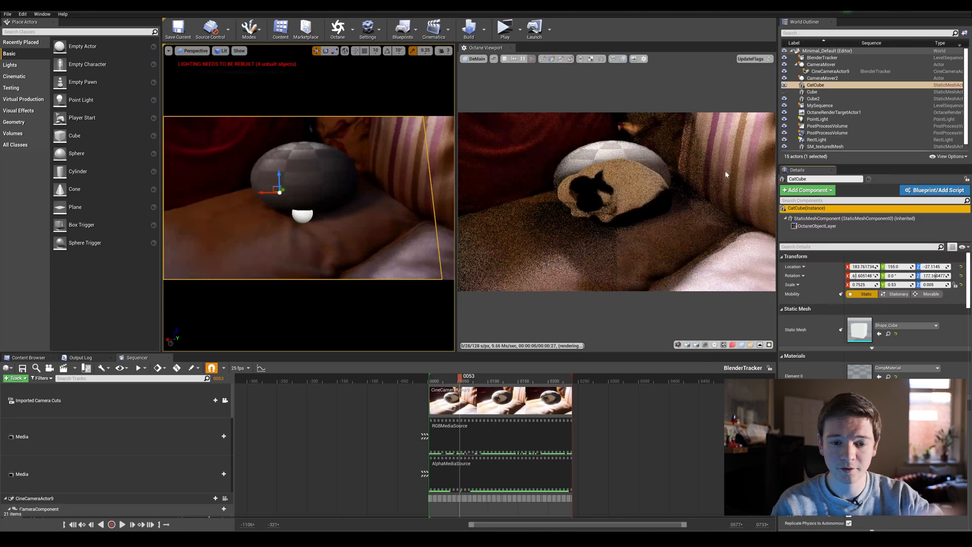
- Turn off camera visibility in the Sphere's Octane object layer to hide it from the Octane render while it casts shadows
{"action": "scroll", "coordinate": [820, 145], "scroll_direction": "down", "scroll_amount": 1}
{"action": "left_click", "coordinate": [822, 147]}
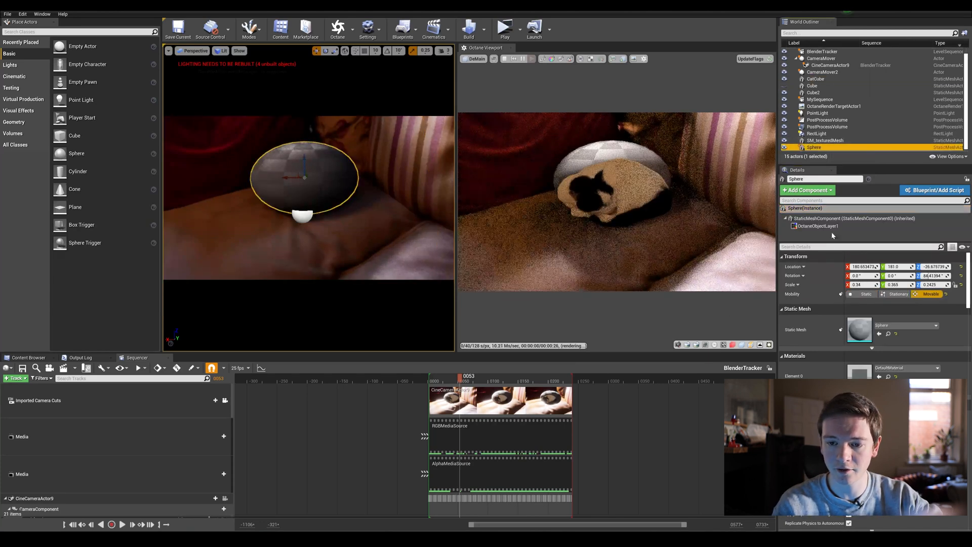
{"action": "left_click", "coordinate": [810, 227]}
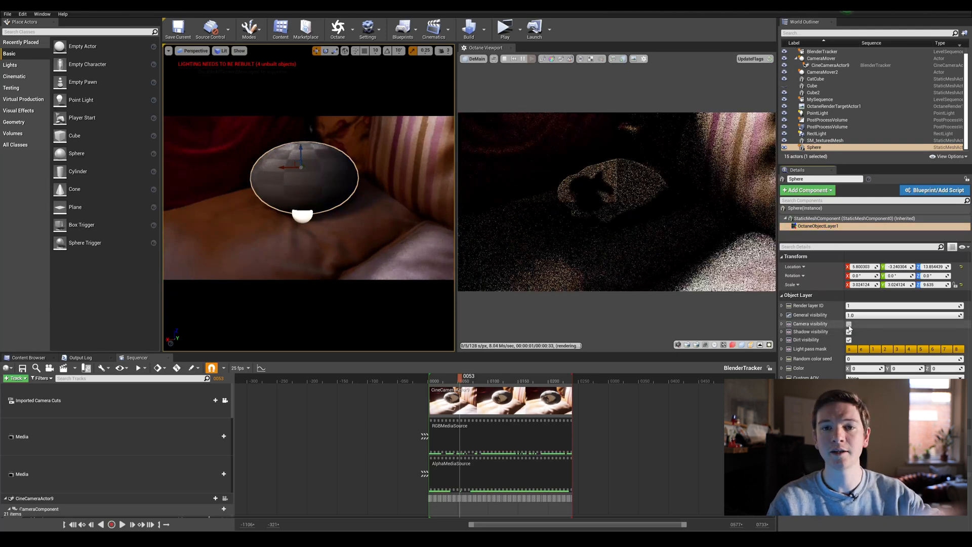
{"action": "left_click", "coordinate": [849, 332]}
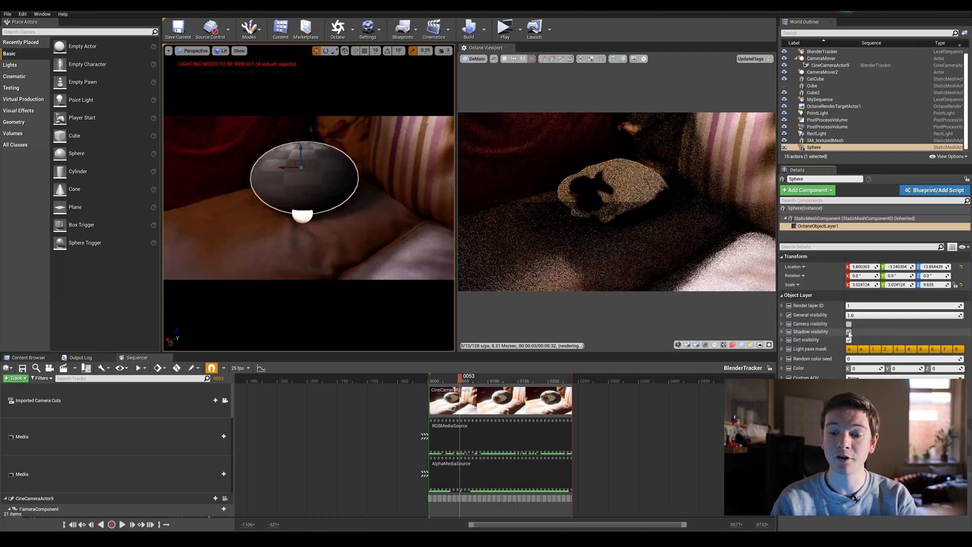